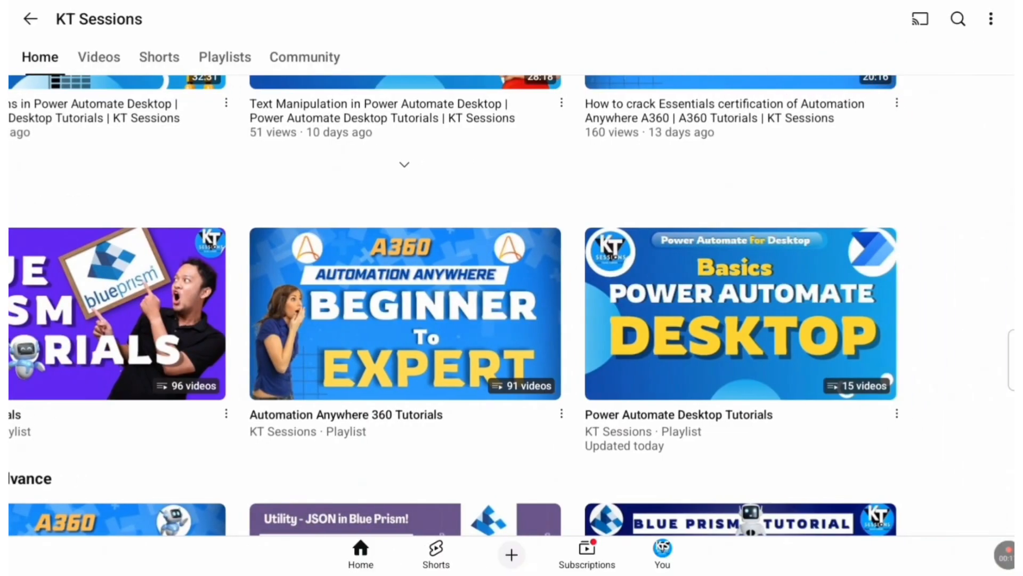
scroll(511, 304, down, 1)
scroll(511, 304, down, 5)
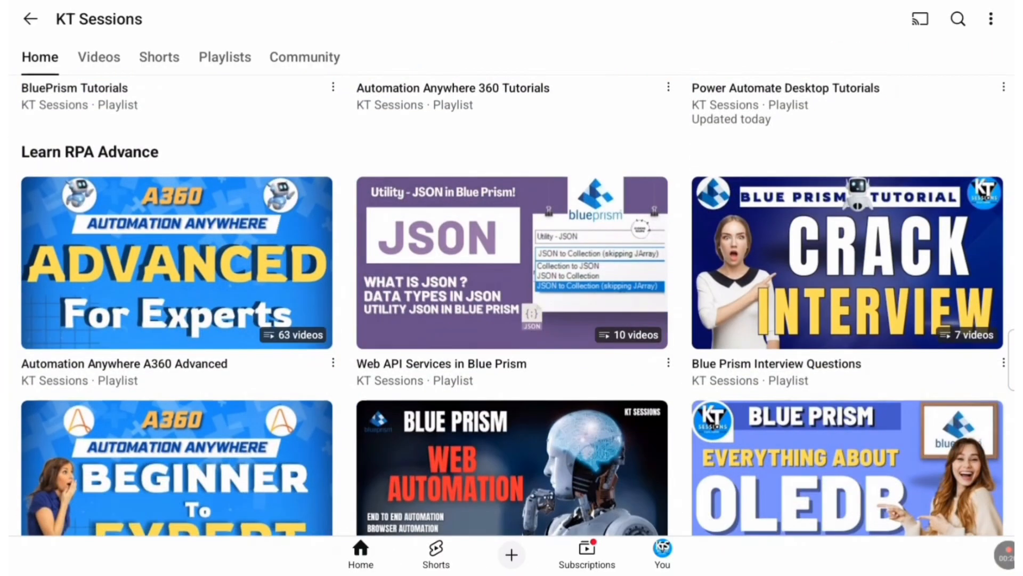
click(99, 57)
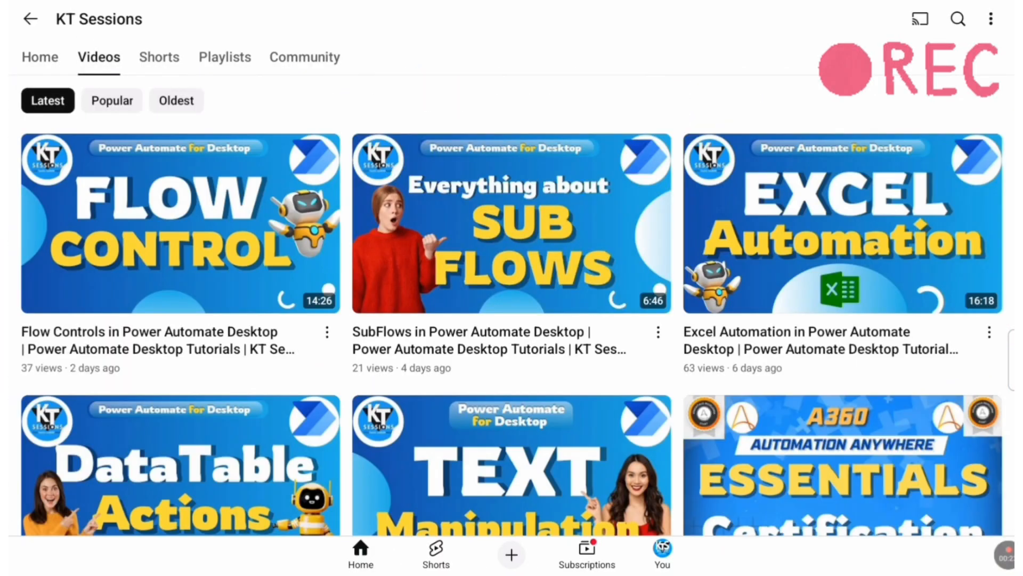
scroll(512, 304, down, 10)
scroll(512, 304, down, 10)
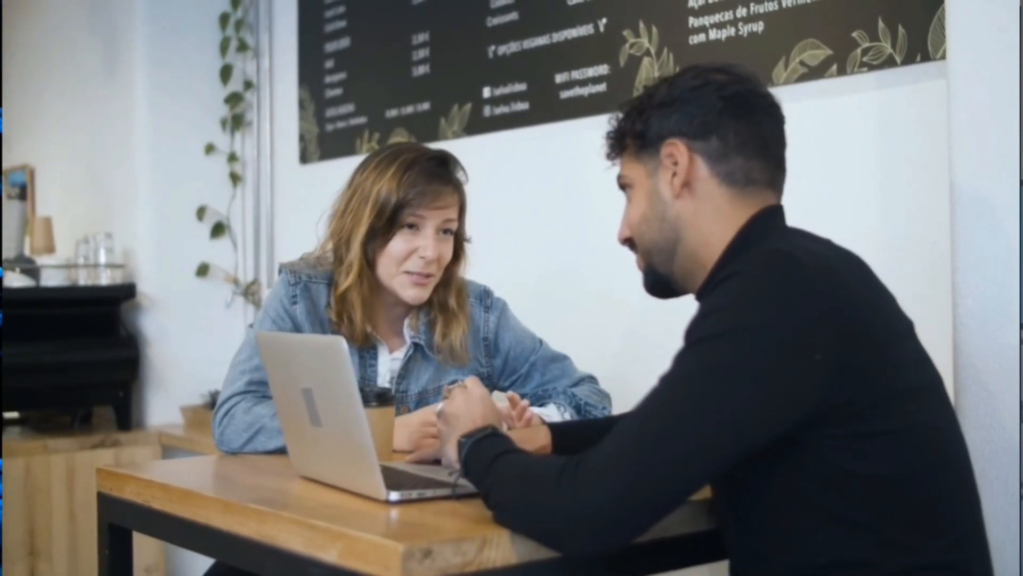
Open Power Automate and open the Recorder flow from My flows for editing.
double_click(196, 50)
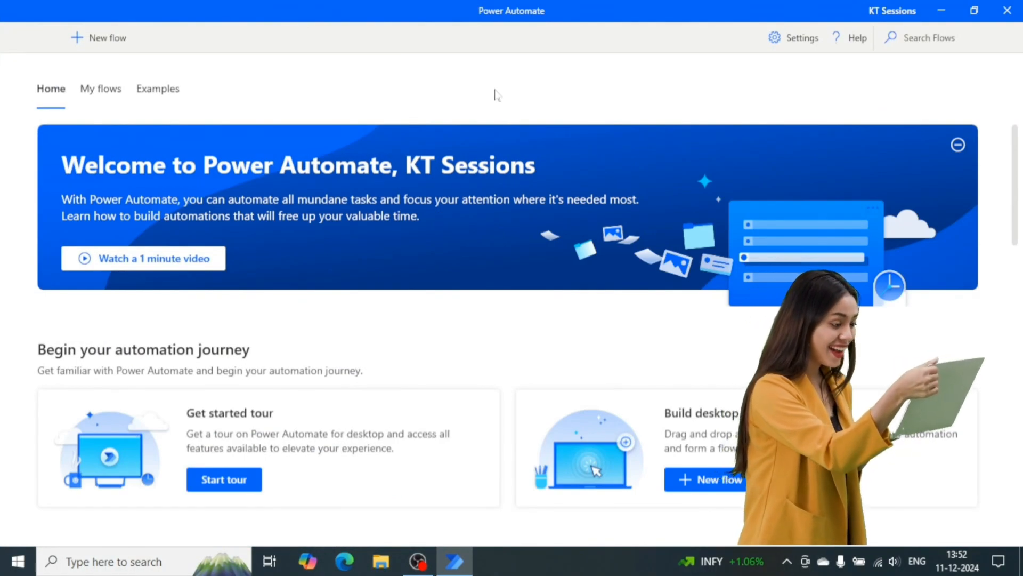
click(101, 89)
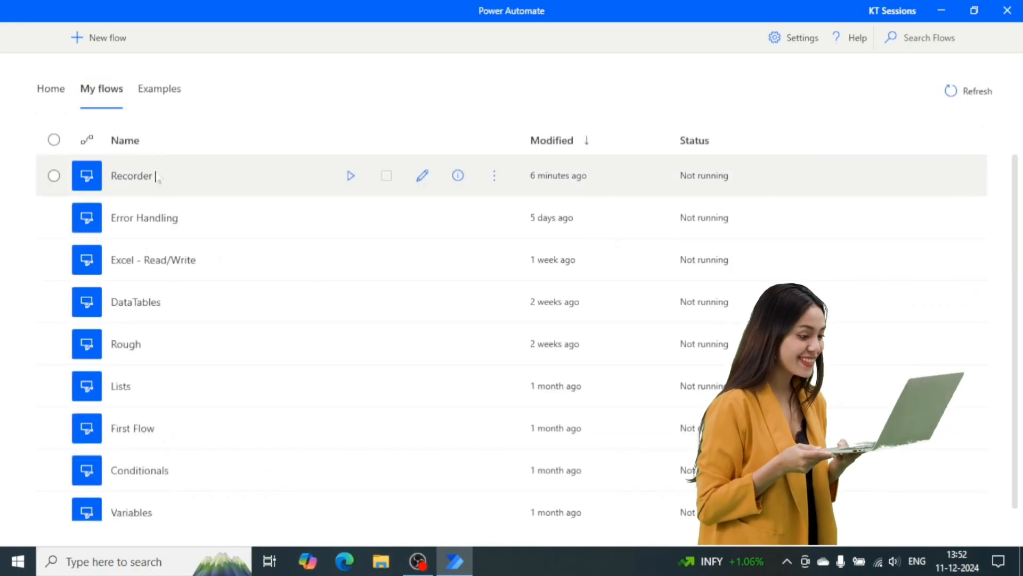
double_click(153, 175)
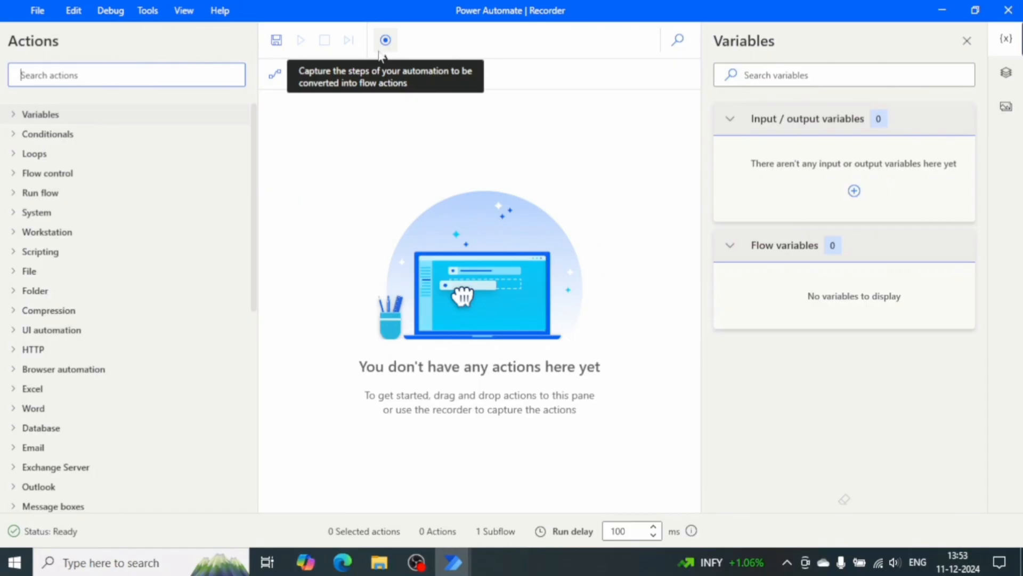
Launch the desktop recorder from the flow designer and reposition the Recorder window.
click(385, 40)
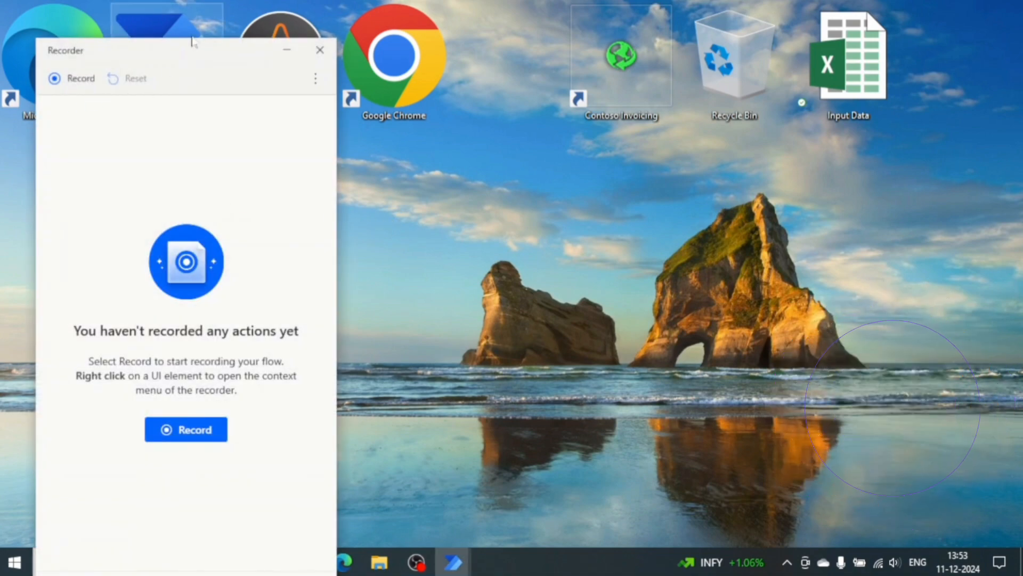
drag(200, 40, 239, 62)
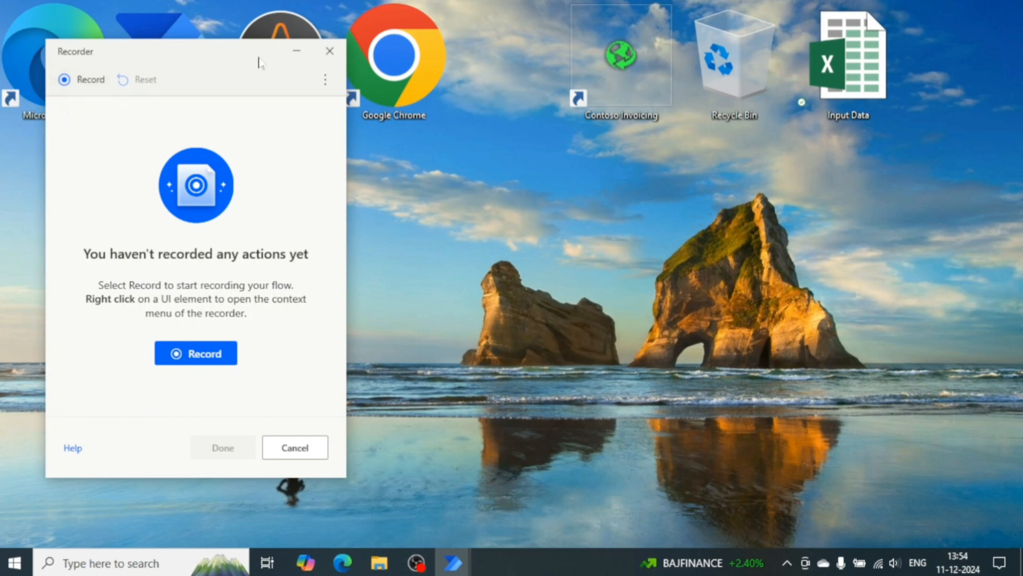
Open Google Chrome, minimize the Recorder, and go to kt-sessions.blogspot.com.
double_click(389, 48)
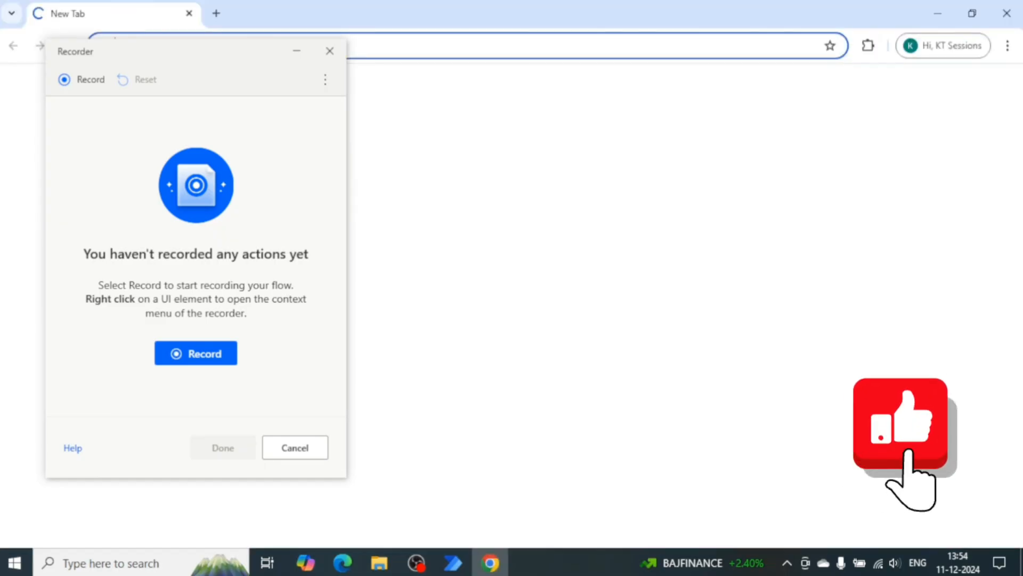
click(296, 51)
text(kt-sessions.blogspot.com)
key(Return)
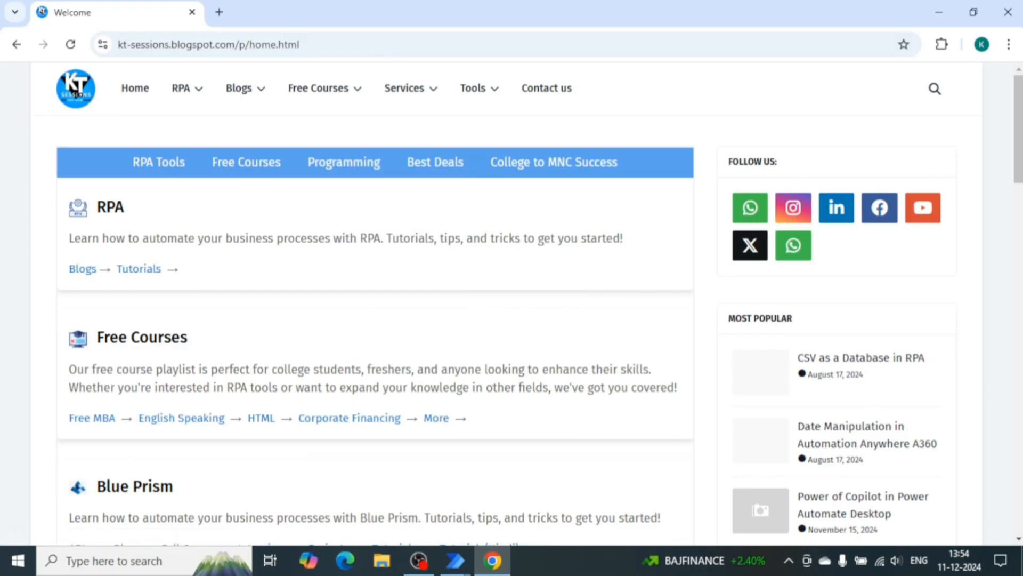
Bring back the Recorder window, start recording, and minimize the Recorder.
mouse_move(462, 557)
click(623, 482)
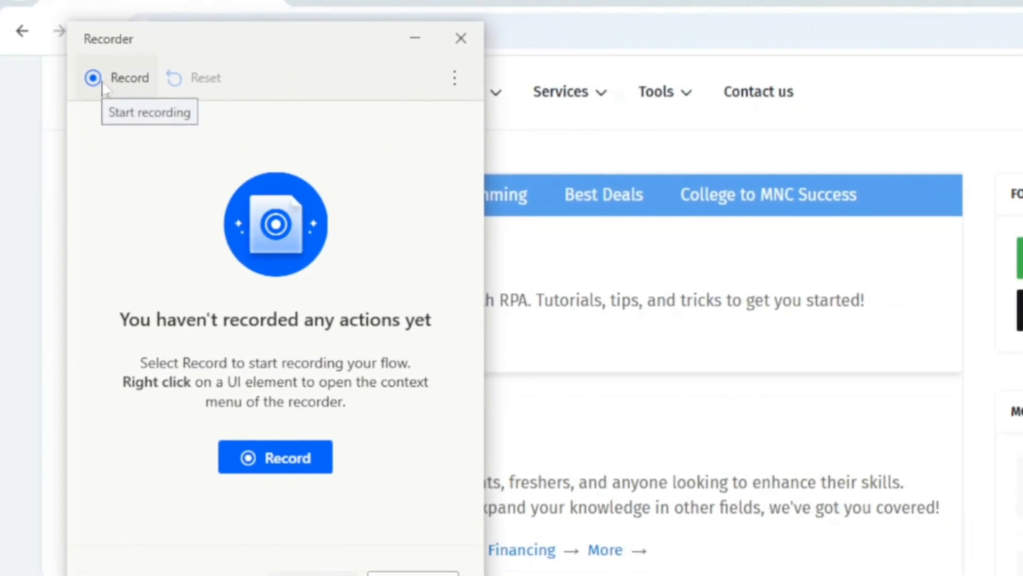
click(100, 85)
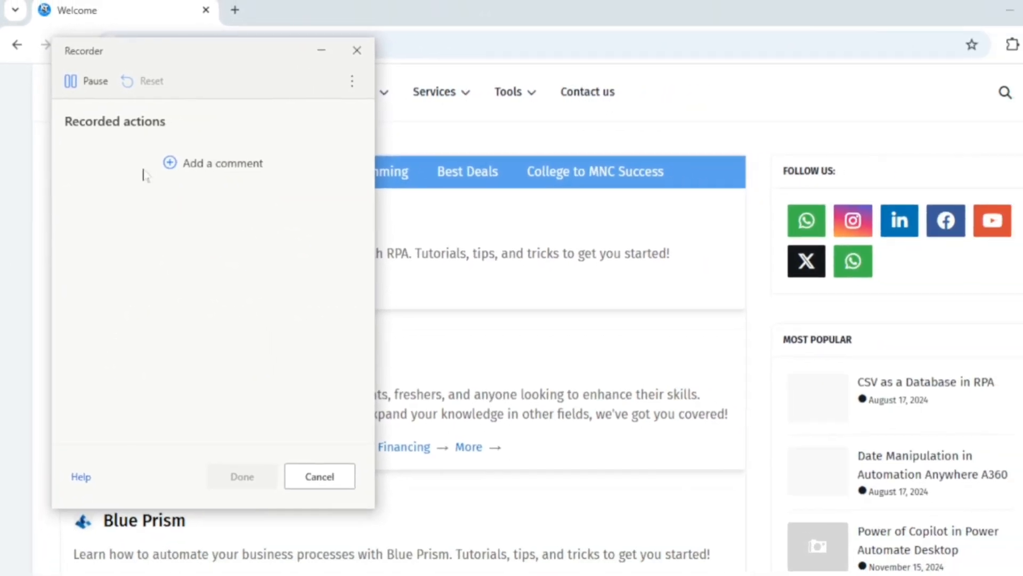
click(309, 52)
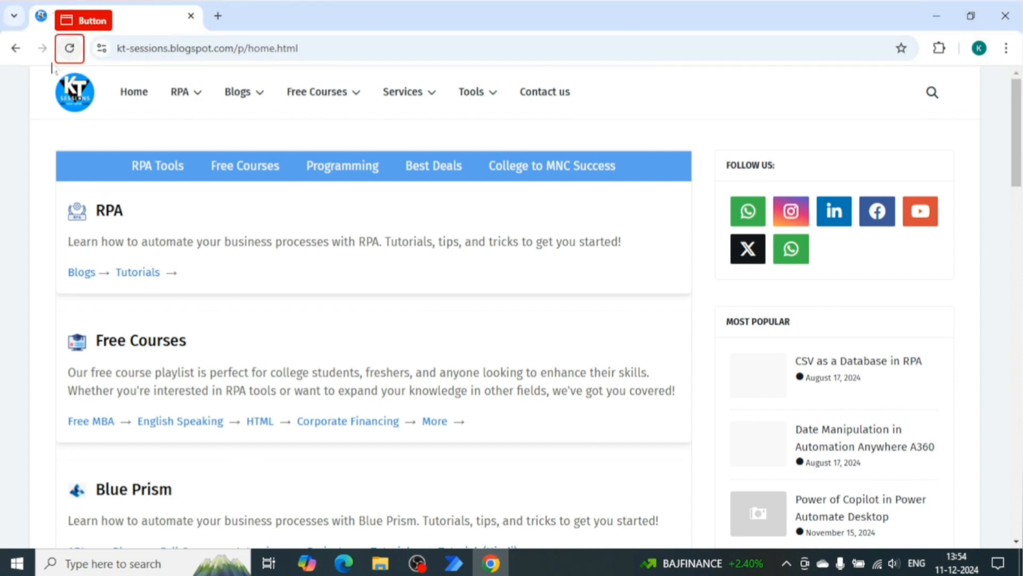
Hover over the site's Tools and Services menus and the taskbar to see which elements the recorder detects.
mouse_move(486, 109)
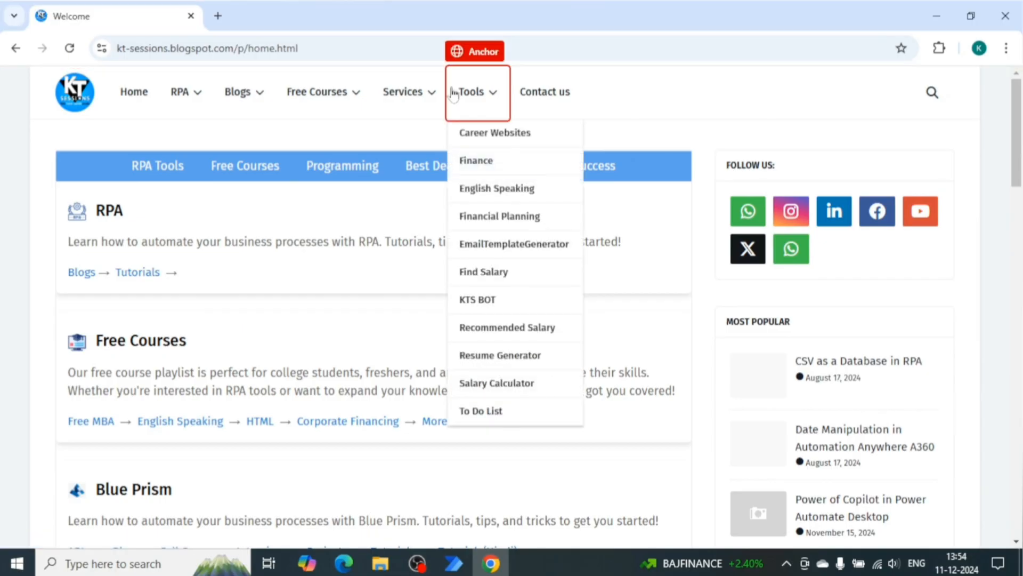
mouse_move(415, 98)
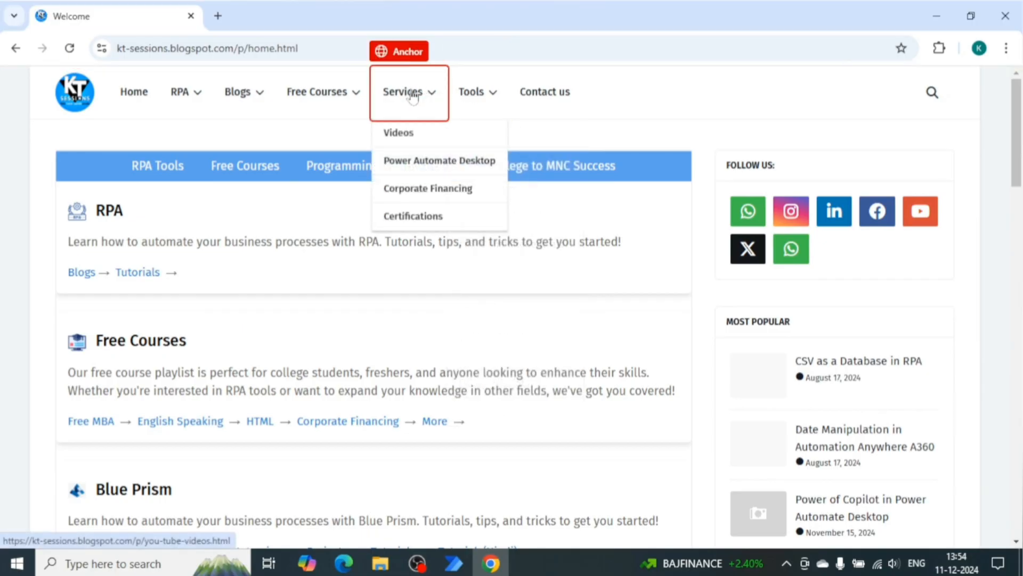
mouse_move(349, 96)
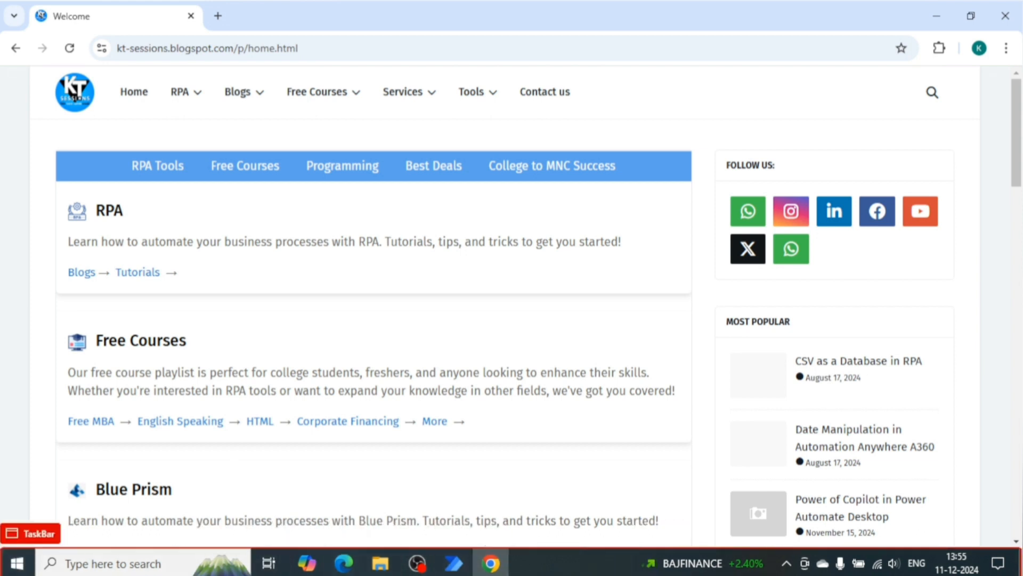
mouse_move(457, 561)
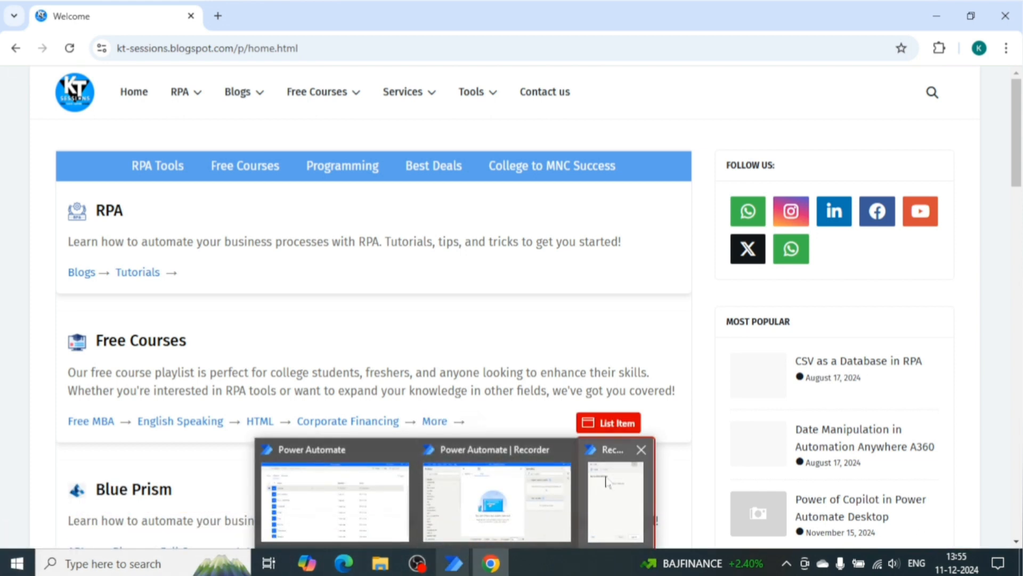
mouse_move(606, 481)
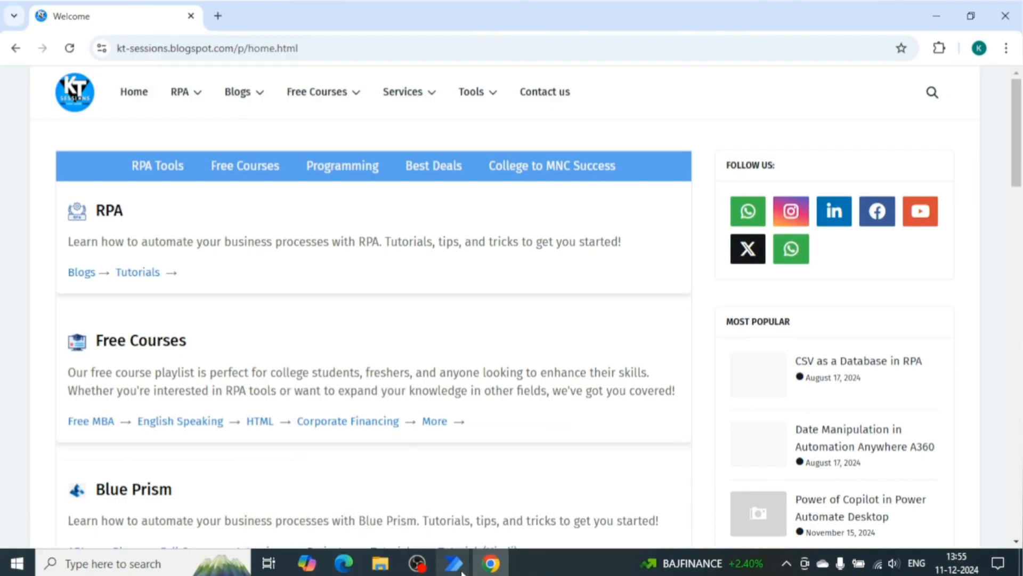
Switch back to the Recorder window, pause the recording, and minimize the Recorder.
key(alt+Tab)
key(alt+Tab)
key(alt+Tab)
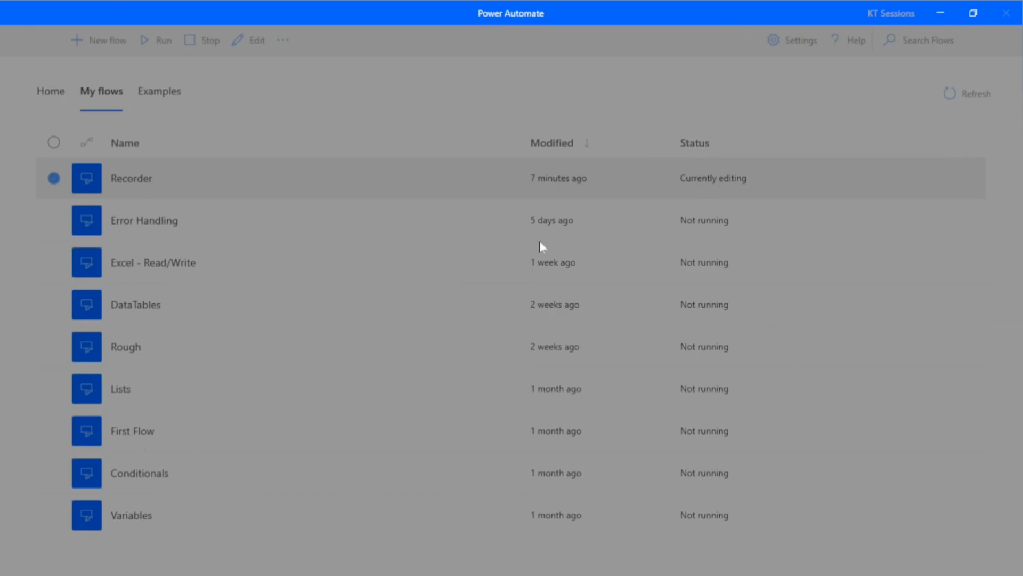
key(alt+Tab)
key(alt+Tab)
key(alt+Tab)
key(alt+Tab)
key(alt+Tab)
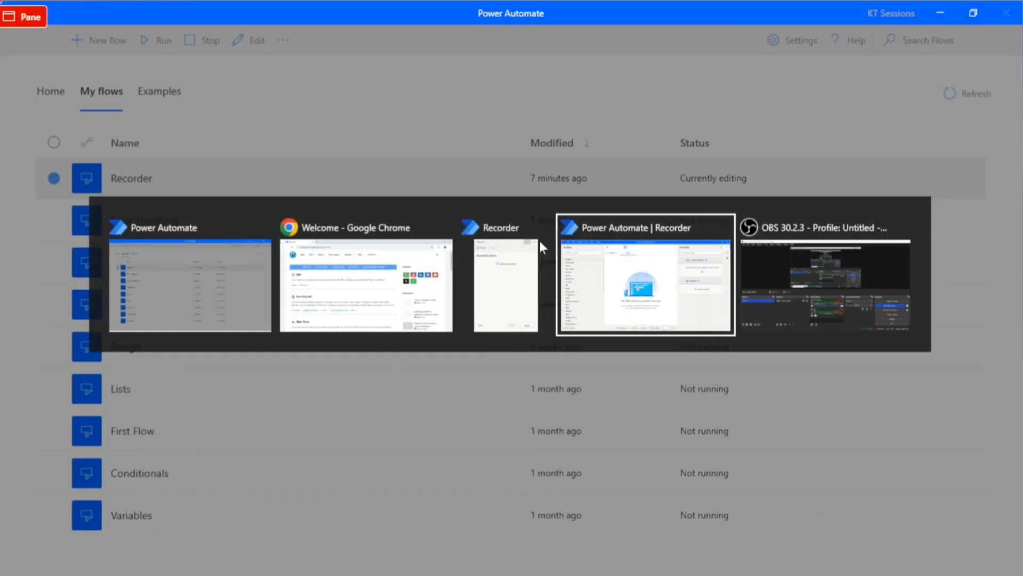
key(alt+Tab)
key(alt+Tab)
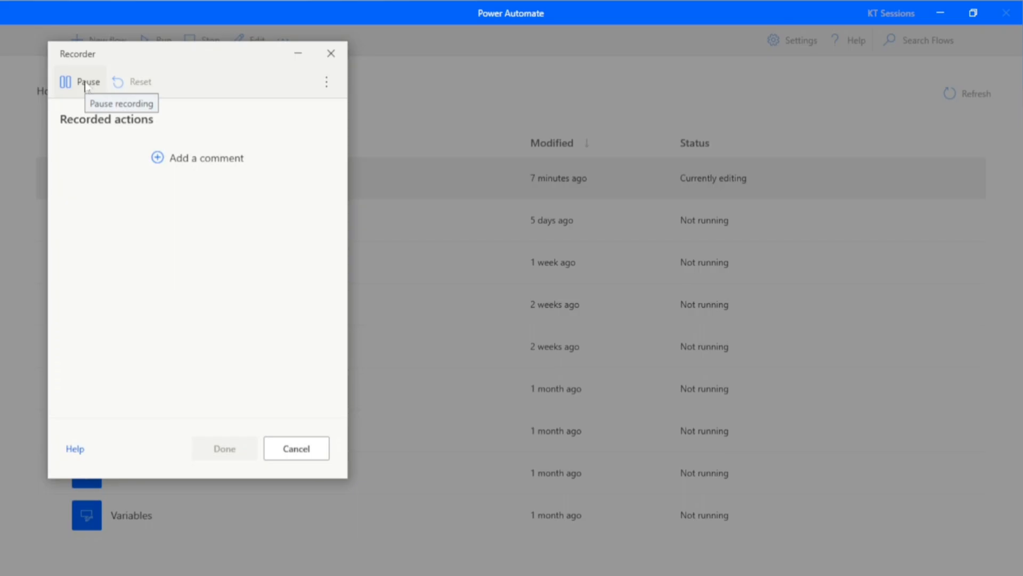
click(84, 84)
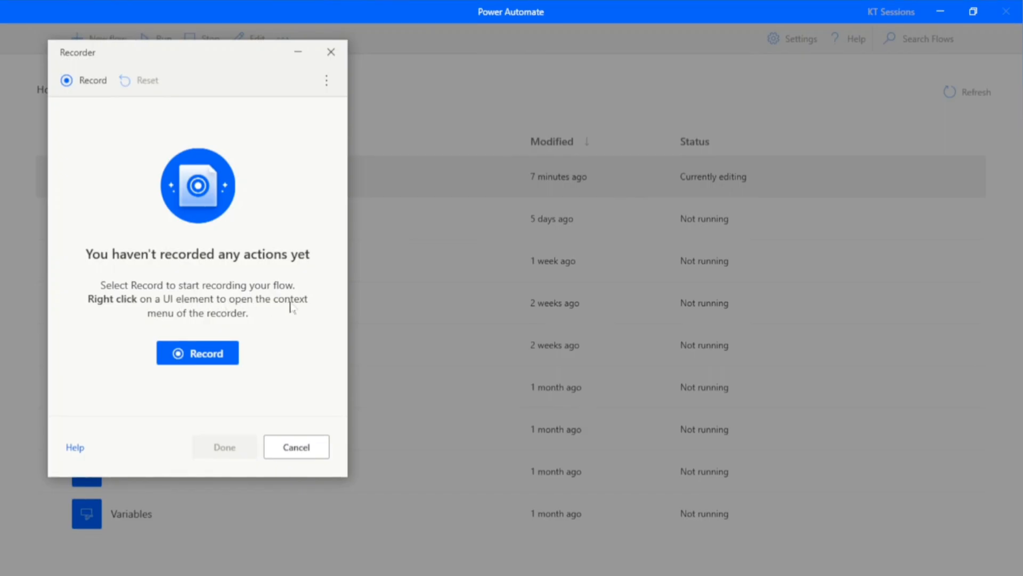
click(298, 58)
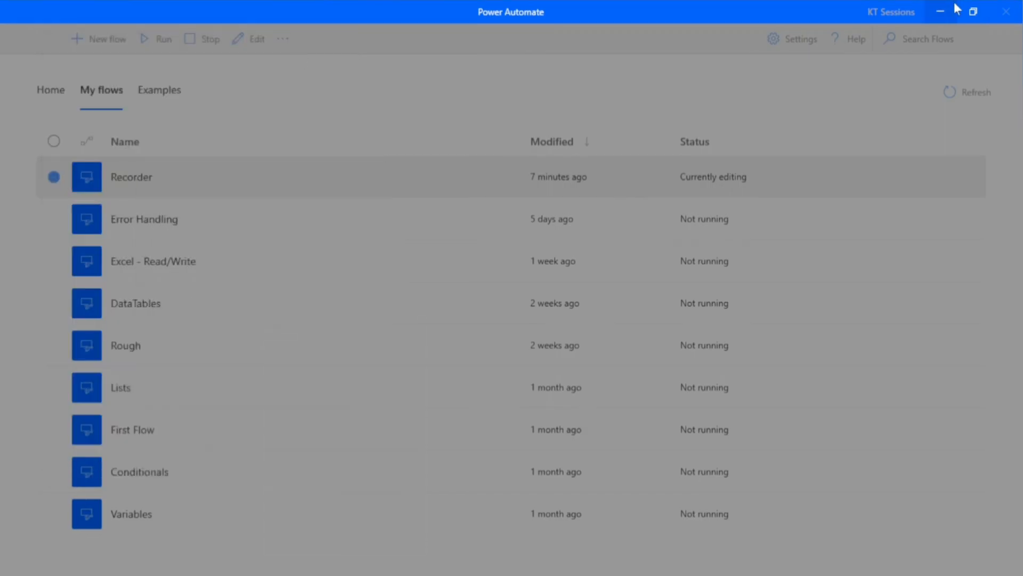
Minimize the Power Automate console and Chrome, restore the Recorder, and resume recording on the desktop.
click(940, 12)
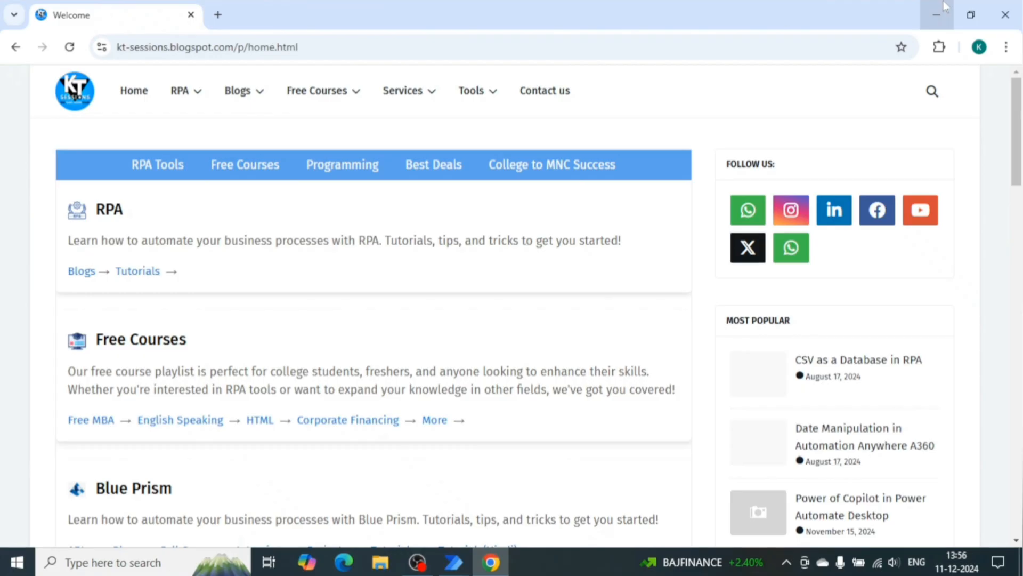
click(943, 8)
mouse_move(442, 564)
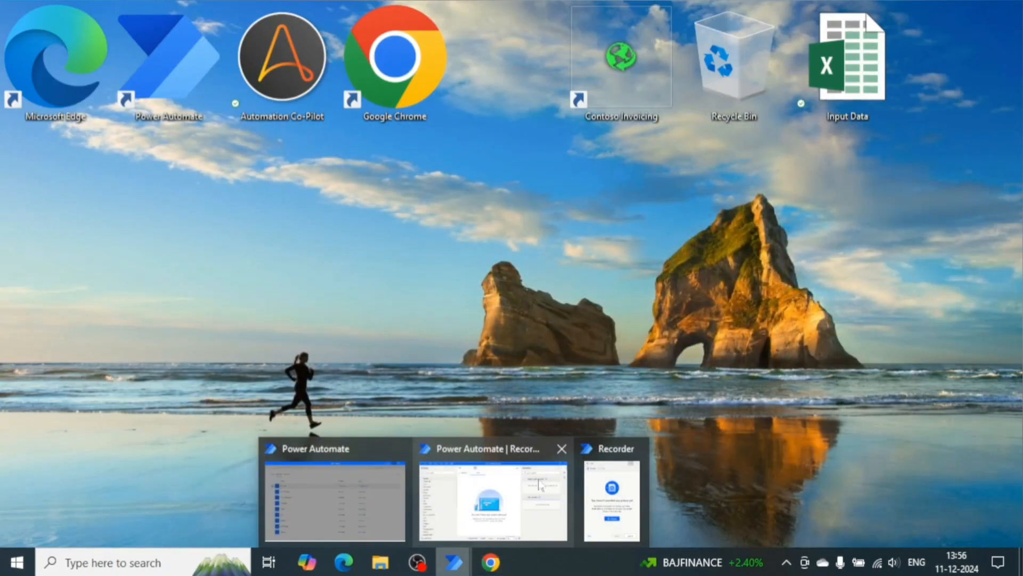
click(611, 473)
click(88, 89)
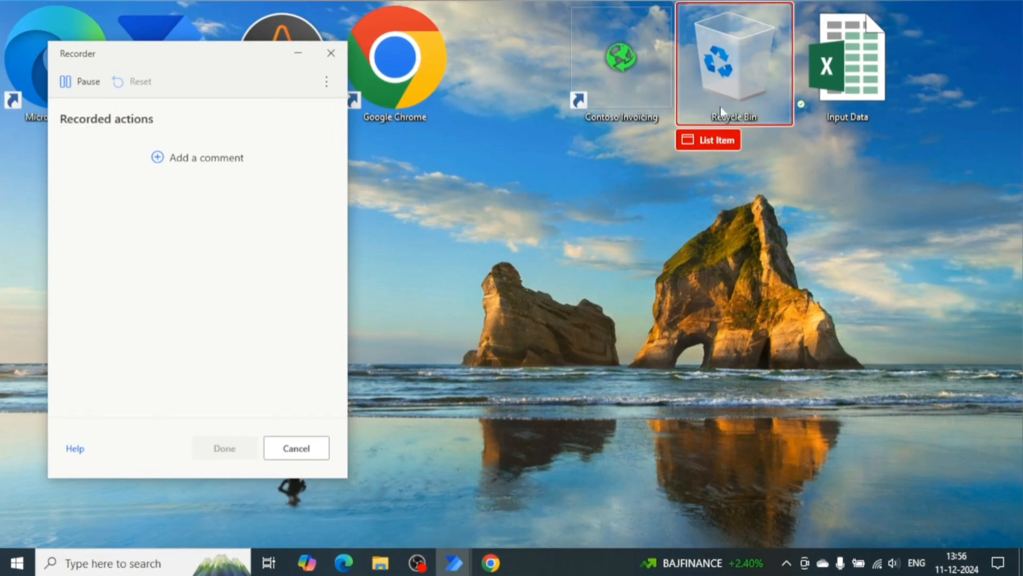
Pause recording, switch to Chrome, resume recording, and minimize the Recorder window.
click(716, 84)
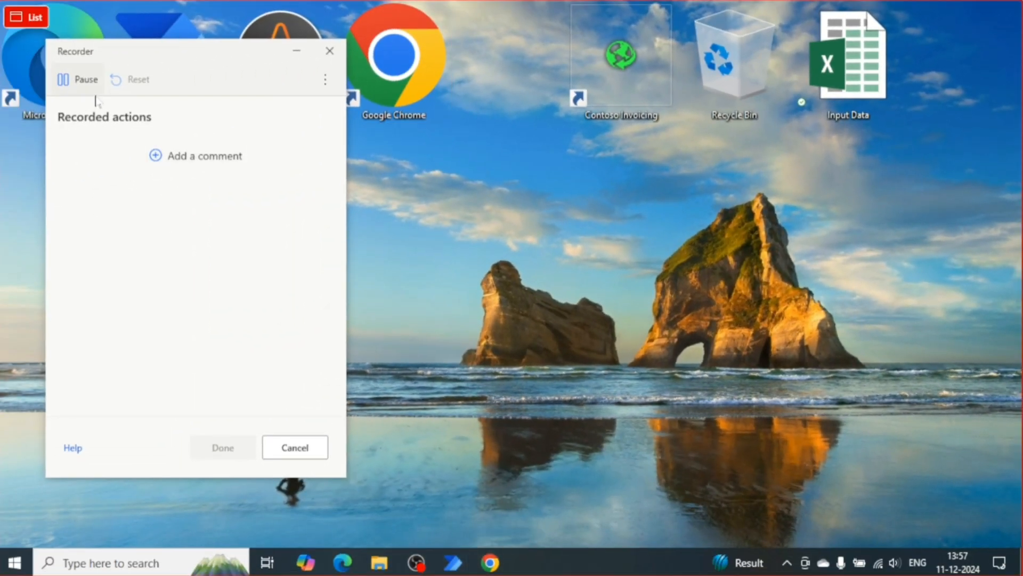
click(85, 80)
click(493, 563)
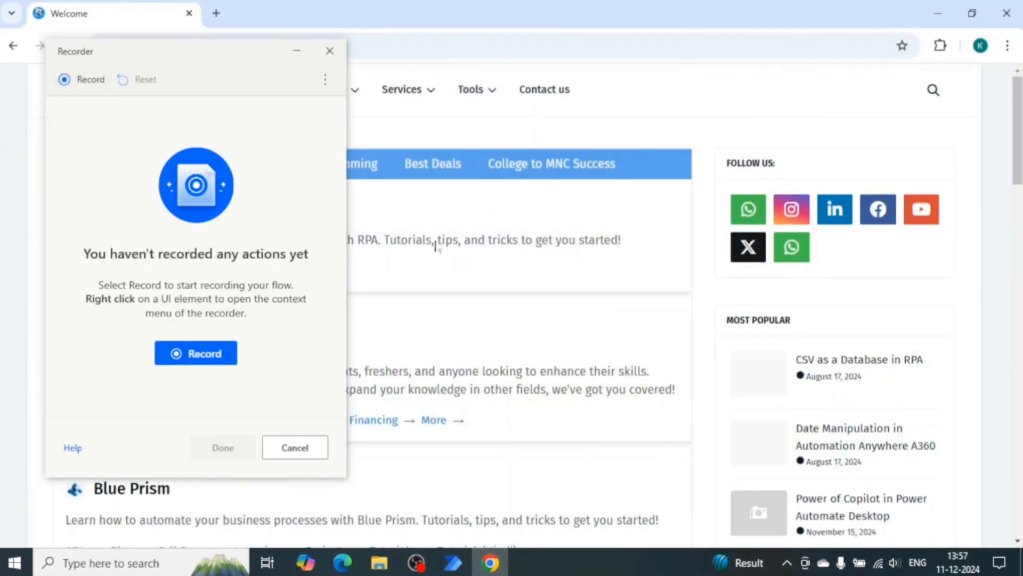
click(73, 79)
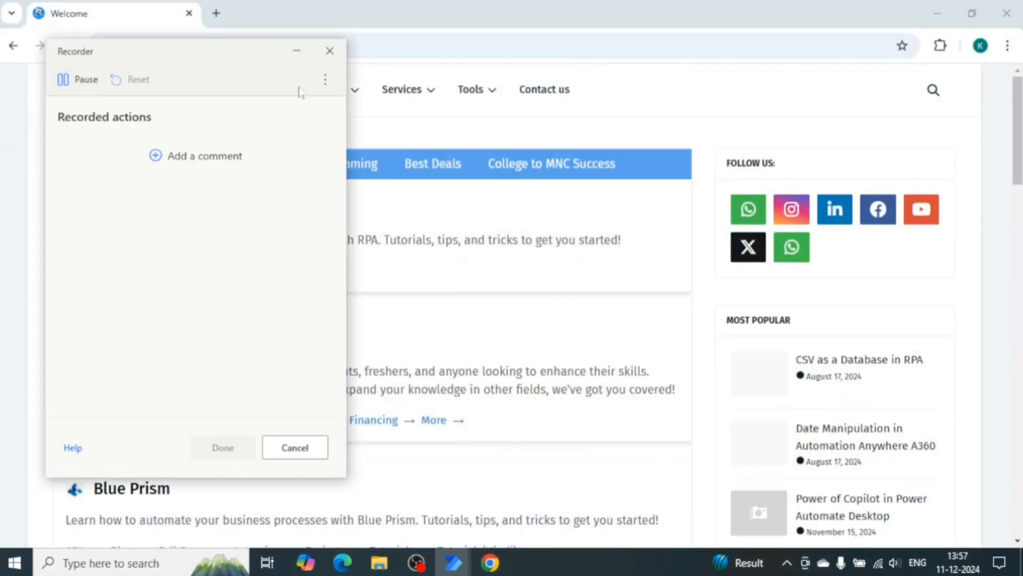
click(297, 51)
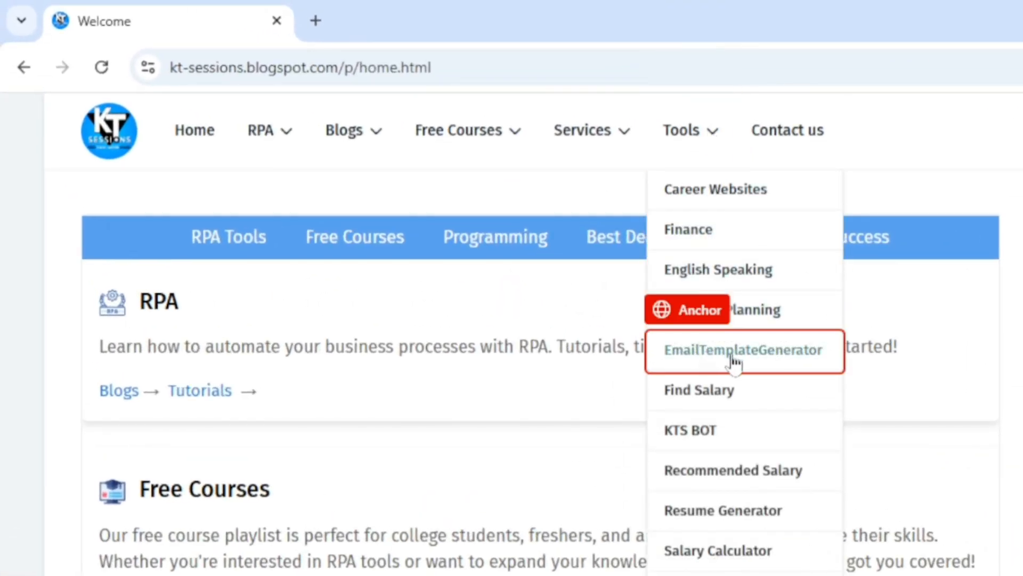
Open the Email Template Generator page and choose 'Request for an Interview' as the question.
click(766, 360)
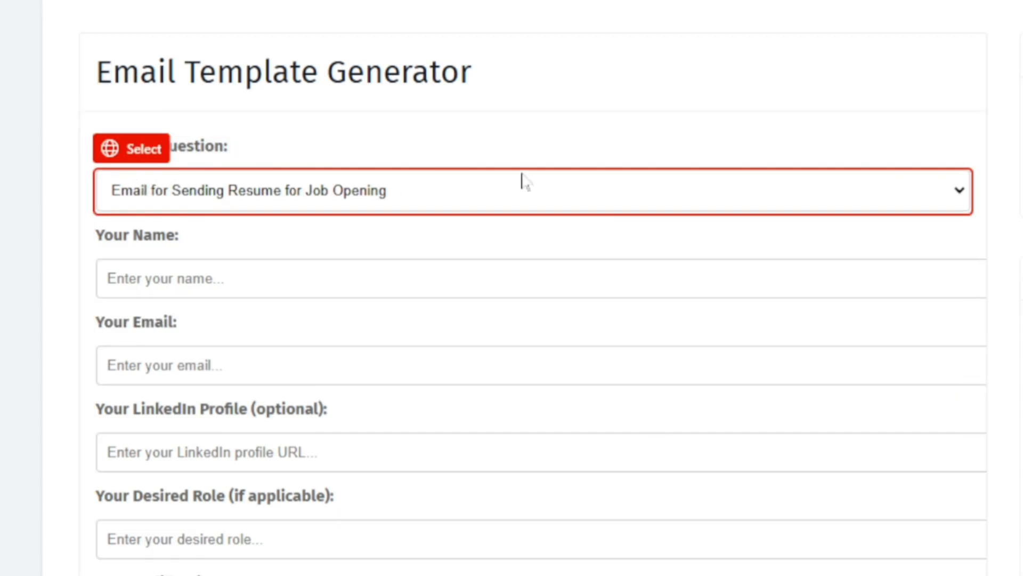
click(960, 197)
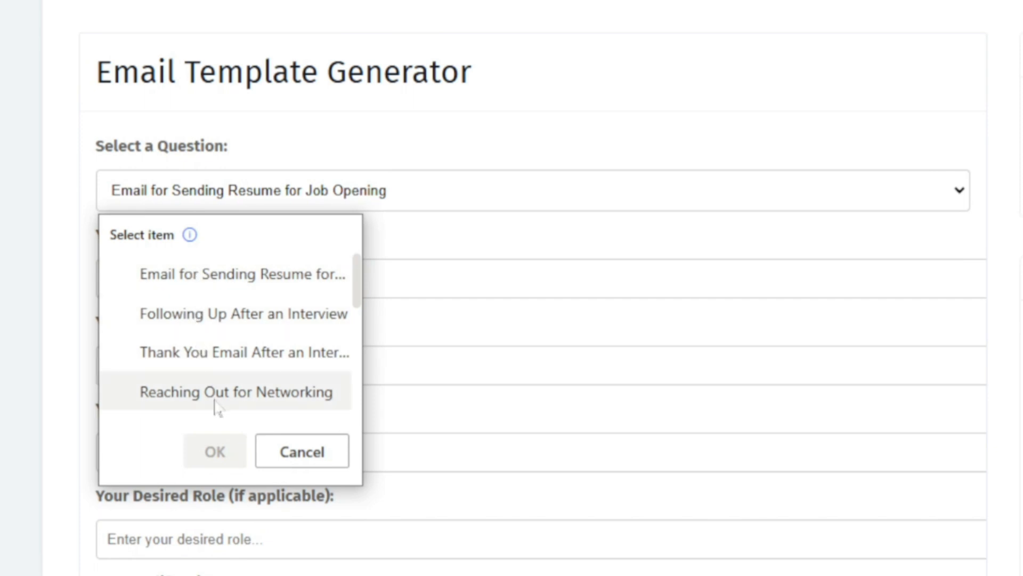
scroll(230, 368, down, 5)
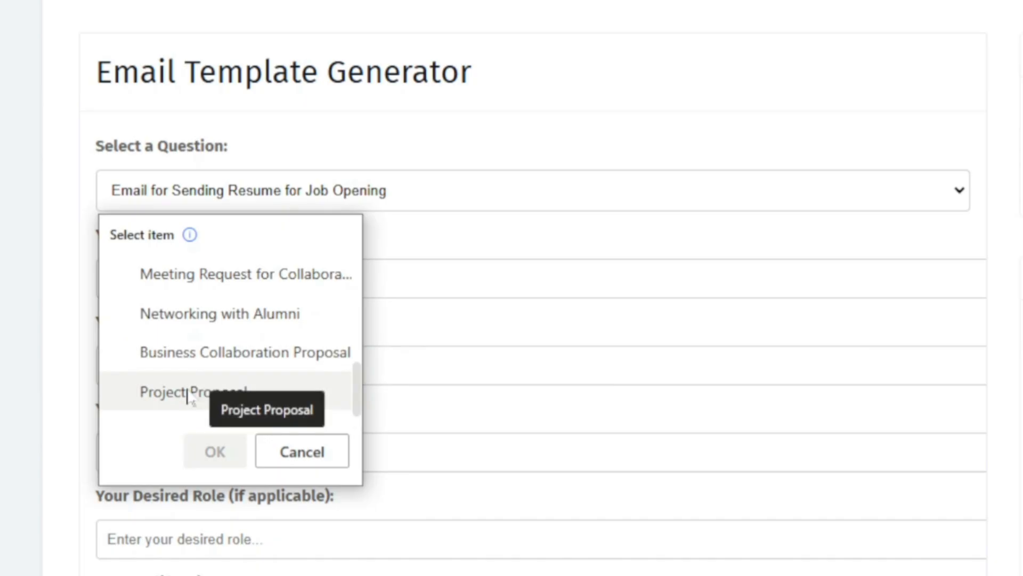
scroll(188, 397, up, 3)
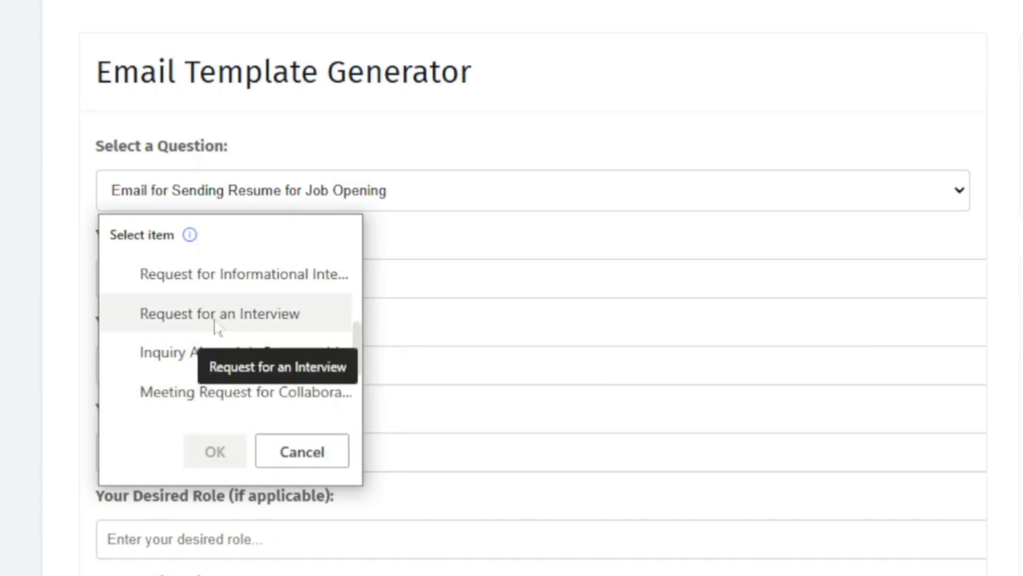
click(214, 321)
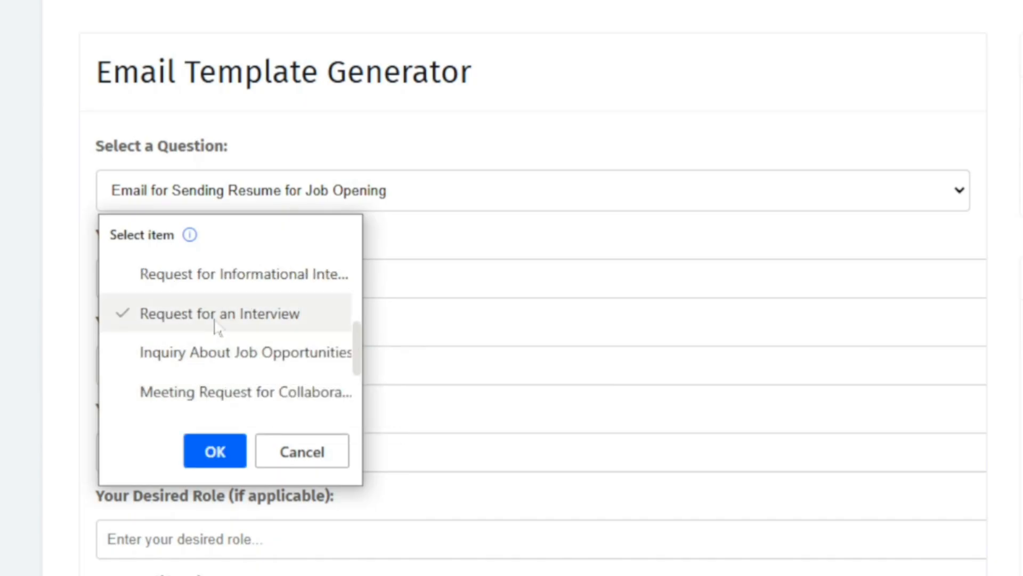
click(215, 452)
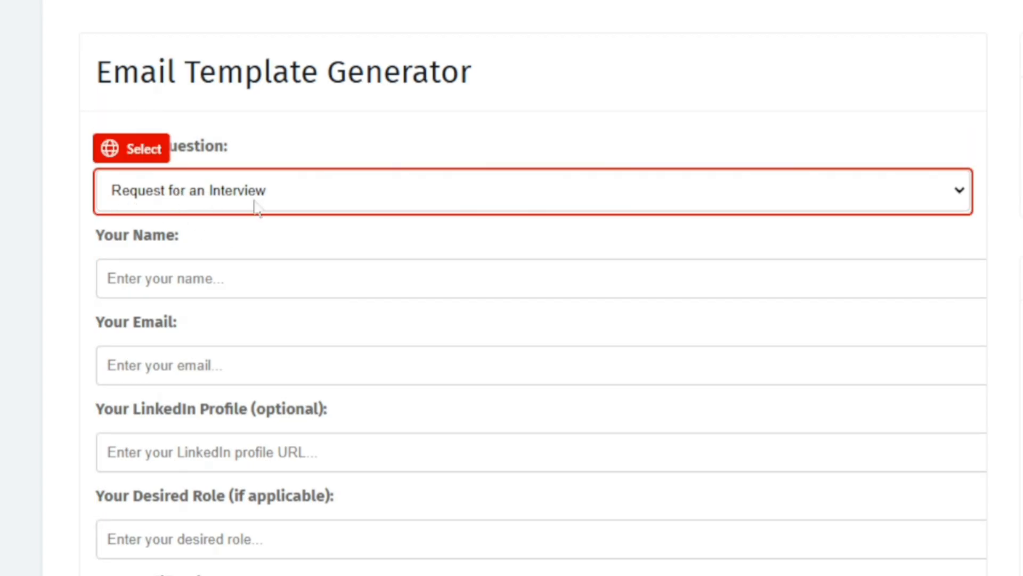
Enter 'KT Sessions' as your name.
click(213, 279)
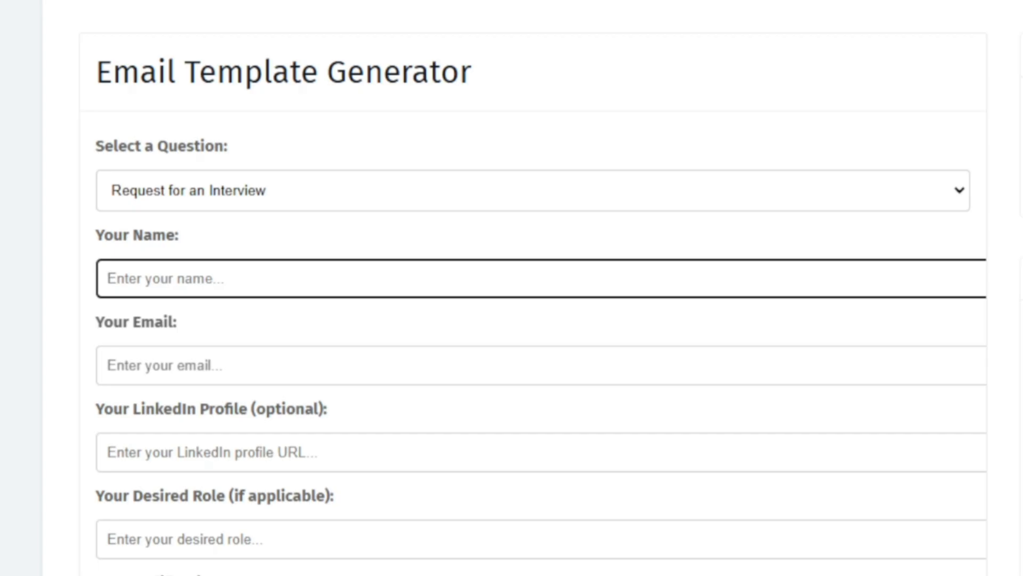
text(KT)
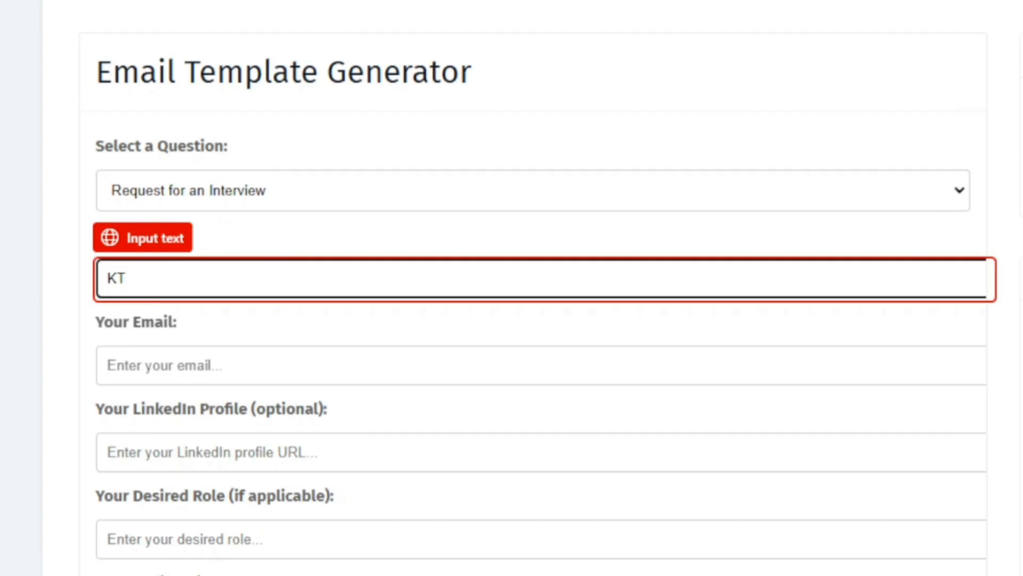
text( Sess)
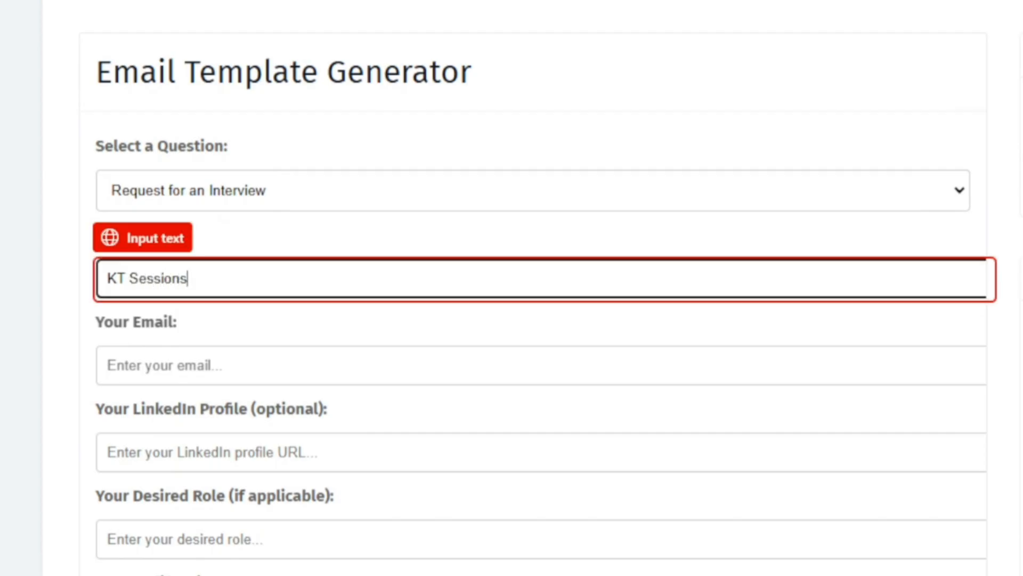
text(ions)
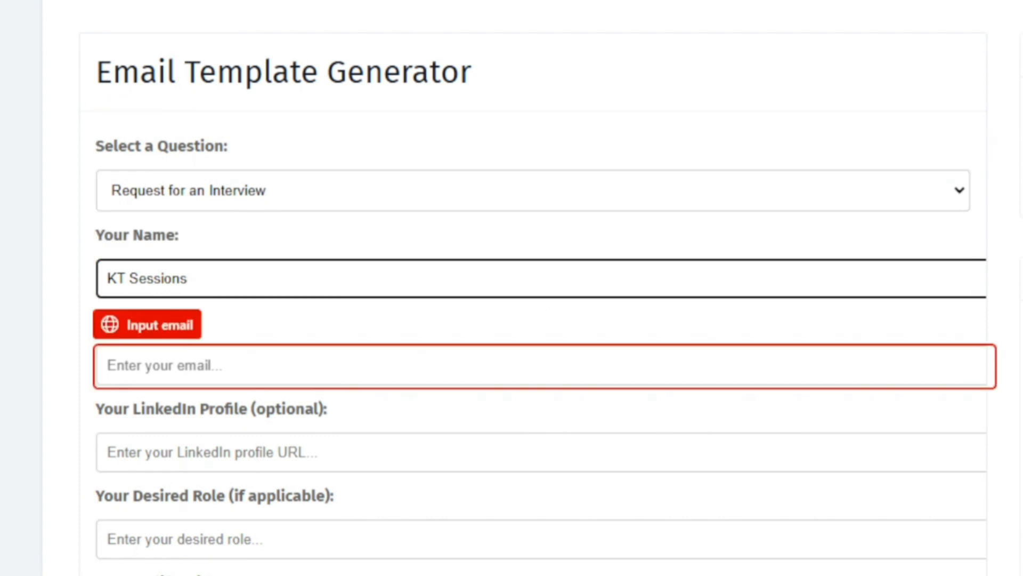
Fill in the e-mail address, 'ktsessions' as the LinkedIn profile and 'RPA Dev' as the desired role.
click(543, 365)
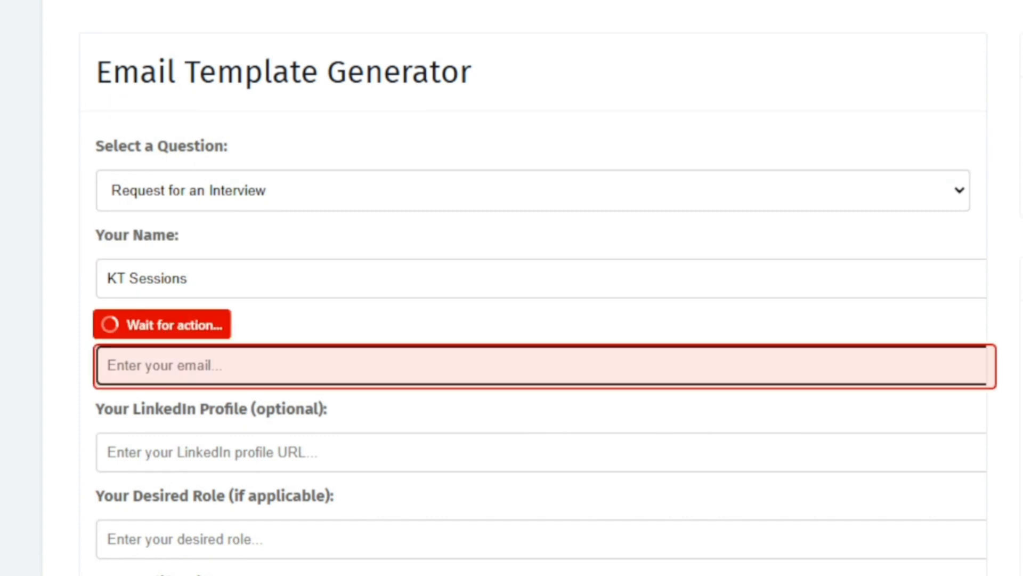
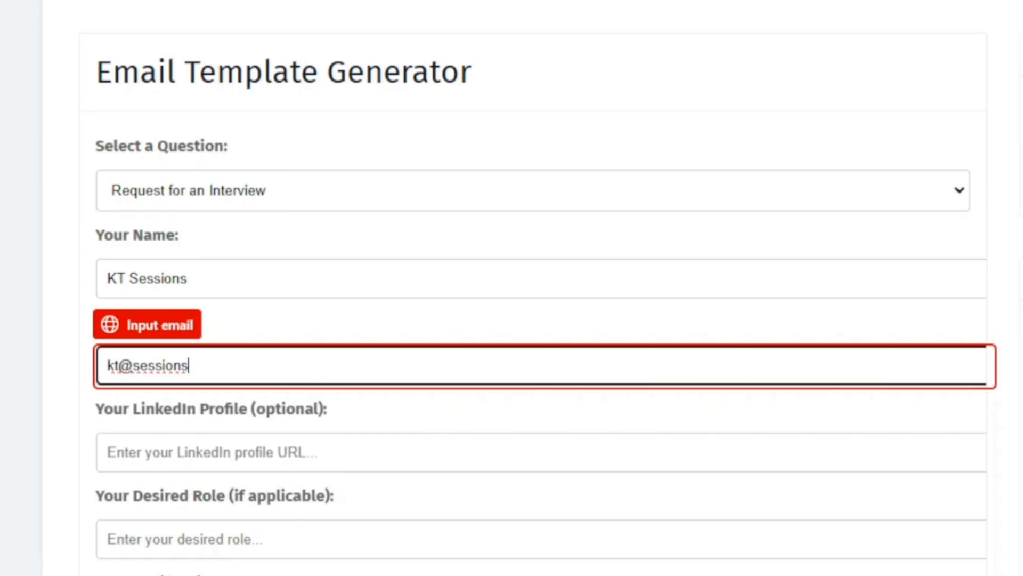
key(Tab)
text(ktsessions)
key(Tab)
text(RPA Dev)
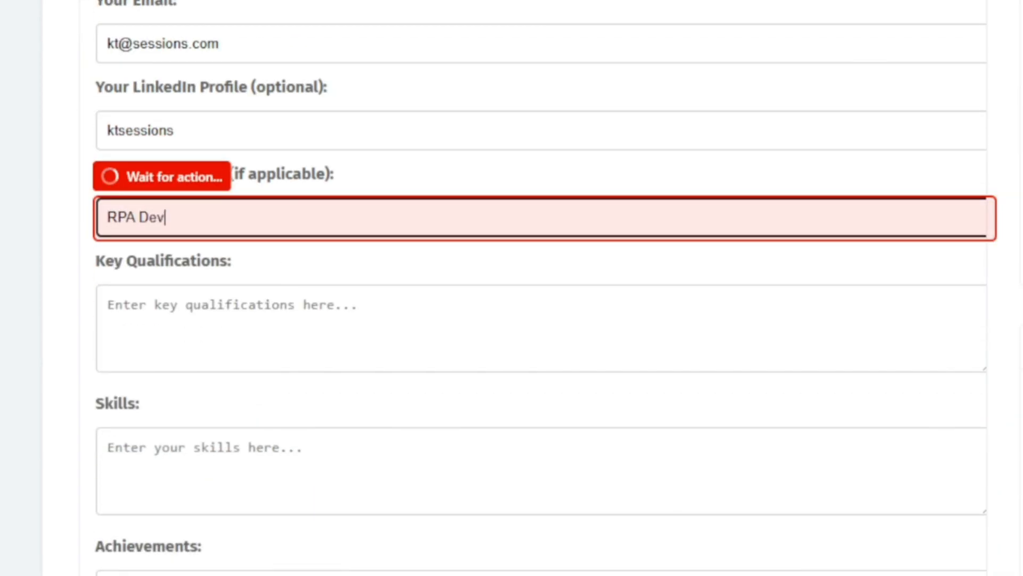
Enter 'Masters in RPA' as key qualifications and 'RPA, C# etc' as skills.
key(Tab)
text(Masters in RPA)
key(Tab)
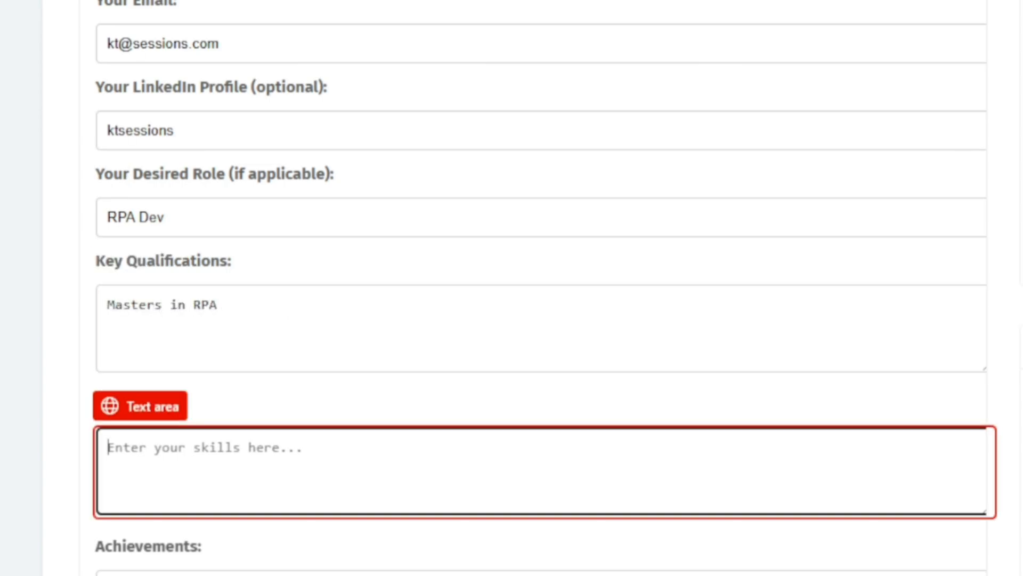
text(RPA, C# etc)
key(Tab)
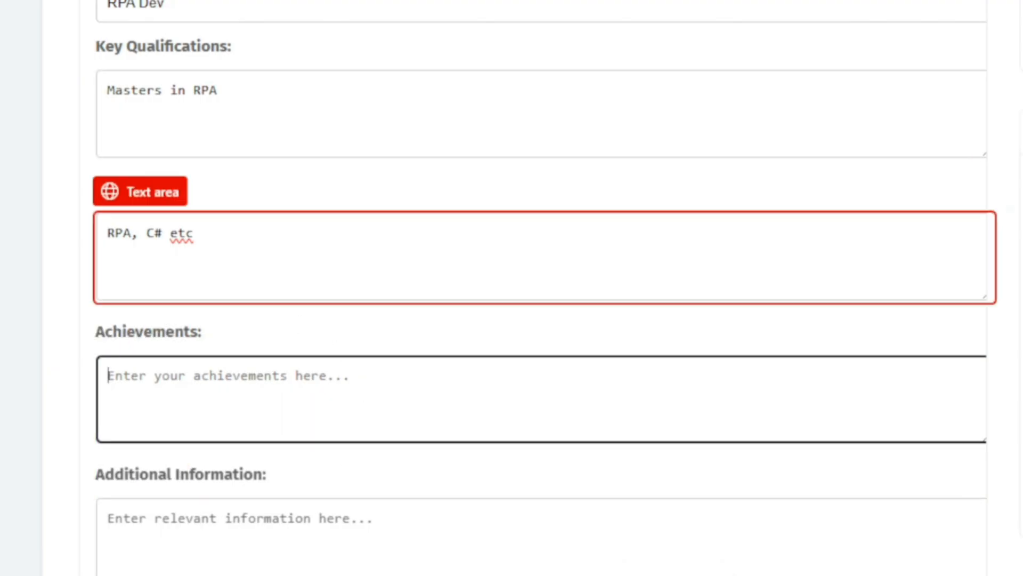
Switch to the Recorder and scroll through the recorded actions list.
key(alt+Tab)
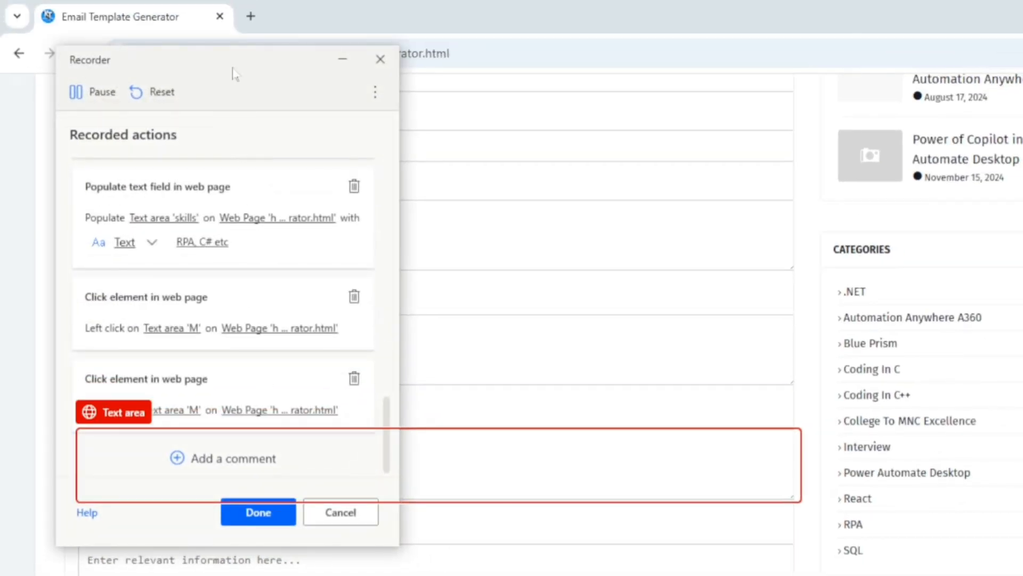
scroll(213, 308, up, 10)
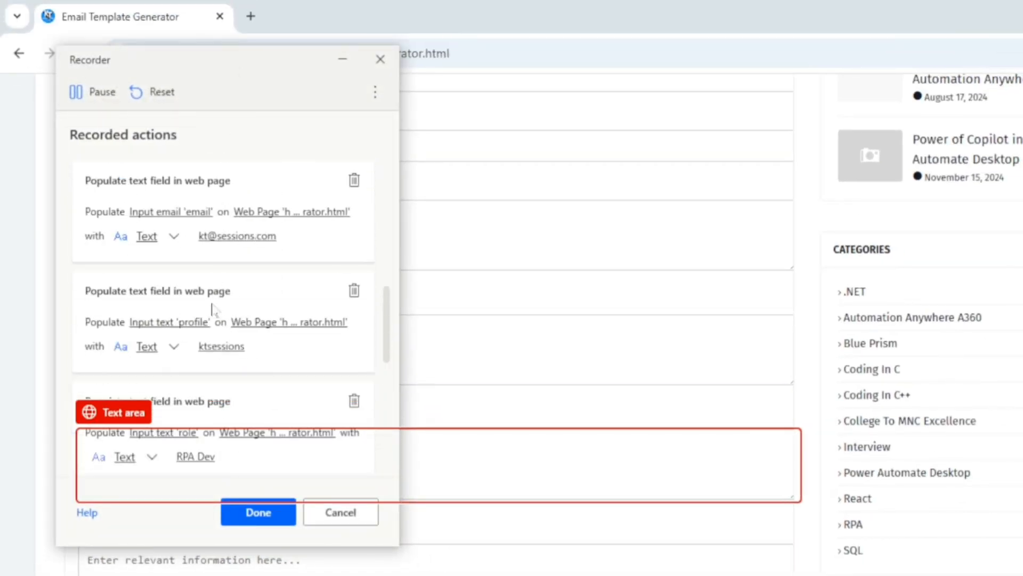
scroll(213, 308, up, 5)
scroll(212, 306, down, 5)
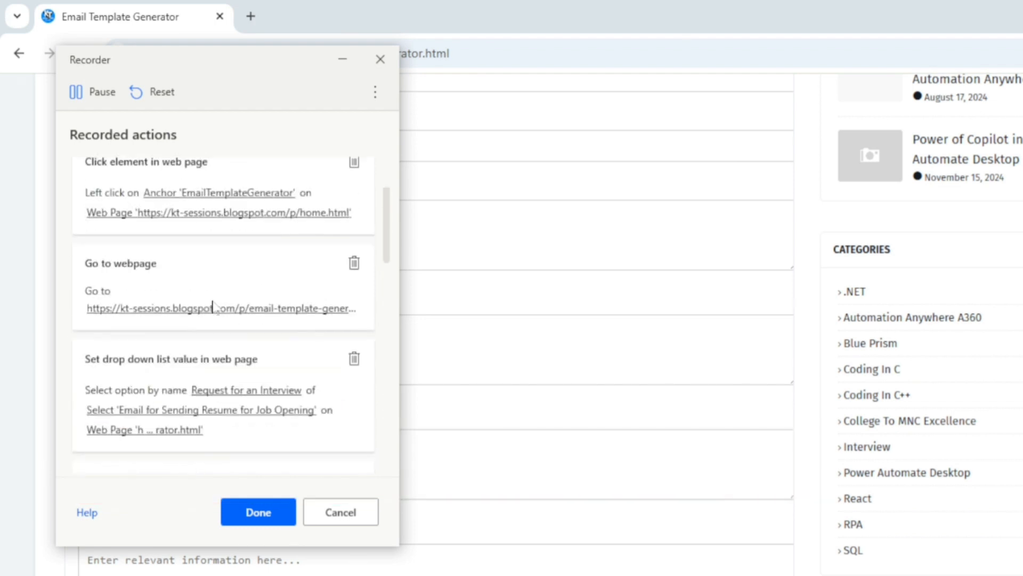
scroll(213, 308, down, 10)
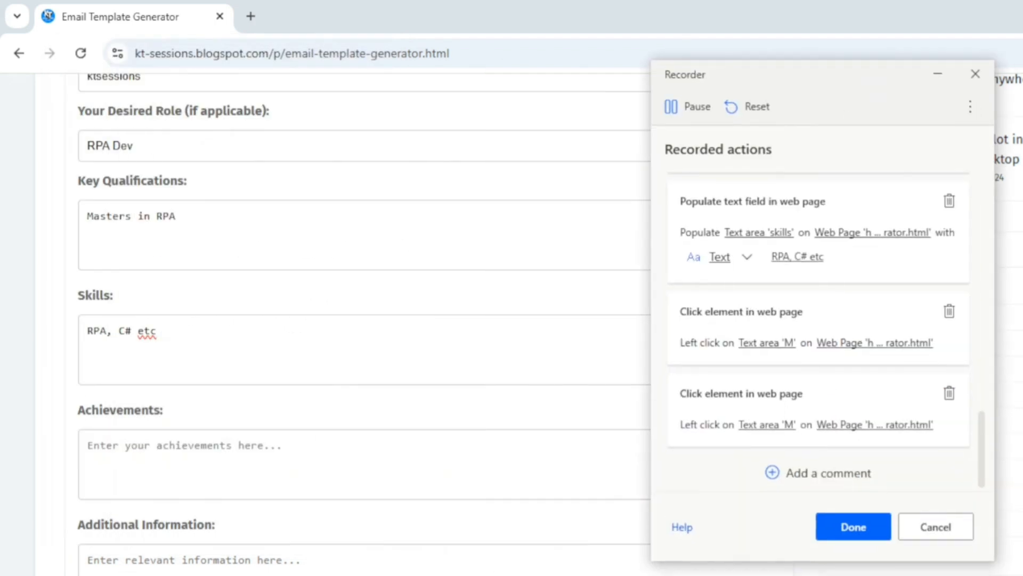
Enter 'RPA certified, MVP' as achievements.
text(RPA certified)
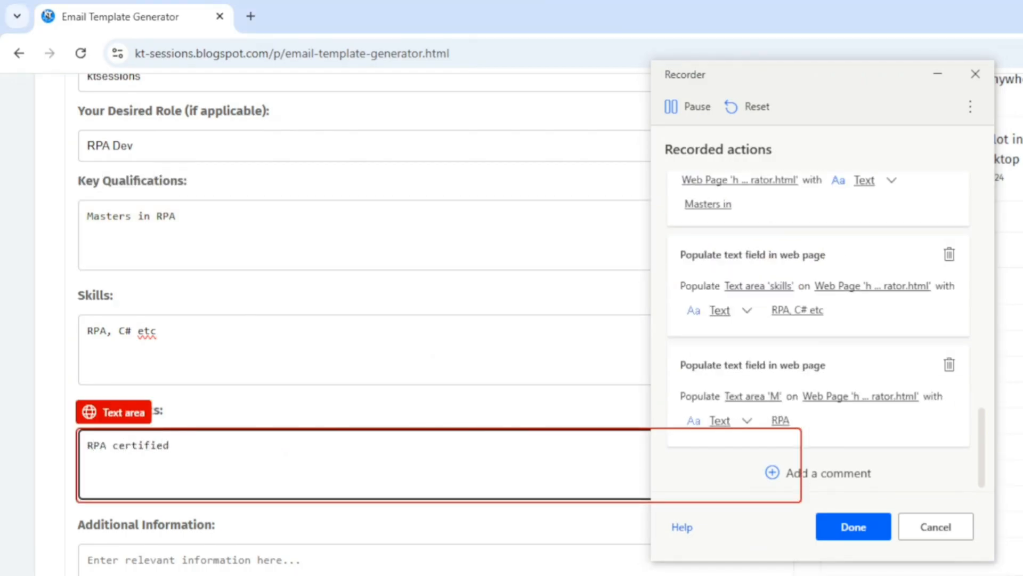
text(, MVP)
scroll(292, 361, down, 3)
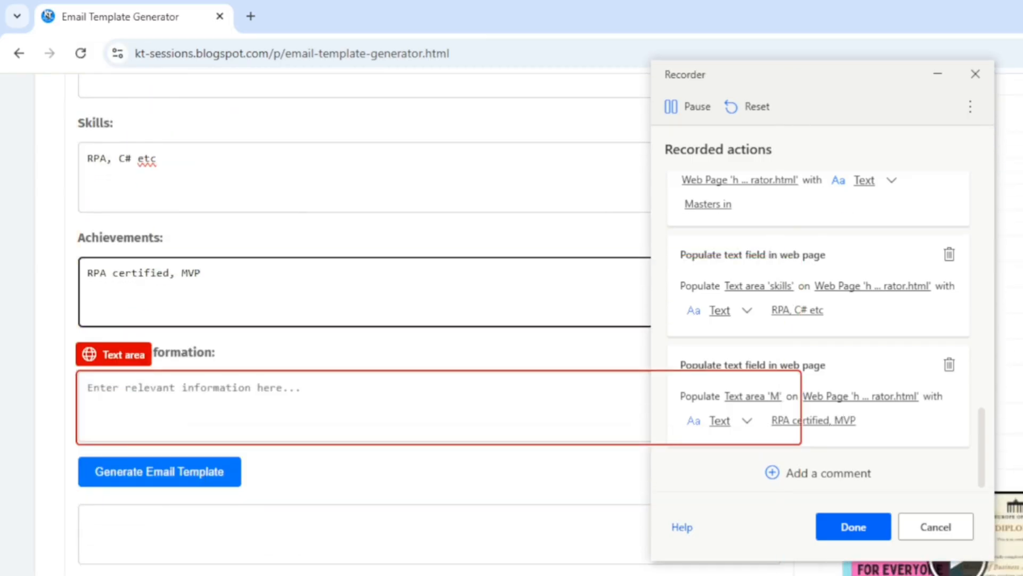
Record a Press button action on the Generate Email Template button.
click(137, 482)
right_click(137, 482)
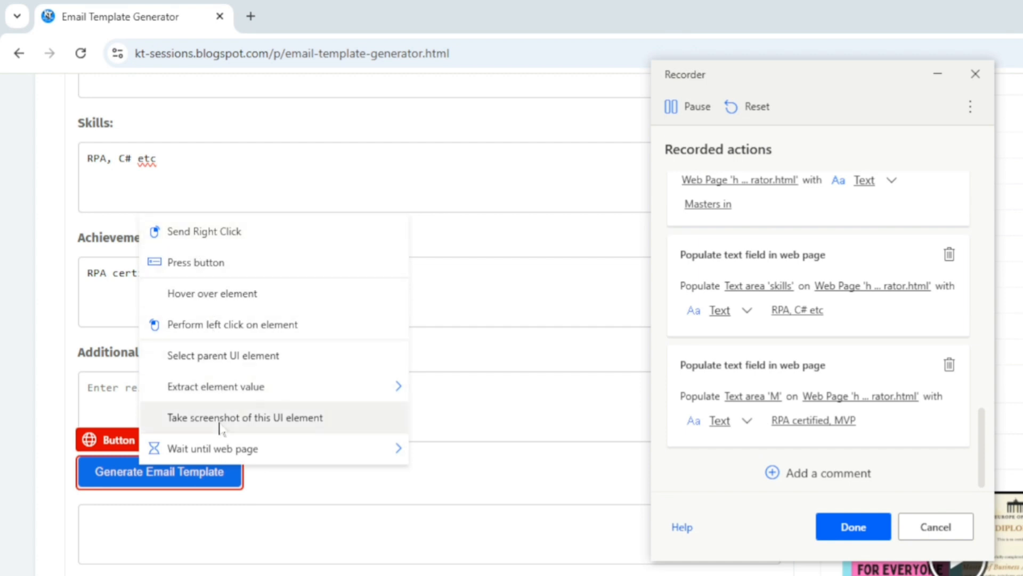
mouse_move(231, 457)
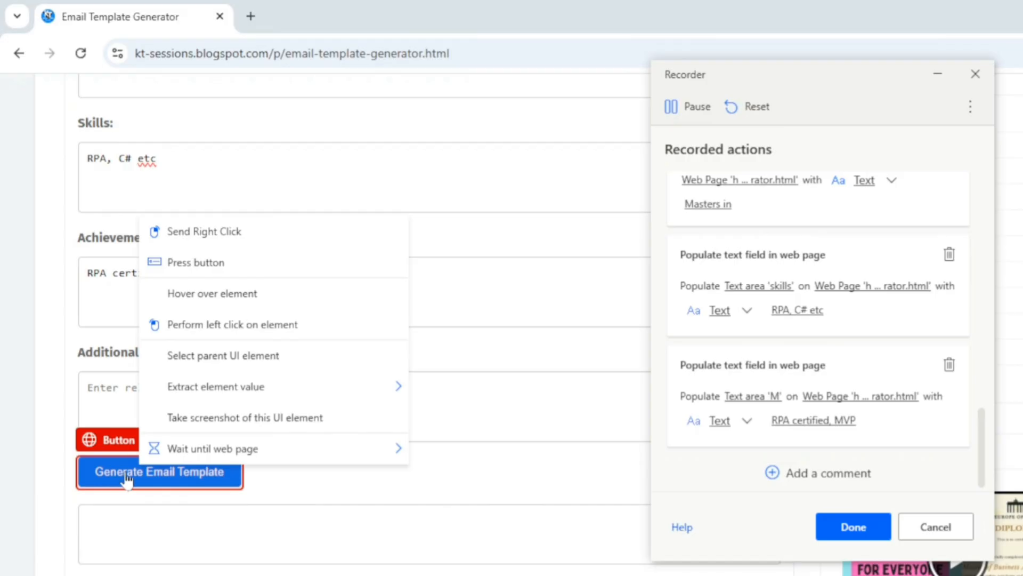
click(203, 265)
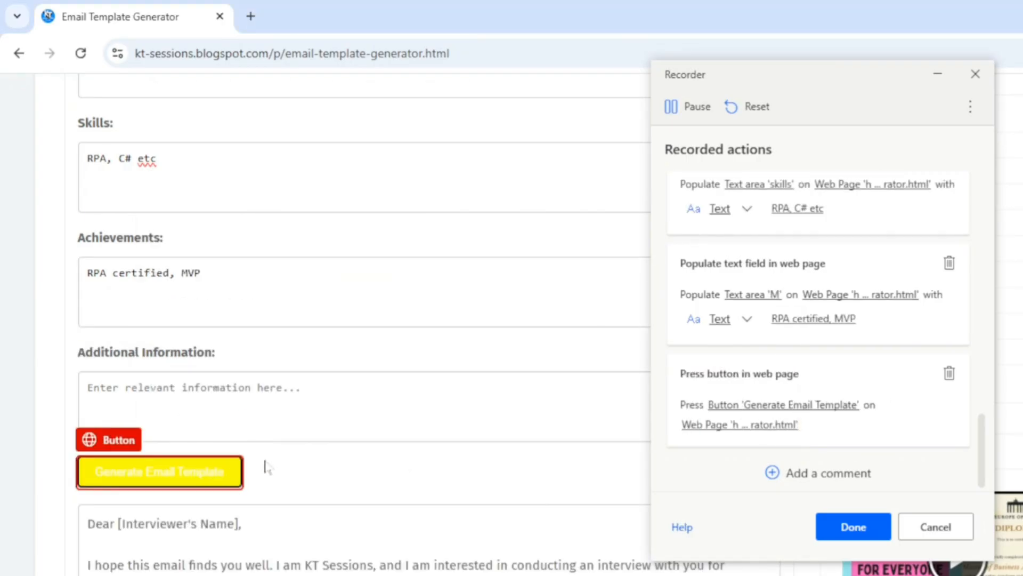
Scroll through the generated email and minimize the Recorder window.
scroll(270, 465, down, 3)
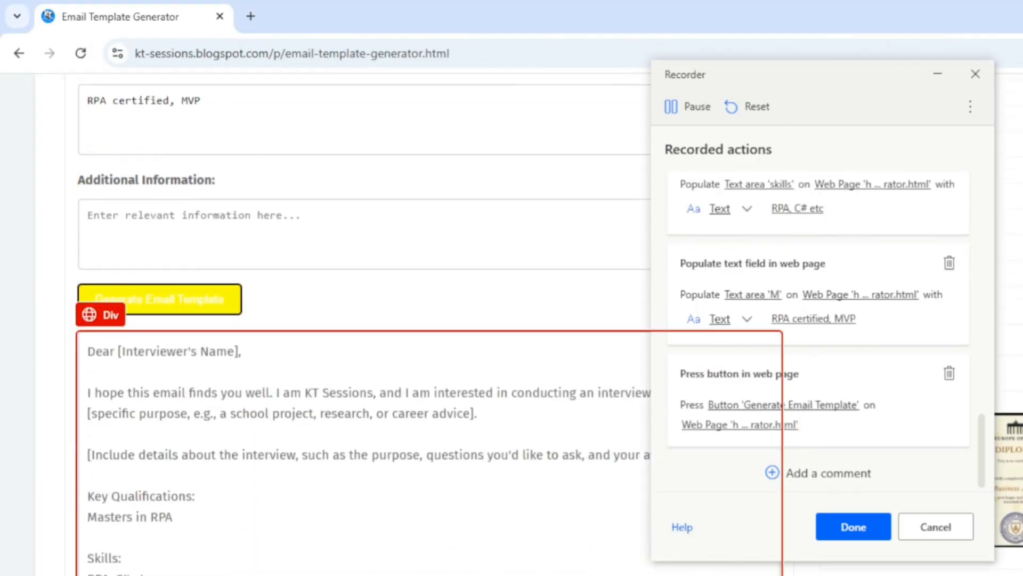
scroll(319, 319, down, 2)
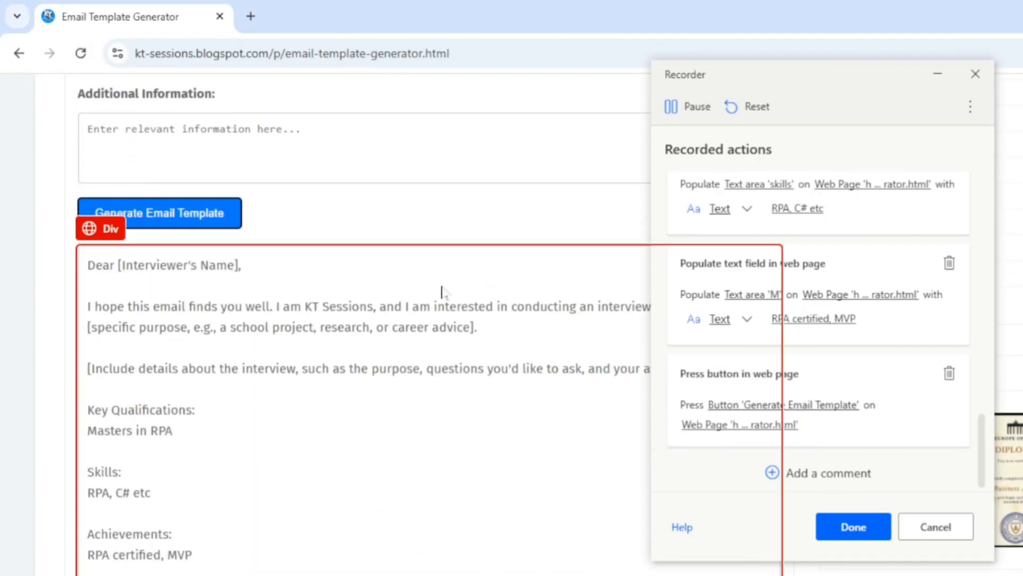
scroll(215, 341, down, 3)
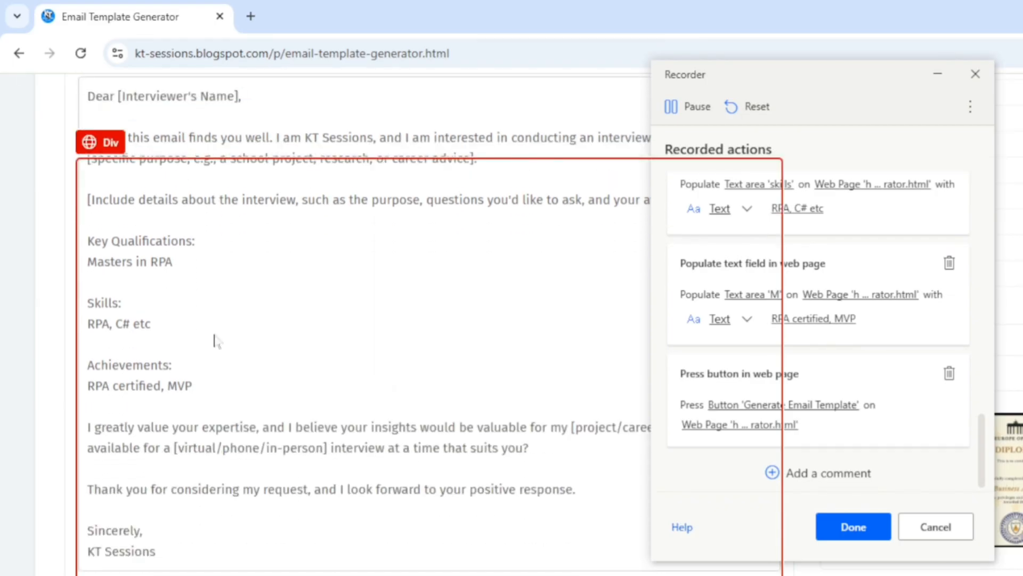
scroll(216, 341, up, 1)
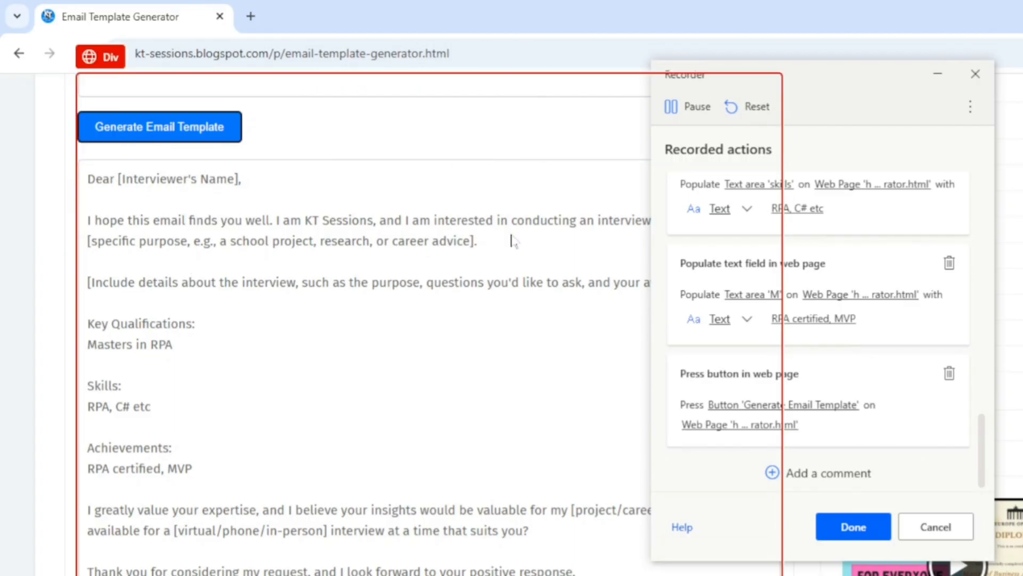
click(937, 80)
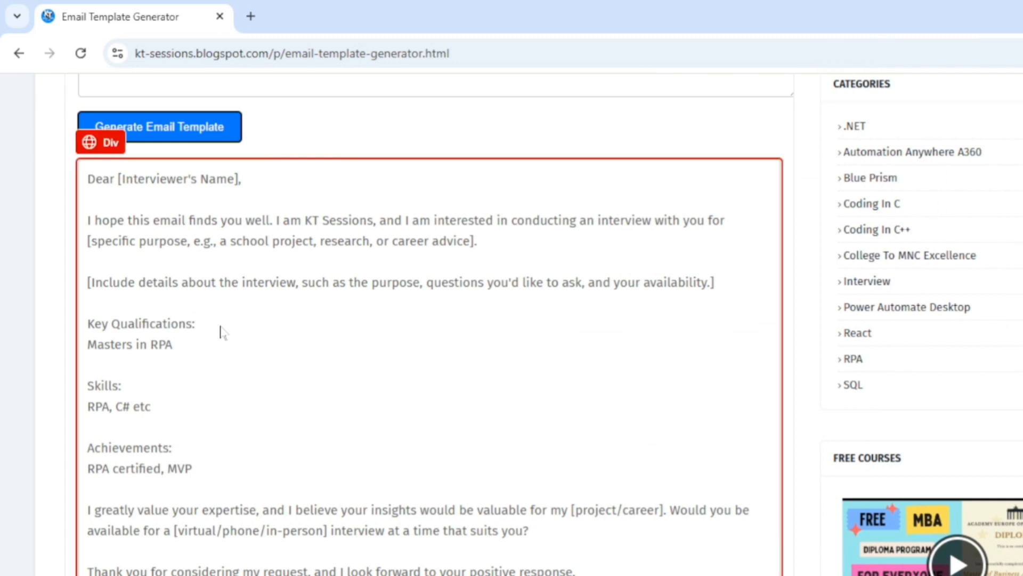
Record extracting the generated email's text as an element value.
scroll(220, 332, down, 1)
scroll(220, 332, up, 1)
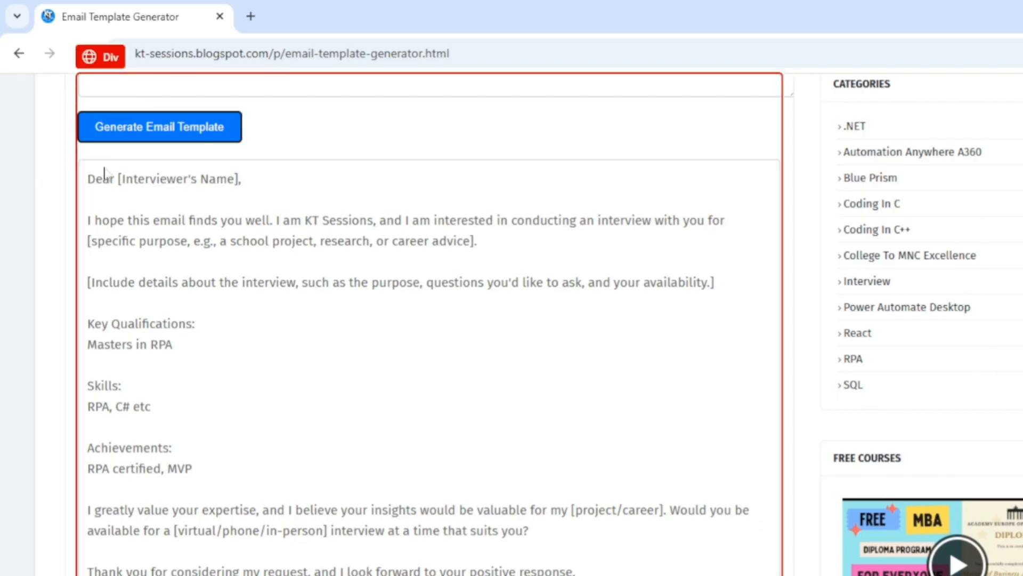
right_click(430, 320)
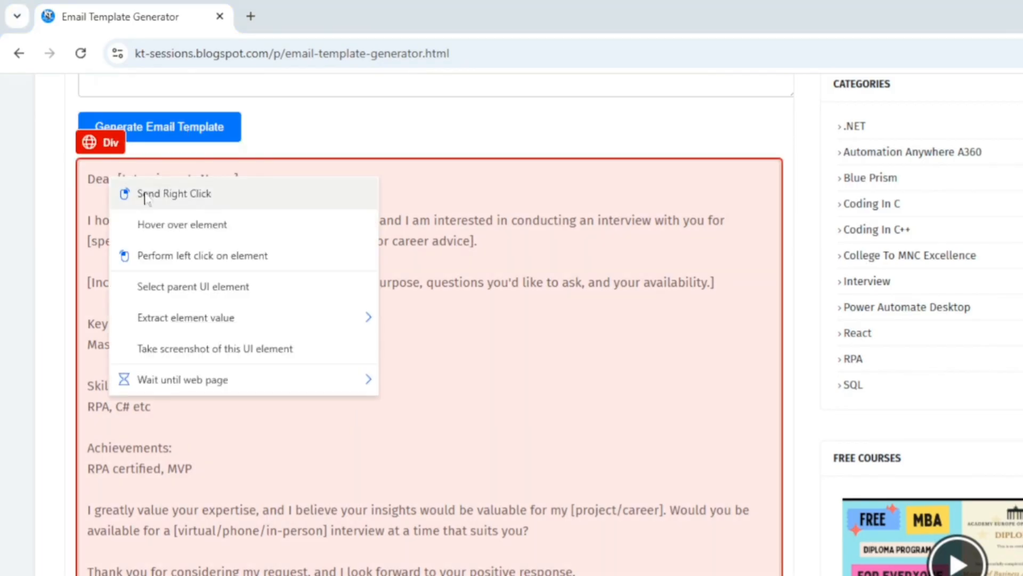
mouse_move(179, 324)
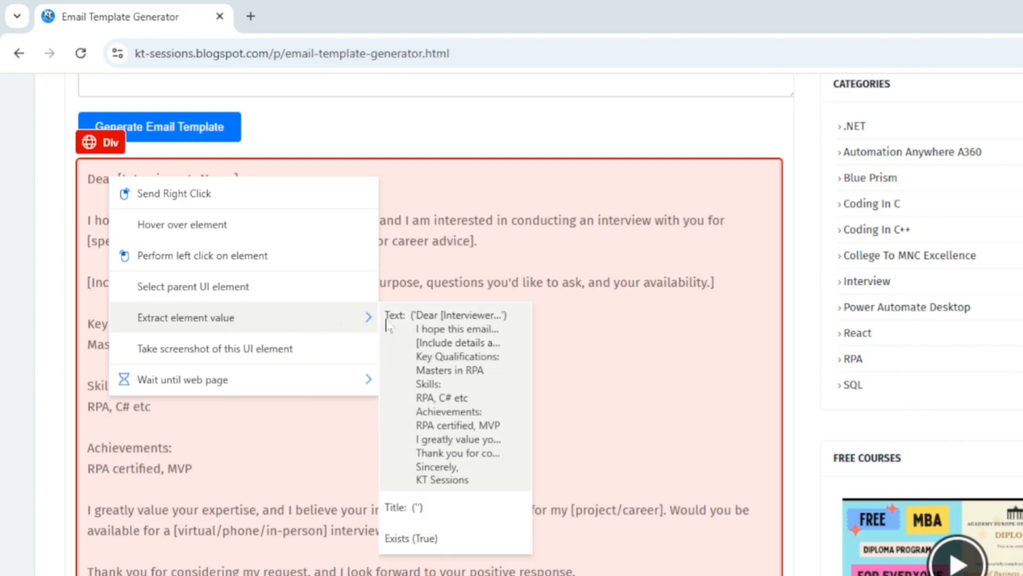
click(418, 329)
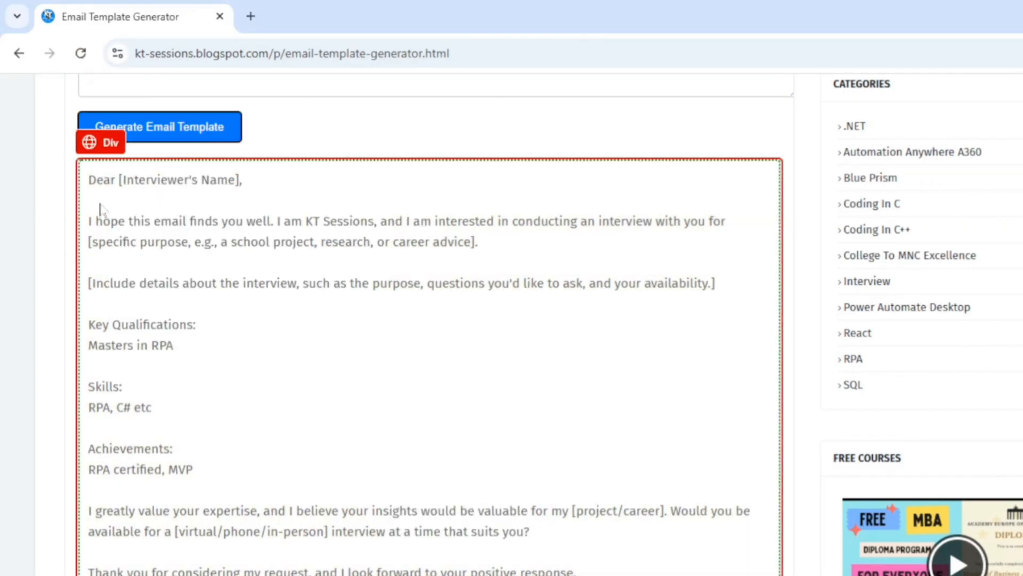
scroll(315, 365, up, 5)
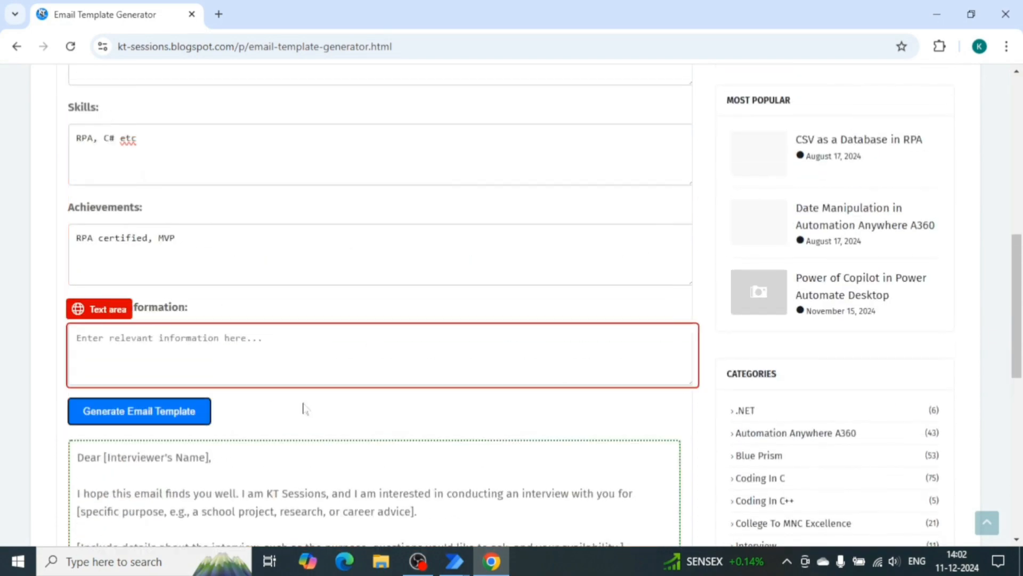
scroll(304, 409, down, 7)
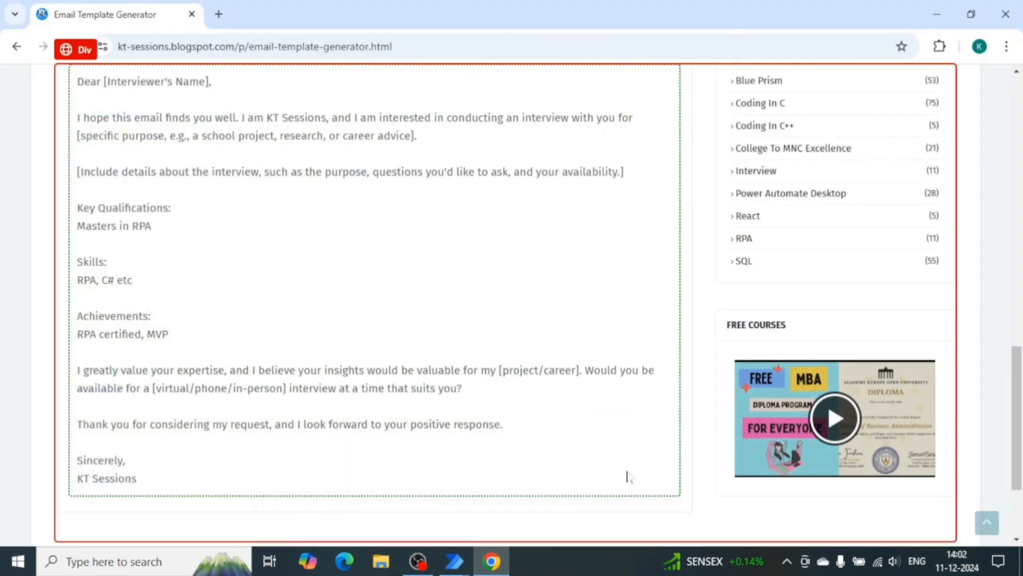
Pause the recording, finish it with Done, and return to the flow designer.
mouse_move(454, 561)
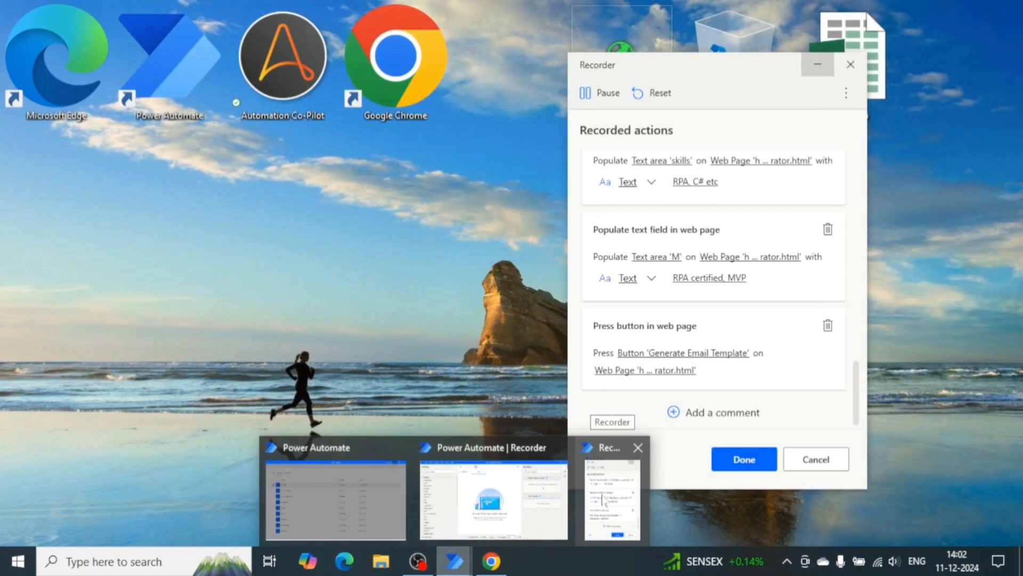
click(607, 498)
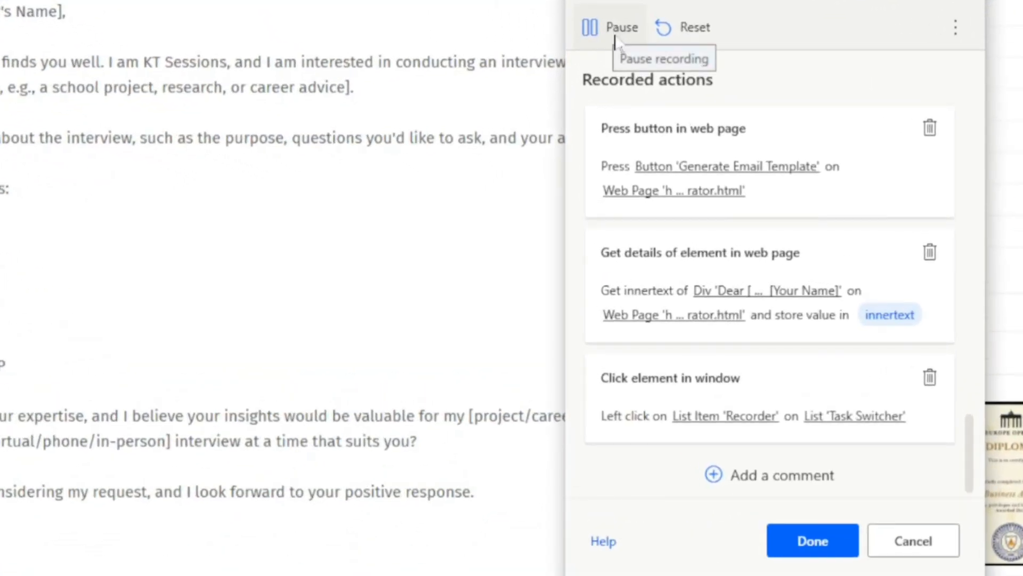
click(616, 42)
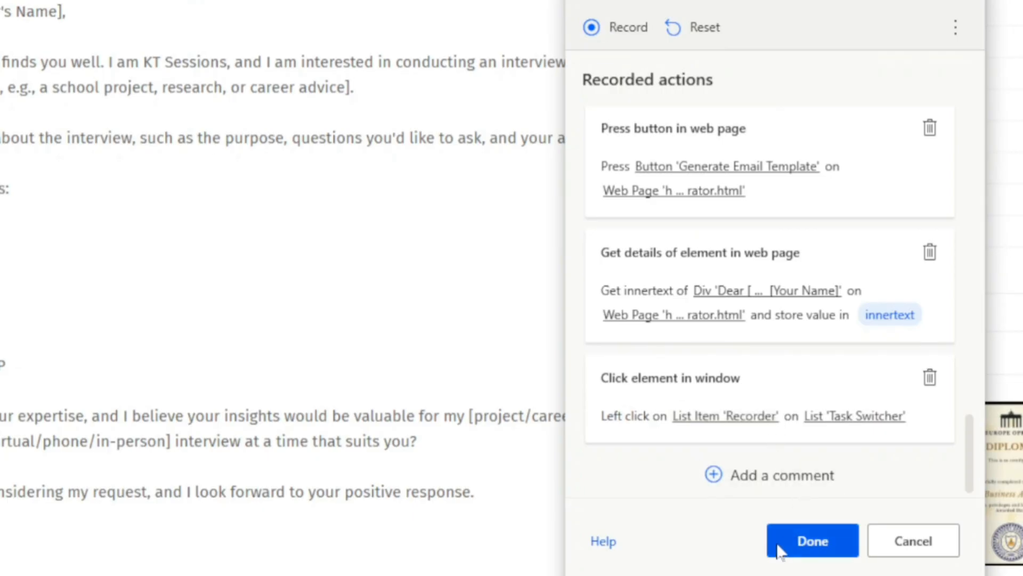
click(802, 545)
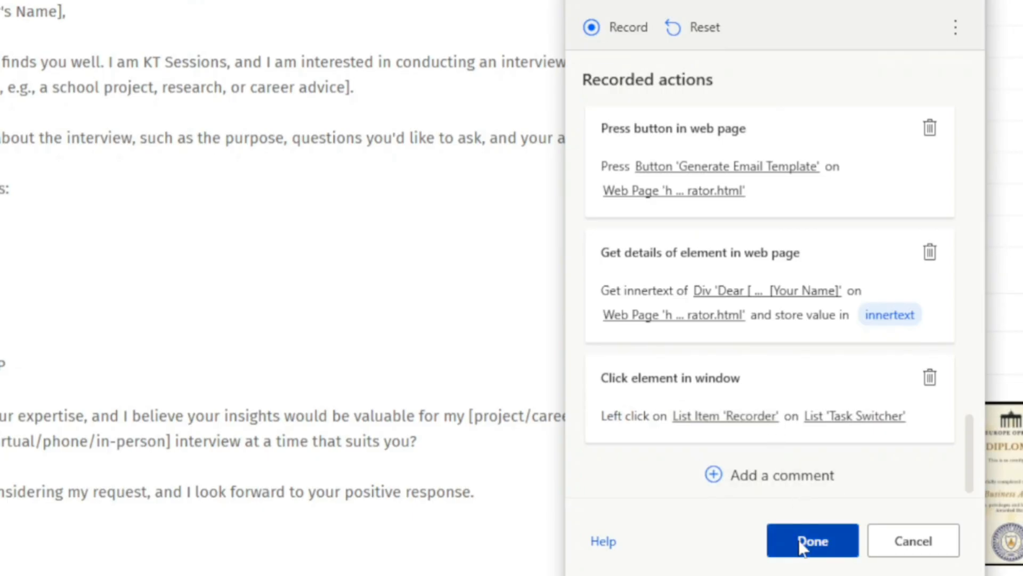
mouse_move(454, 561)
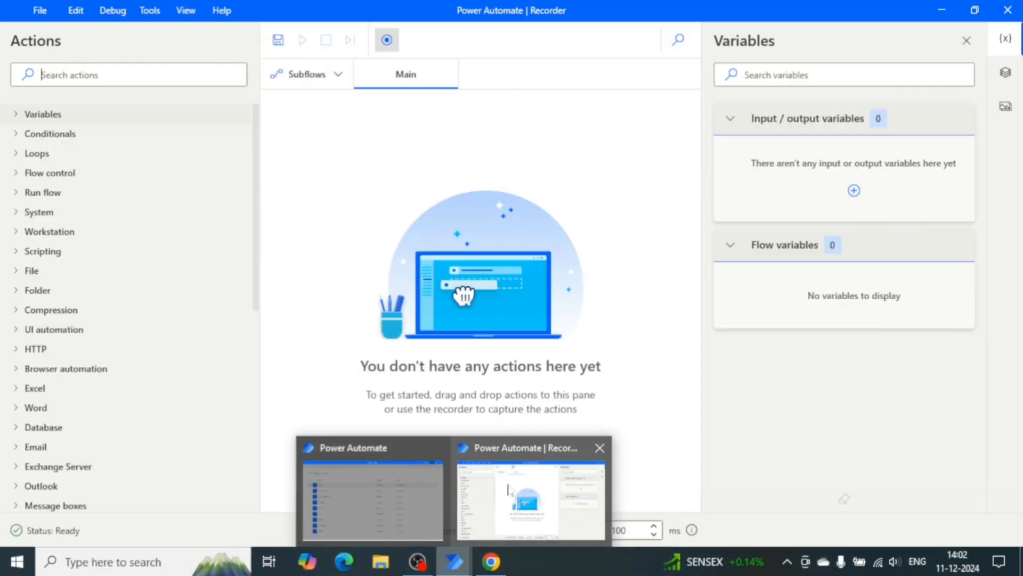
click(508, 486)
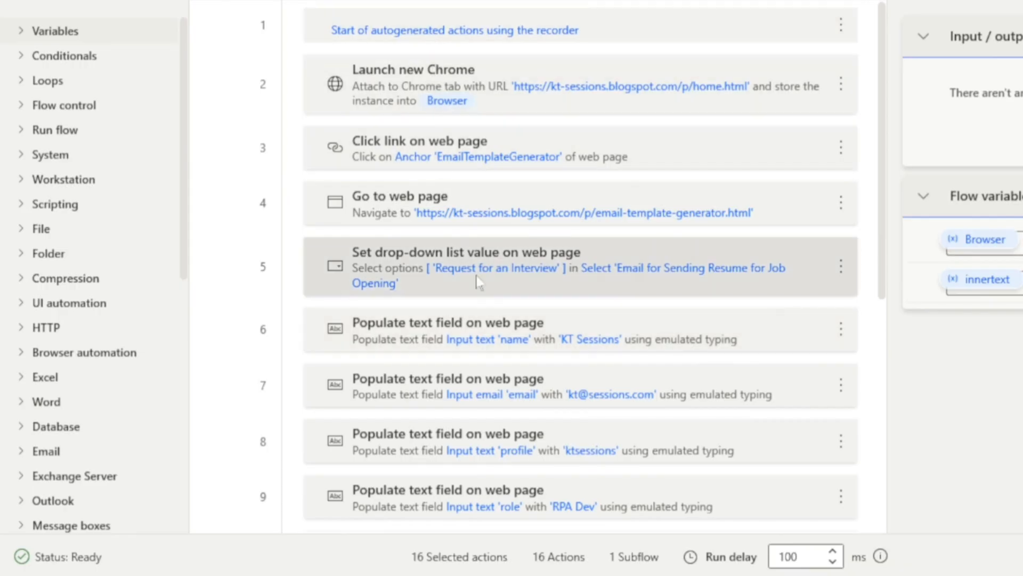
scroll(487, 327, down, 5)
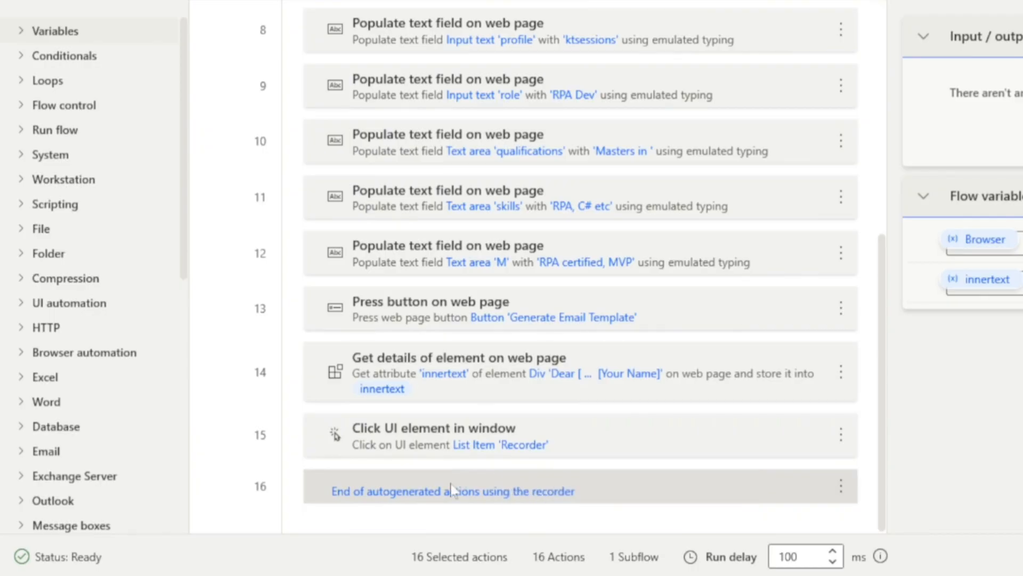
scroll(450, 490, up, 5)
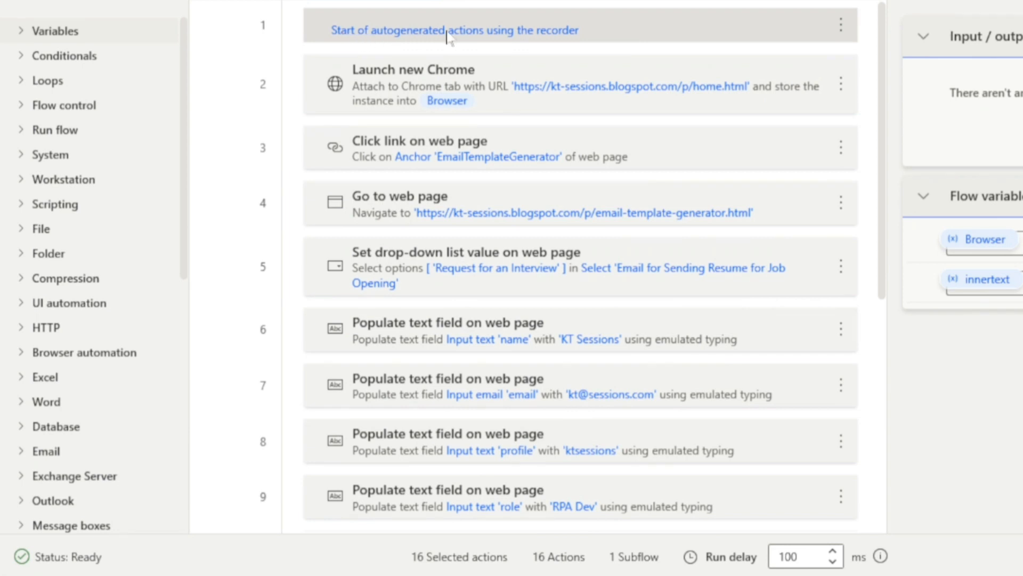
click(448, 36)
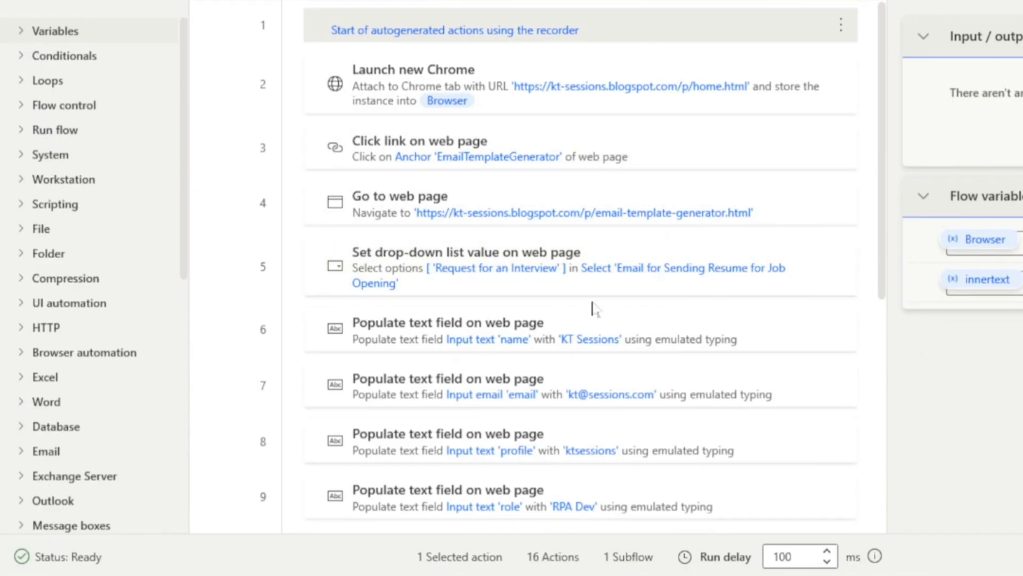
click(385, 105)
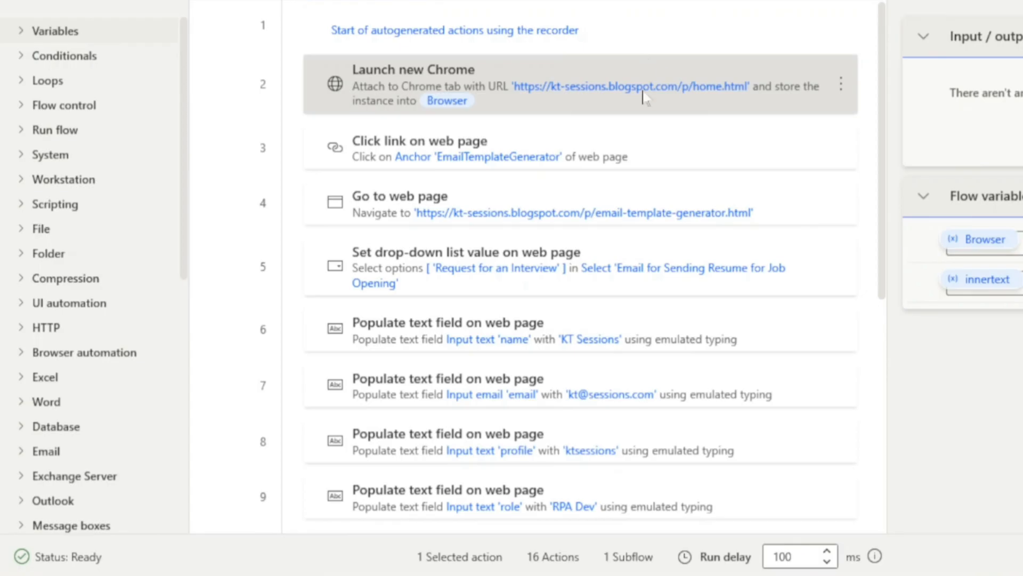
double_click(445, 87)
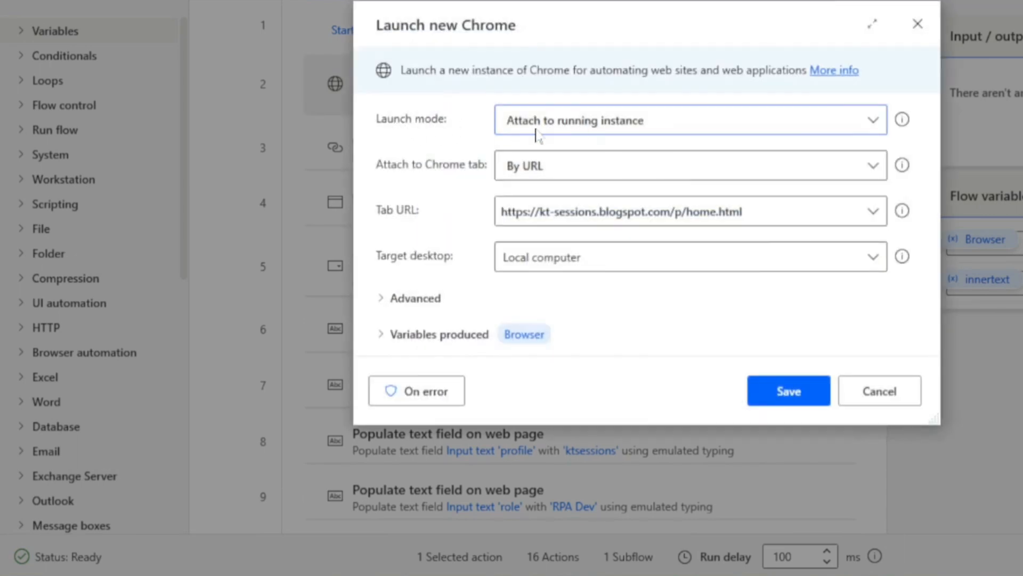
mouse_move(621, 575)
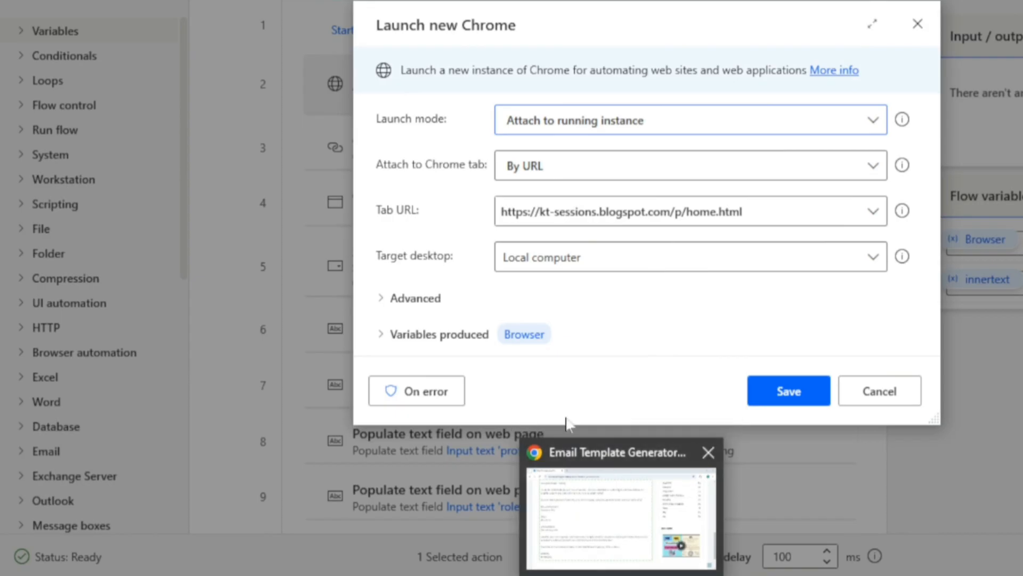
click(875, 123)
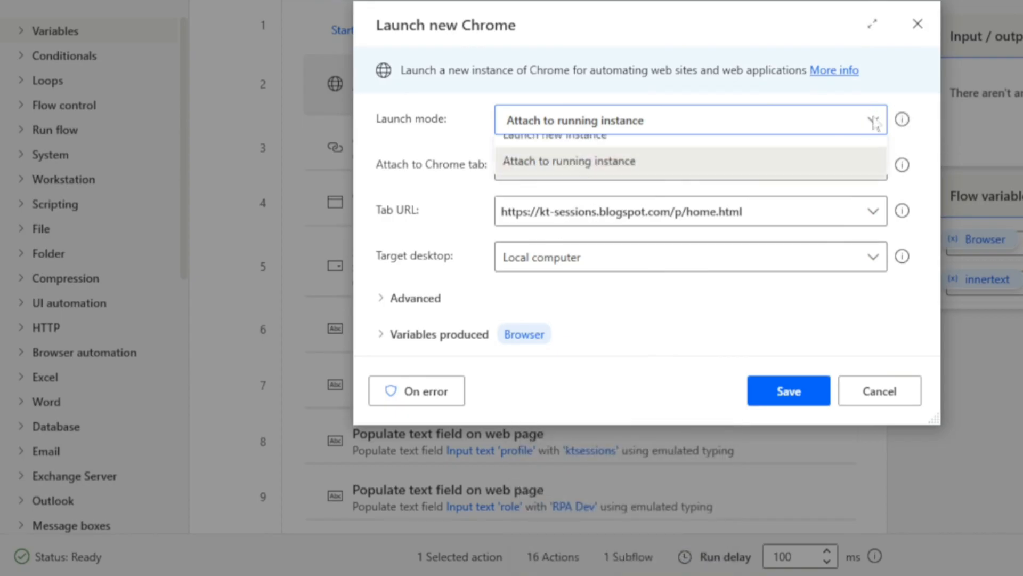
click(562, 152)
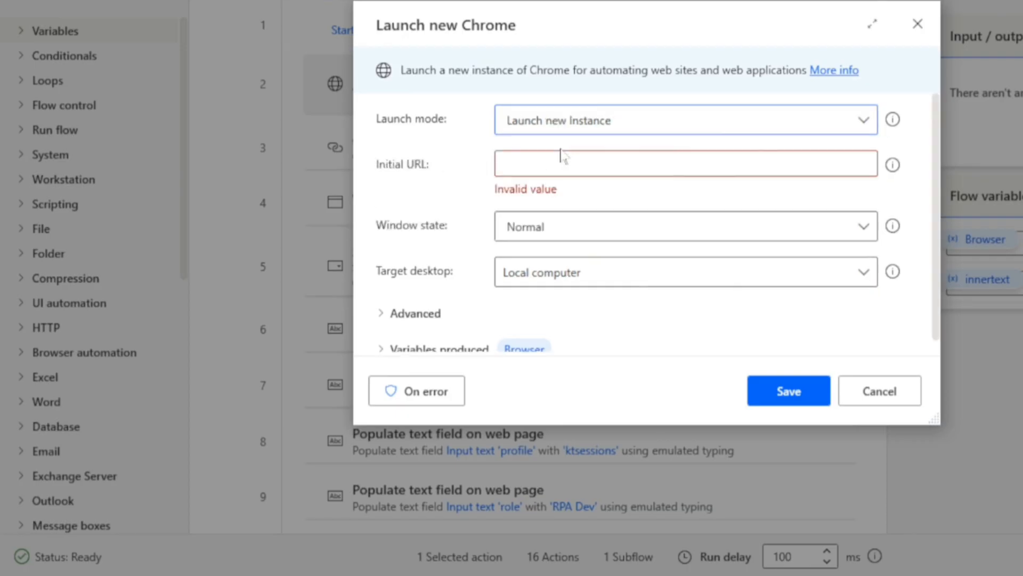
click(866, 121)
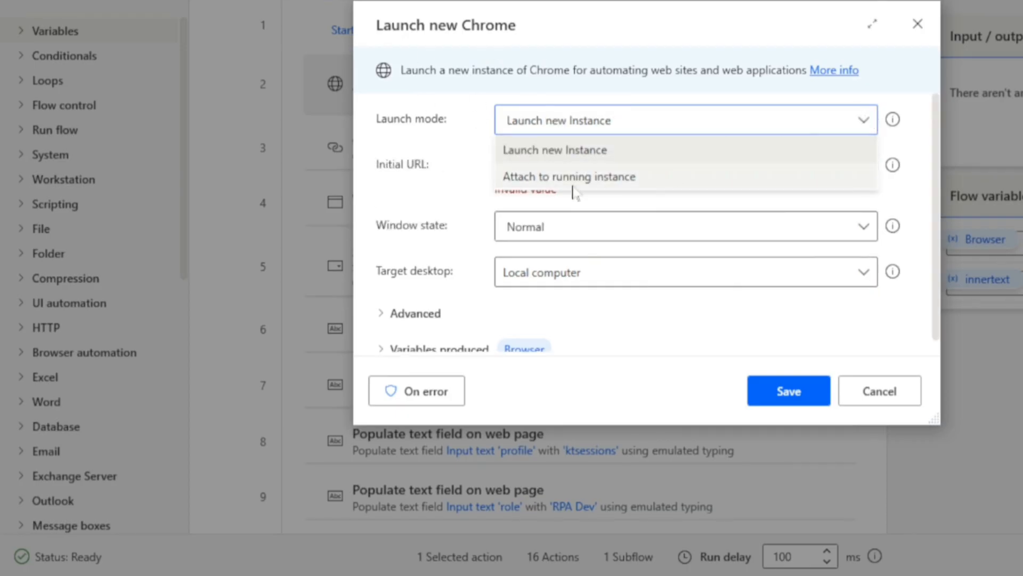
click(572, 179)
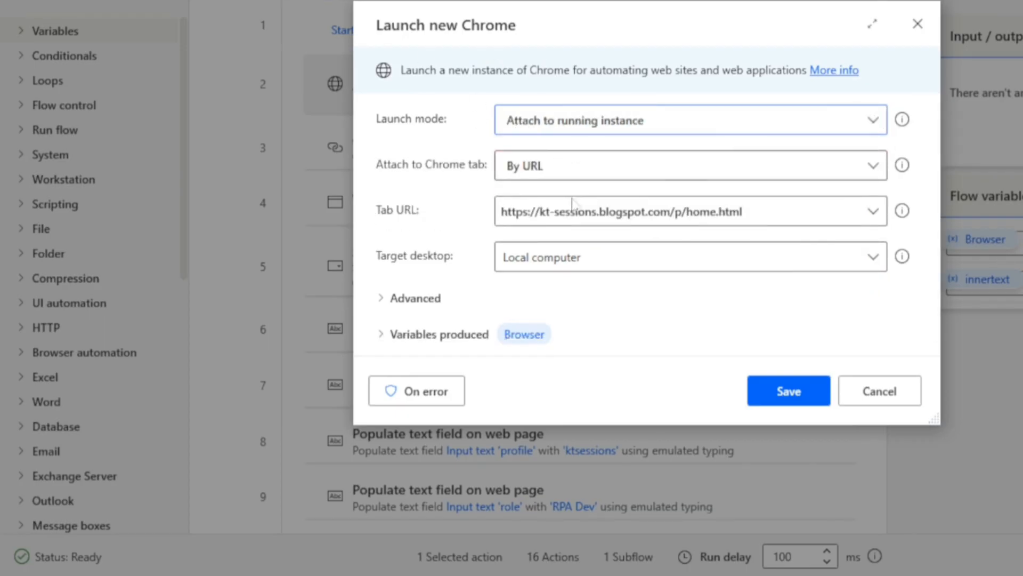
mouse_move(902, 211)
click(624, 221)
key(ctrl+c)
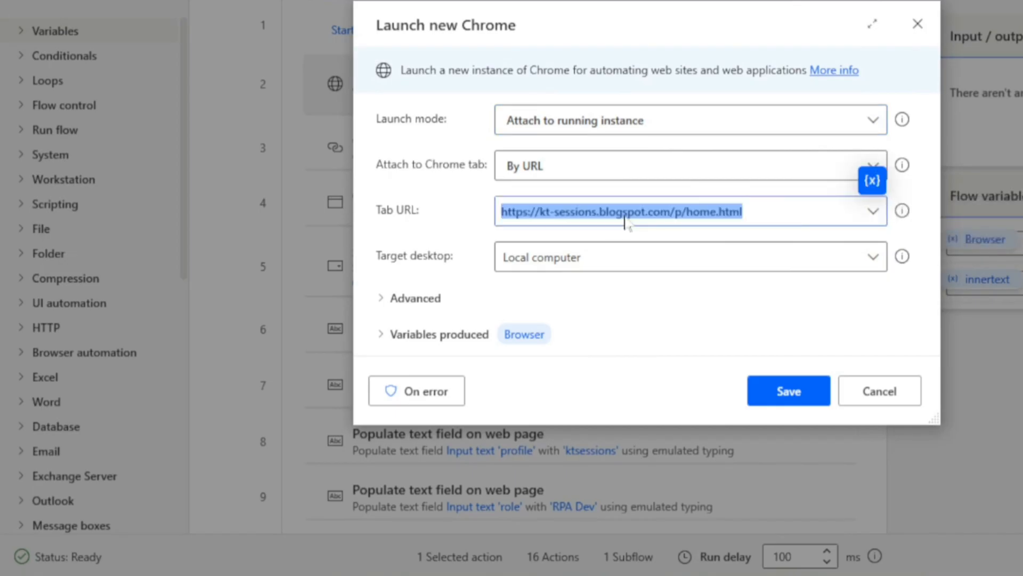
click(608, 126)
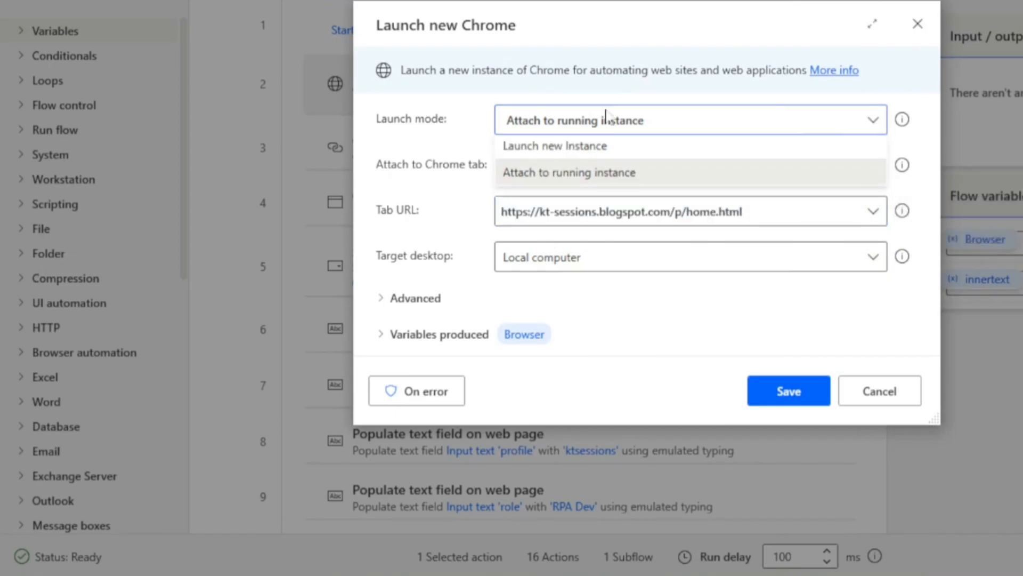
click(530, 169)
key(Up)
key(Tab)
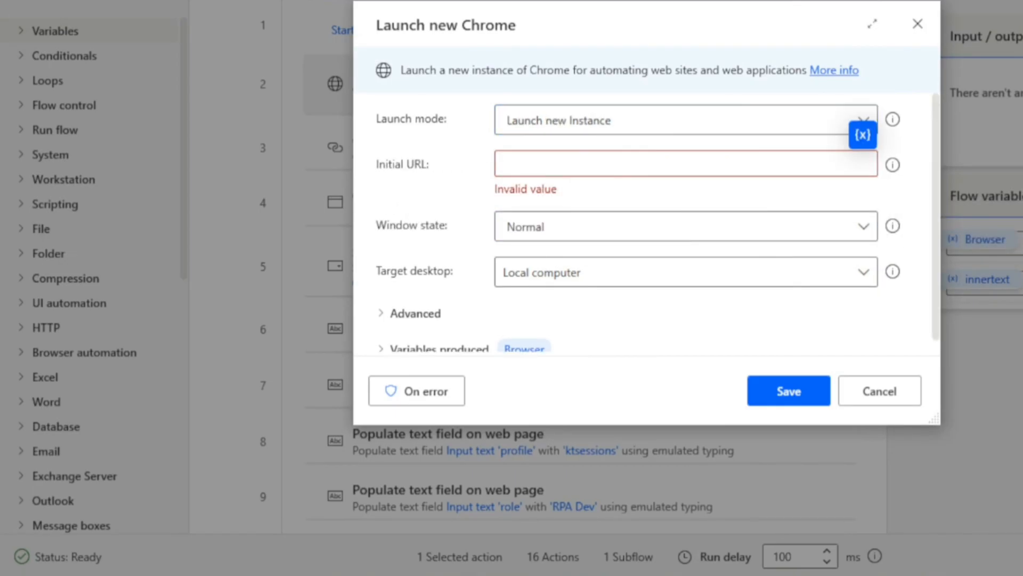
key(ctrl+v)
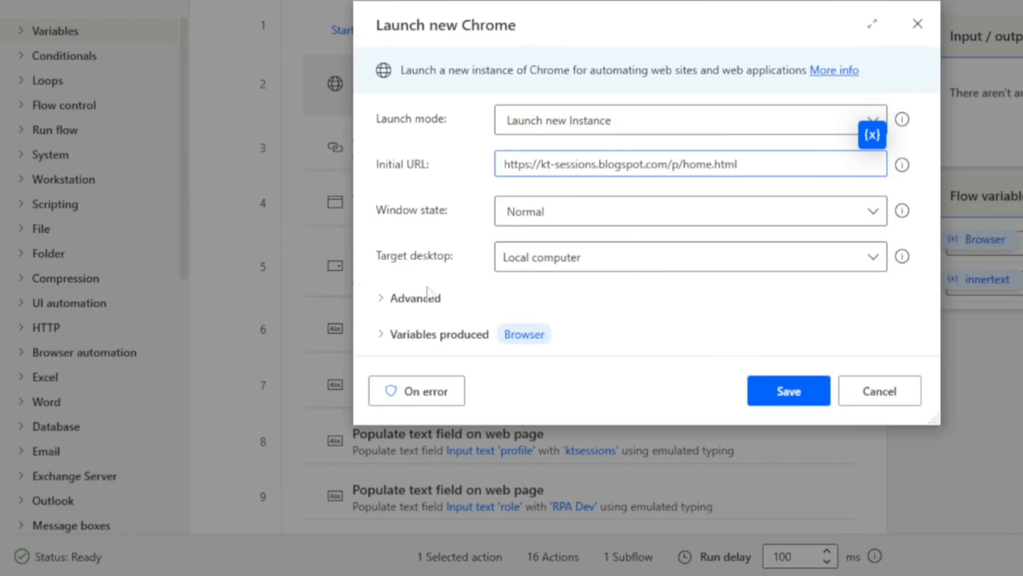
Review the Launch new Chrome action's advanced options and save the action.
click(383, 298)
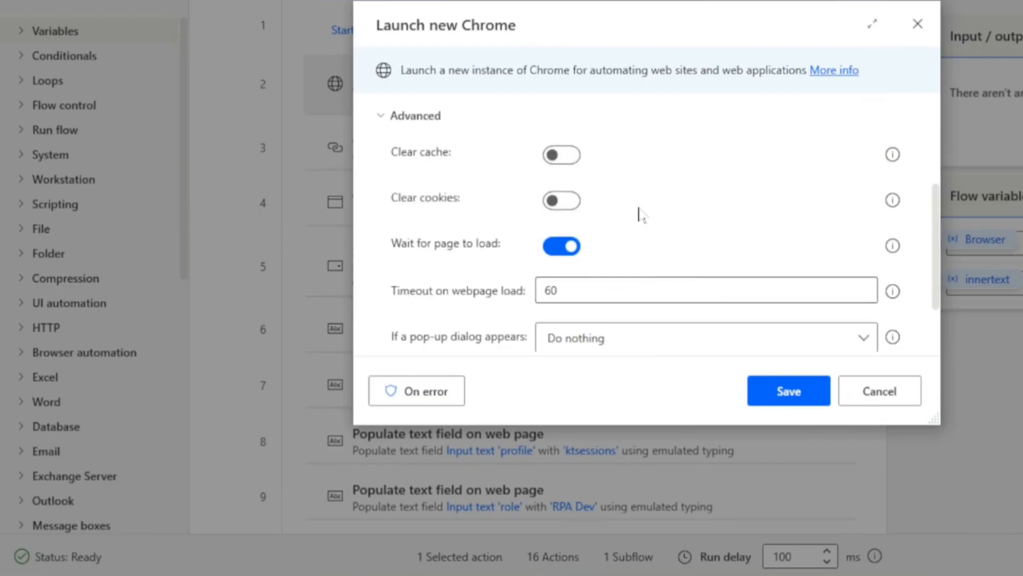
scroll(584, 234, down, 1)
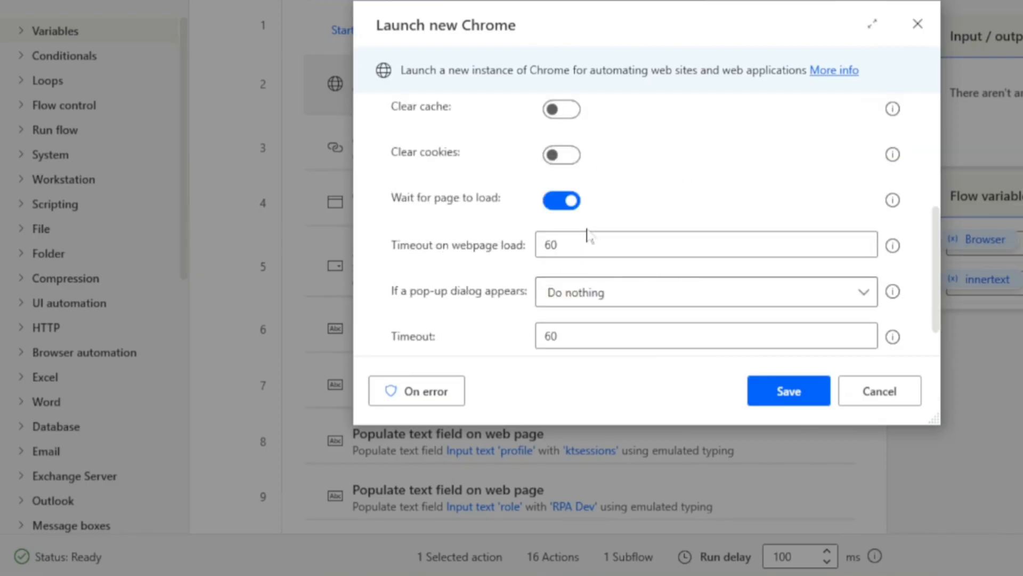
scroll(587, 235, up, 1)
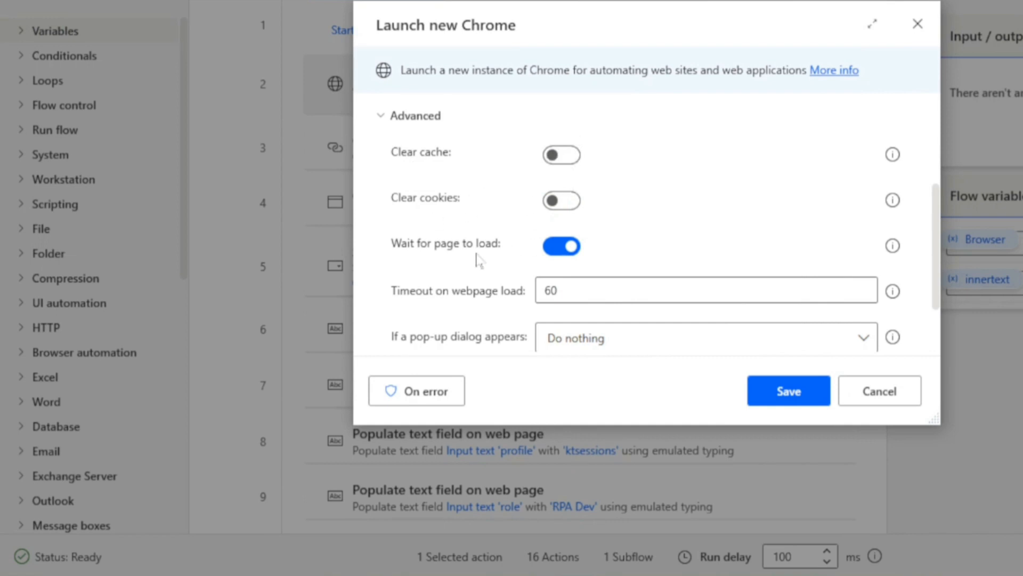
scroll(477, 260, down, 1)
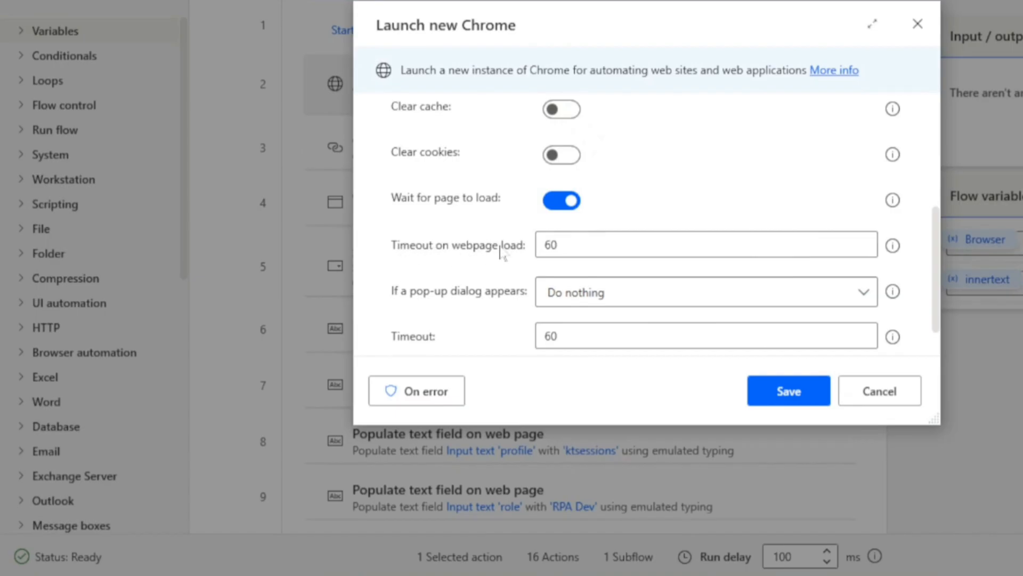
click(556, 245)
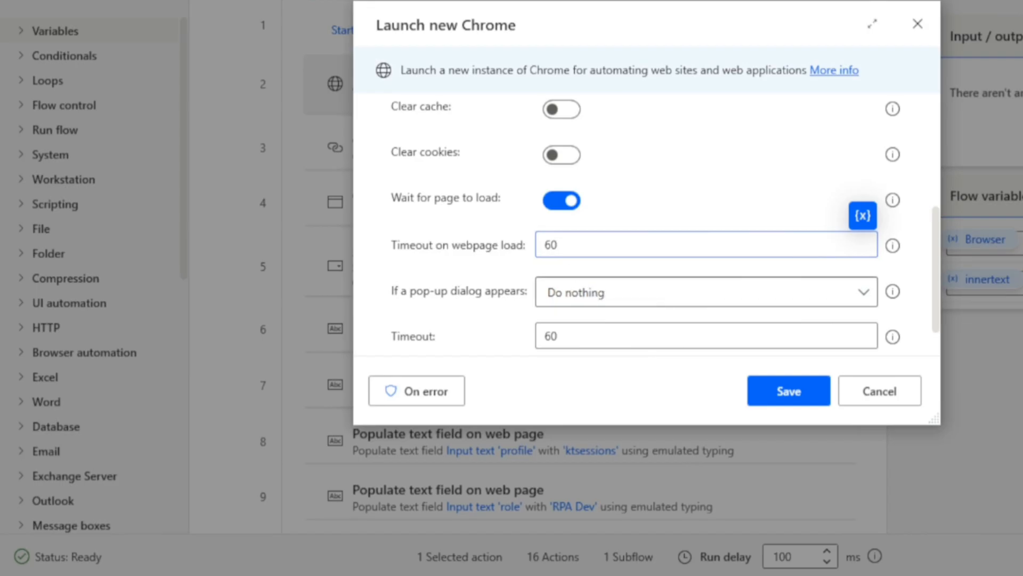
scroll(650, 280, down, 1)
click(784, 397)
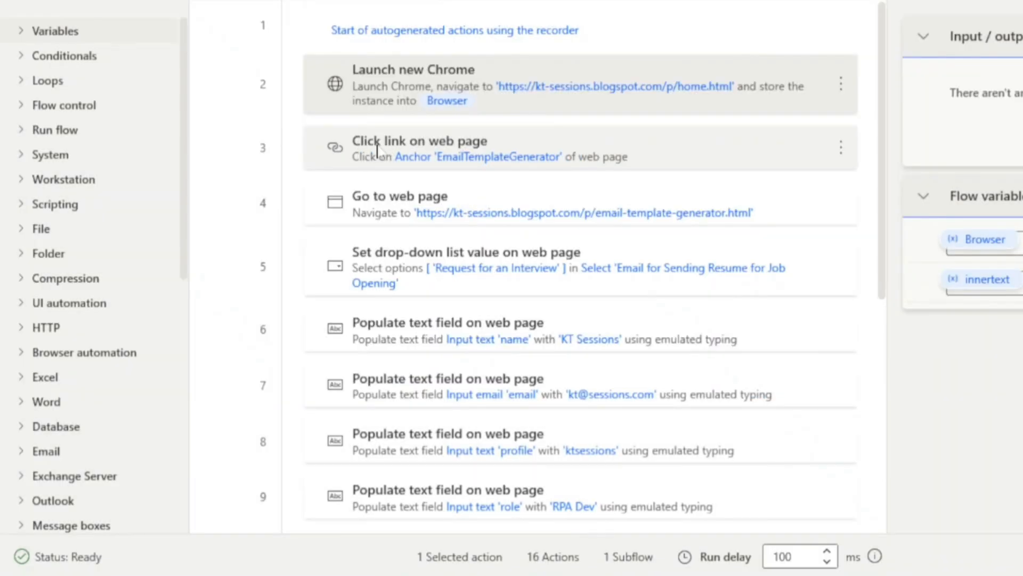
Inspect the Click link on web page action and the following recorded web actions in the flow.
click(669, 160)
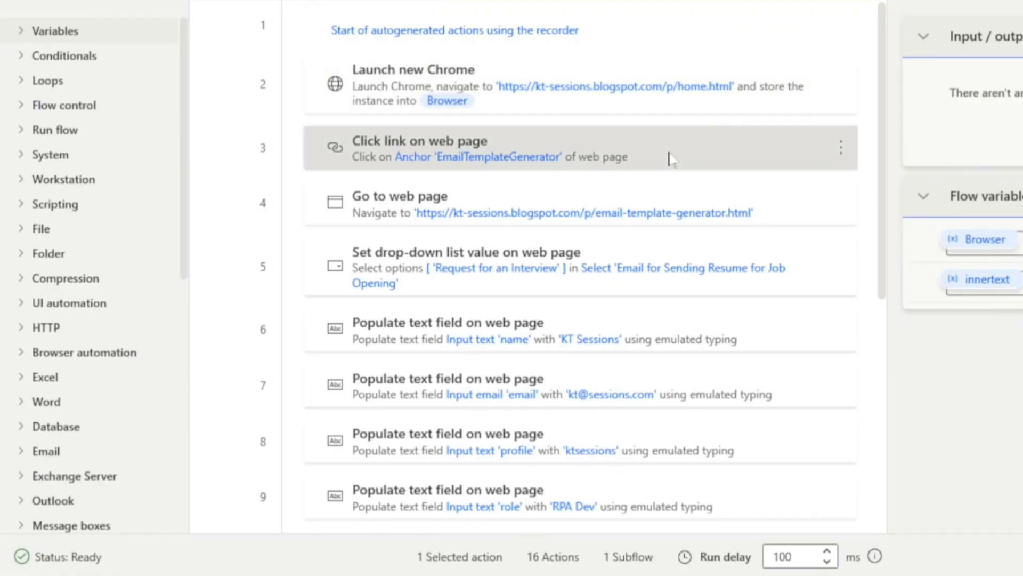
double_click(670, 159)
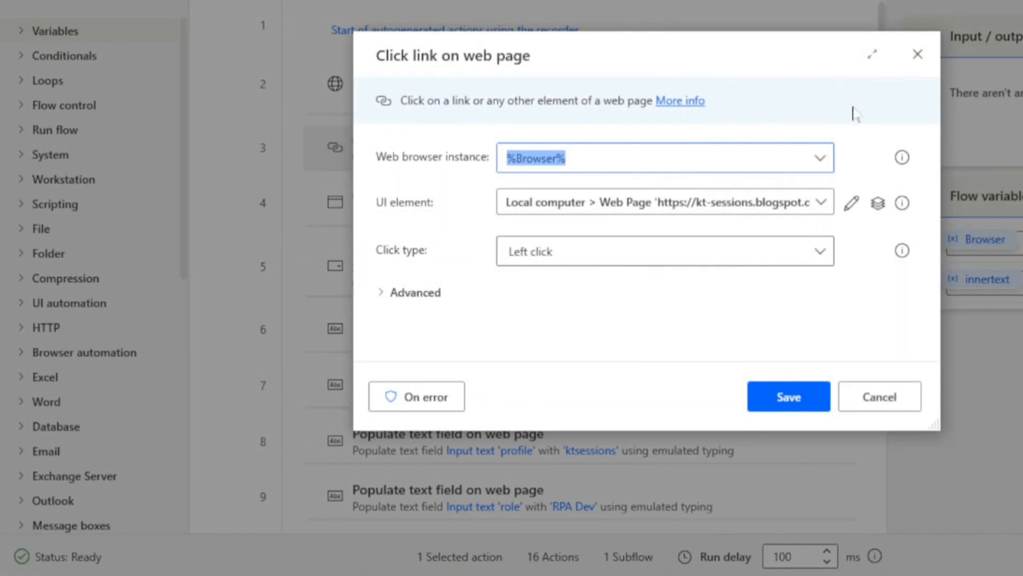
click(916, 55)
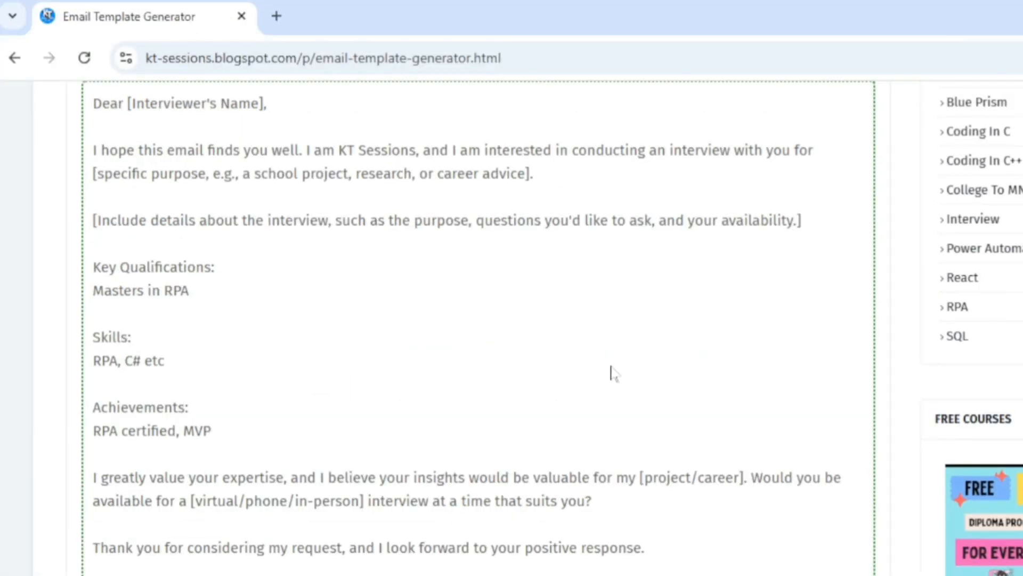
scroll(611, 373, up, 15)
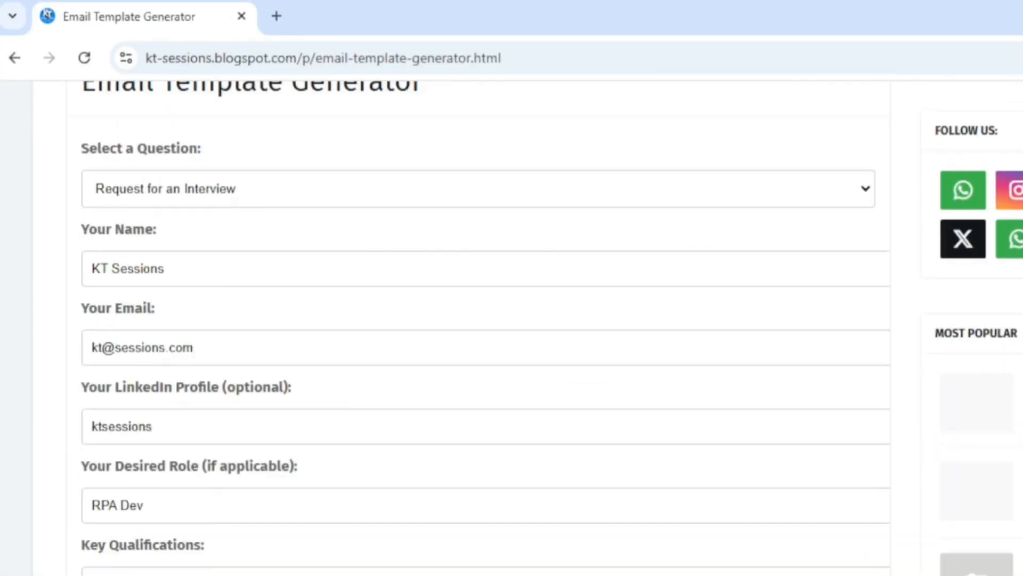
mouse_move(601, 130)
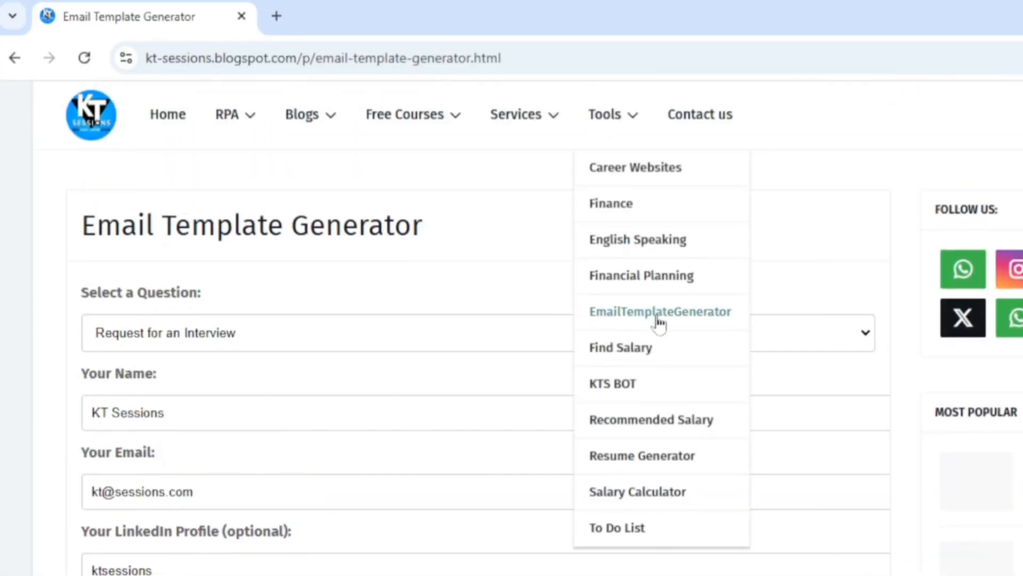
click(583, 571)
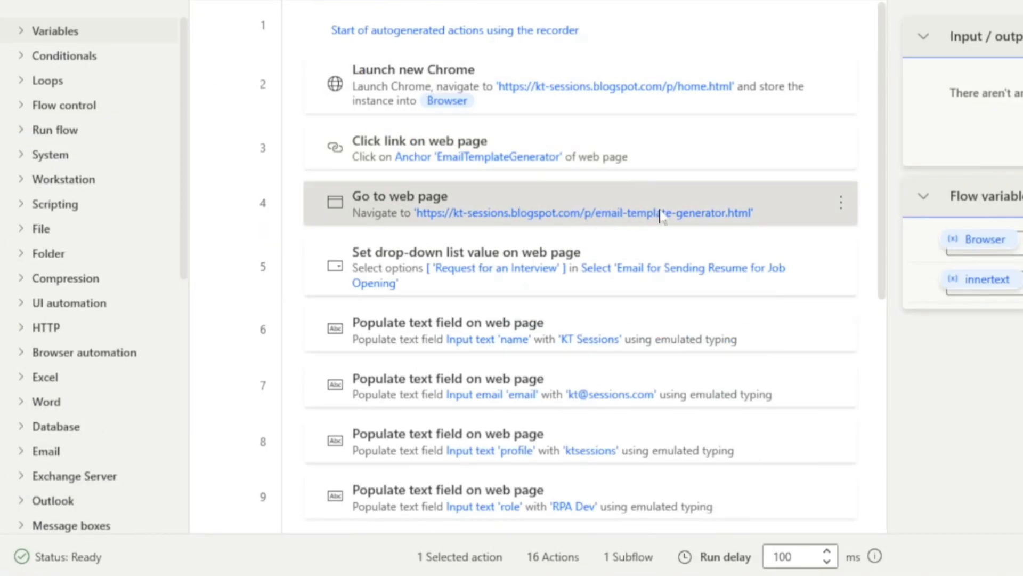
click(389, 277)
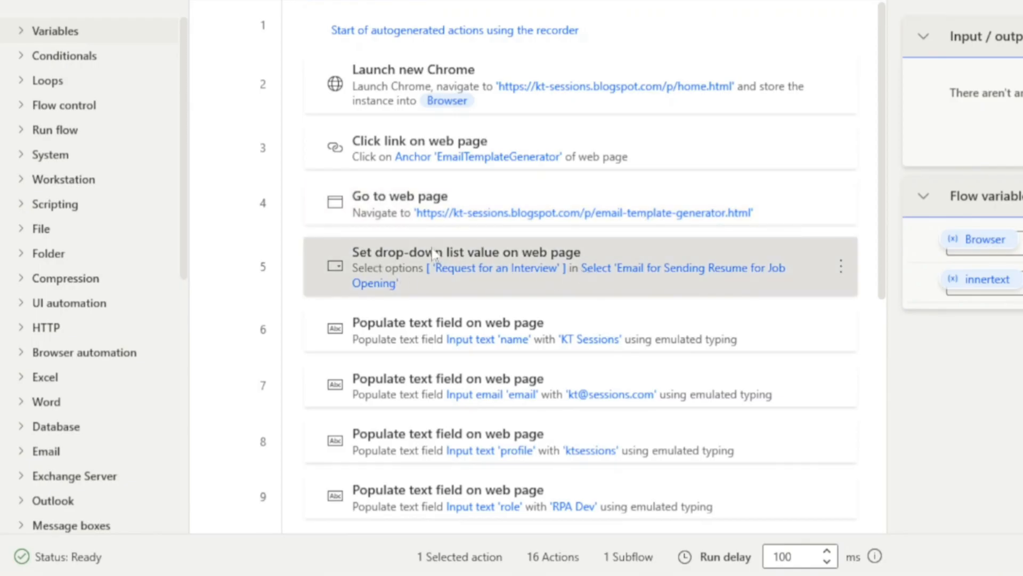
scroll(431, 317, down, 5)
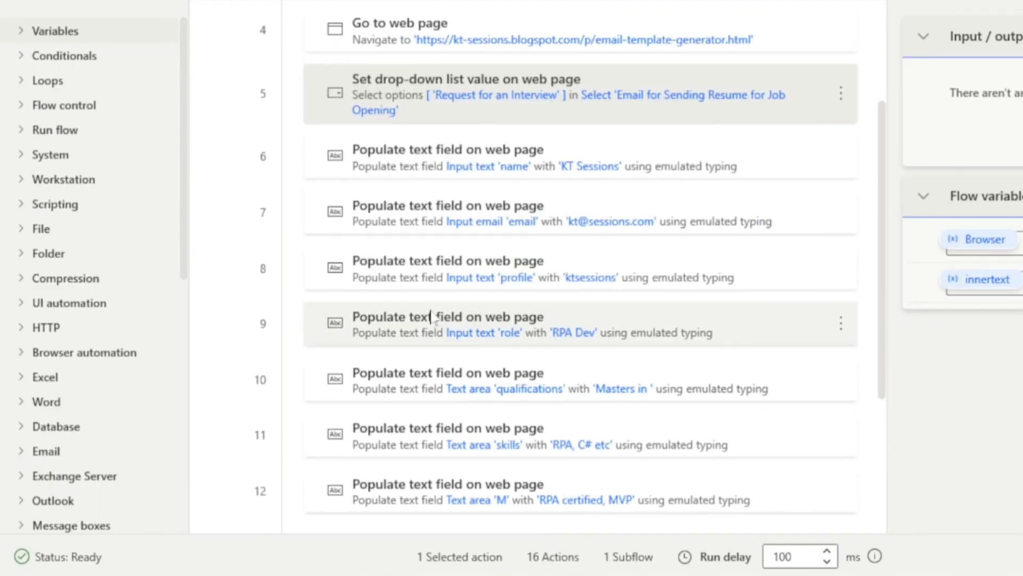
scroll(477, 160, up, 3)
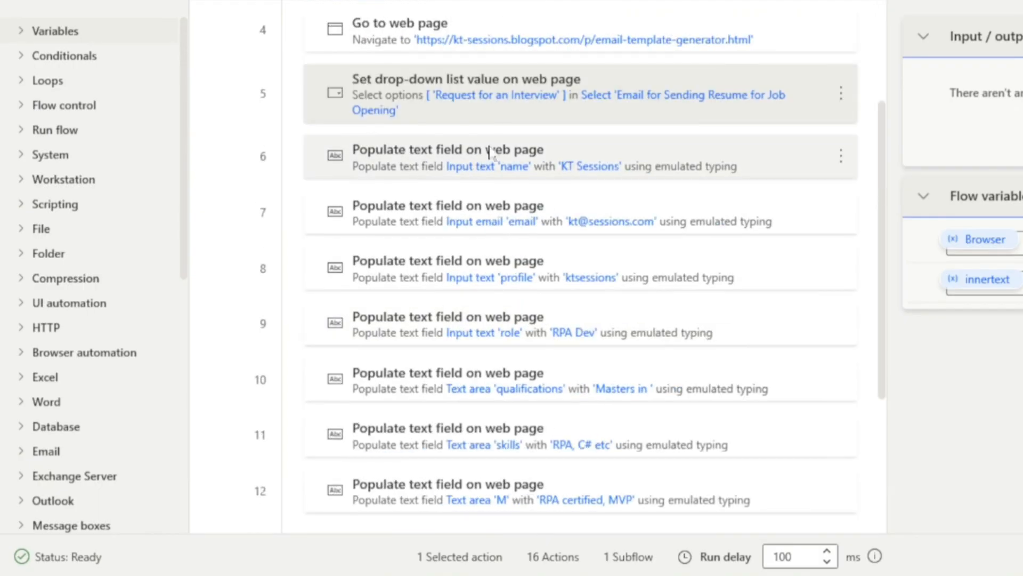
Delete the trailing Click UI element in window action on the Recorder list item from the flow.
click(600, 171)
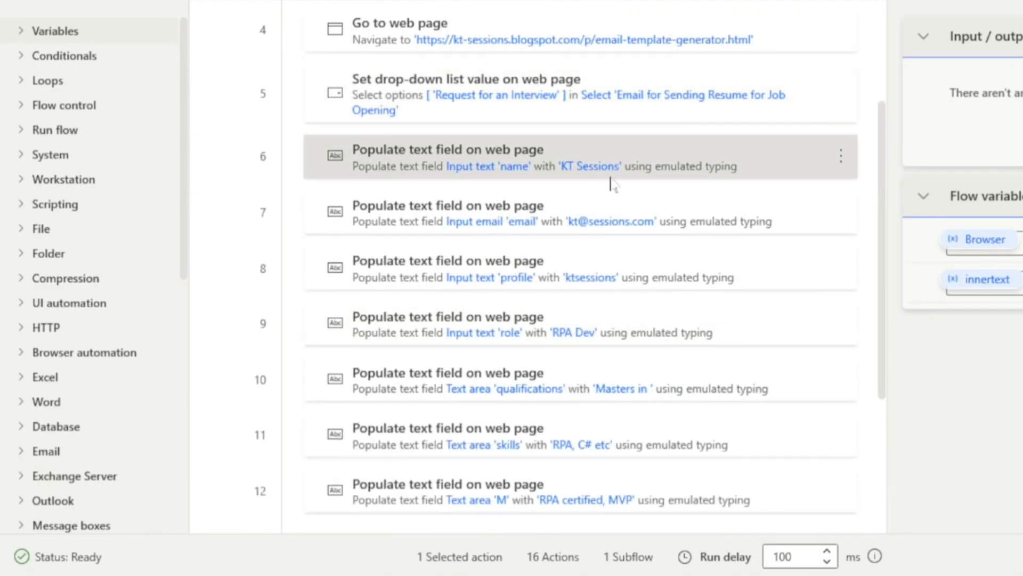
click(474, 279)
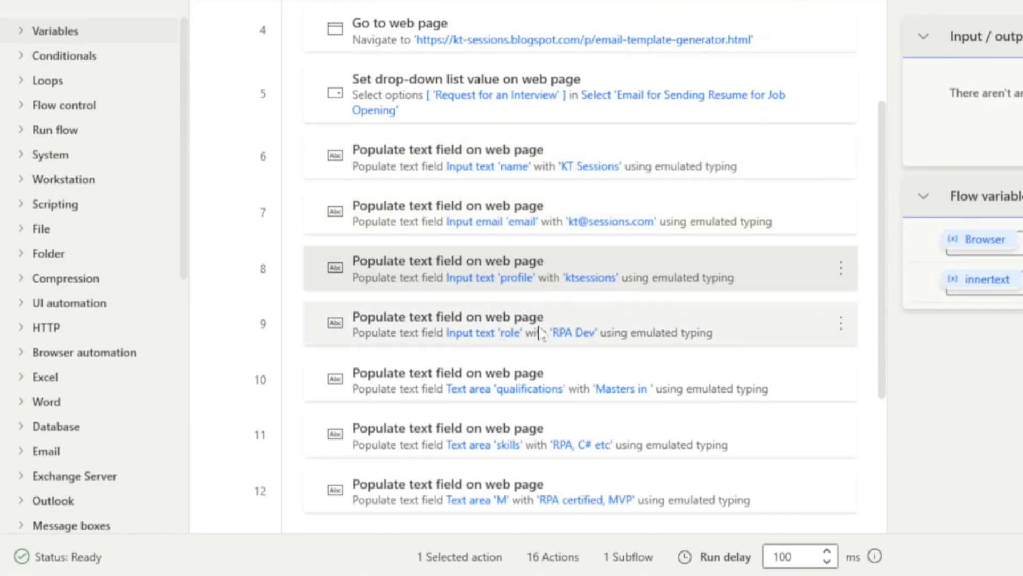
scroll(506, 330, down, 3)
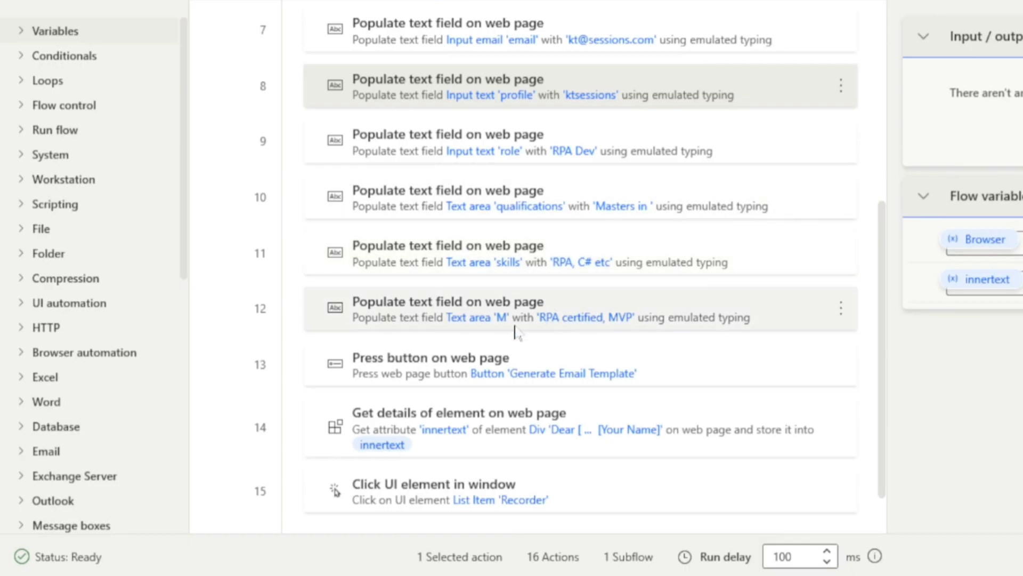
scroll(522, 330, down, 1)
click(407, 320)
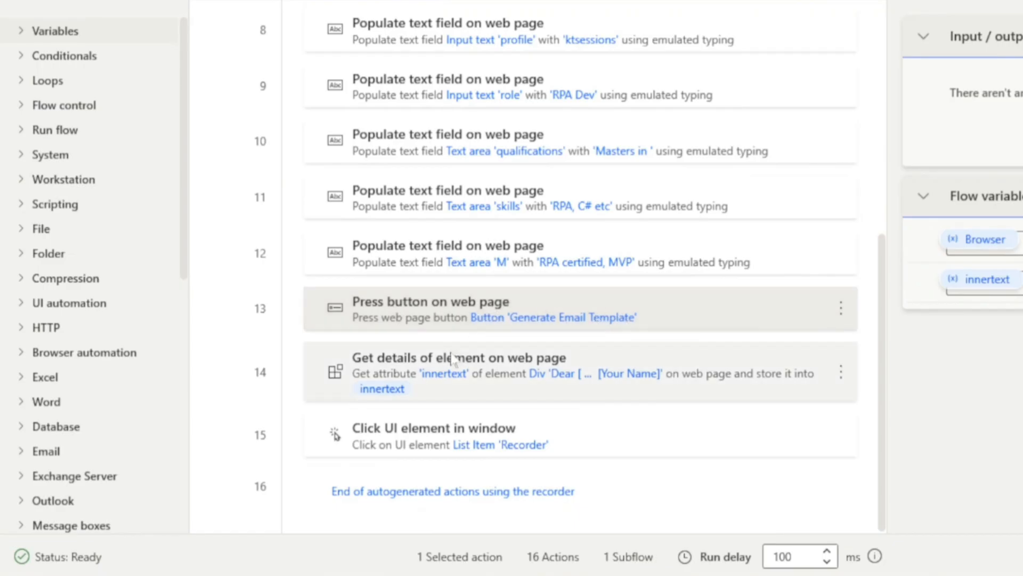
click(387, 375)
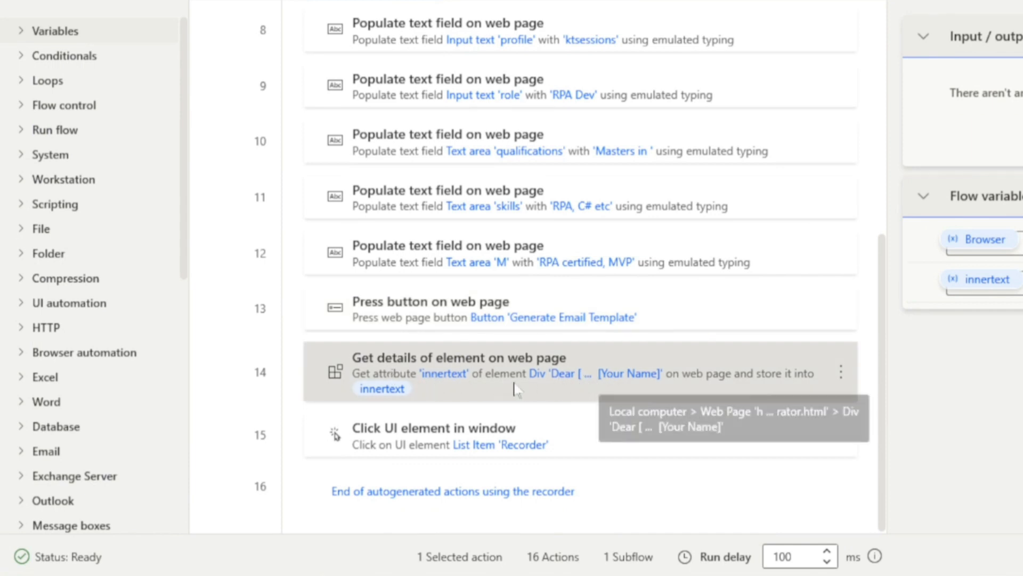
click(406, 436)
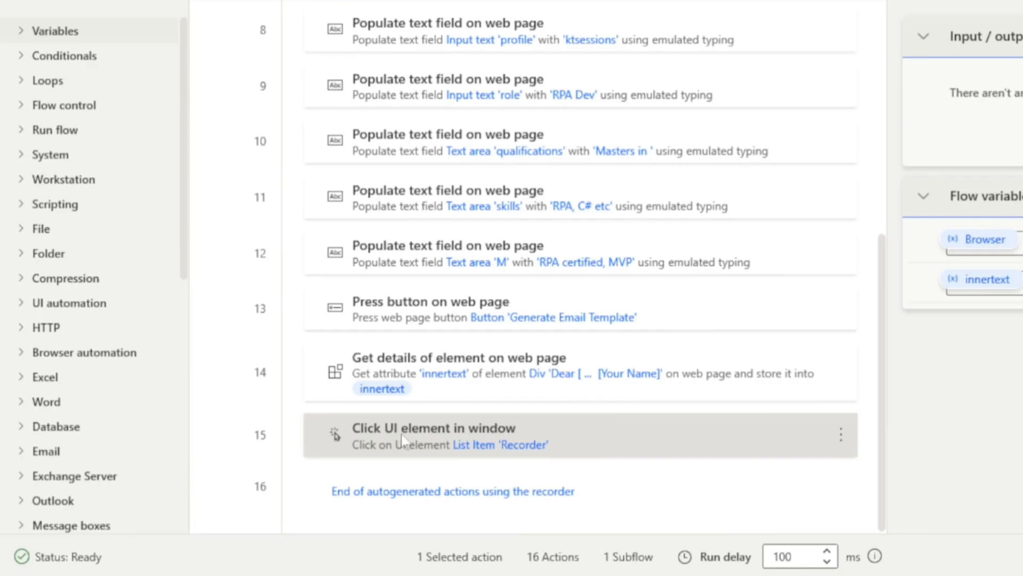
key(Delete)
Rename the Get details of element action's produced variable to emailTemplate and save the action.
double_click(402, 437)
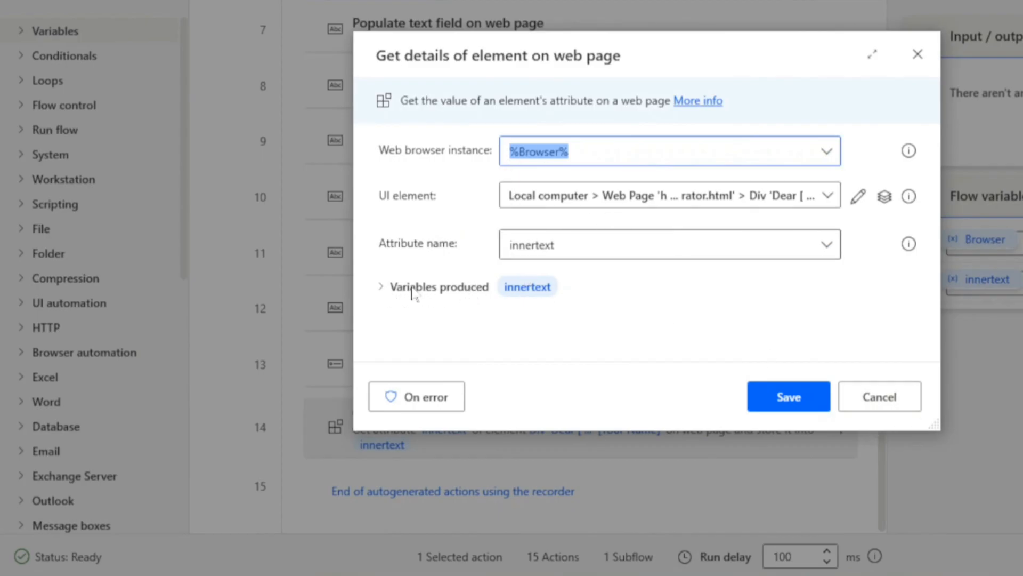
click(521, 294)
click(527, 292)
click(527, 292)
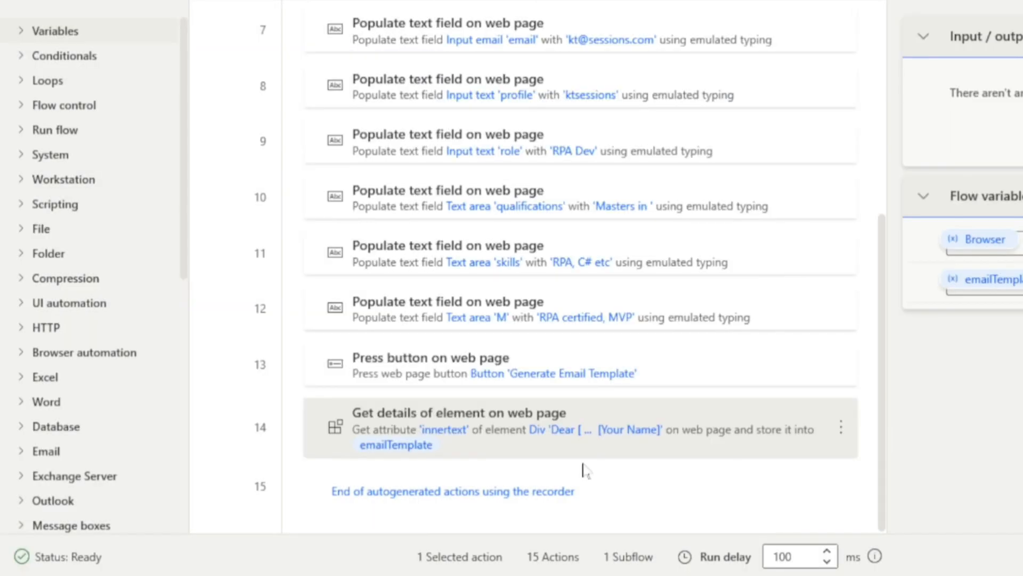
scroll(456, 464, up, 10)
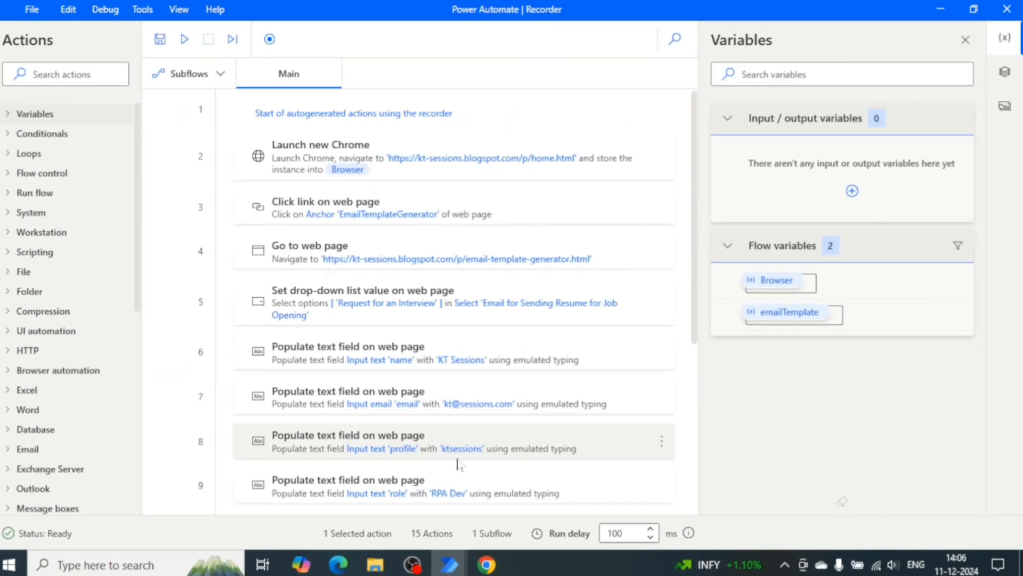
click(486, 564)
click(1006, 12)
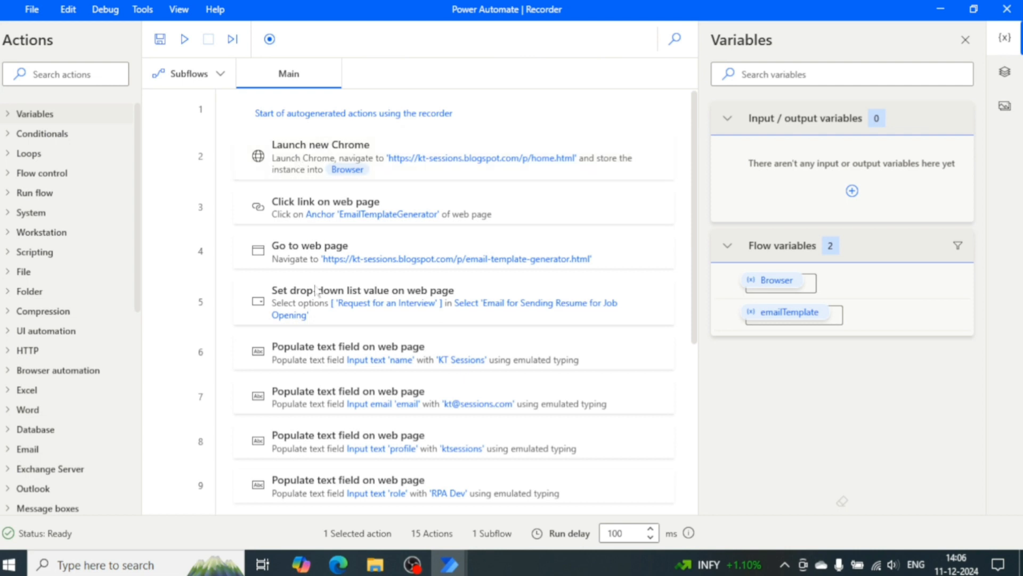
scroll(326, 457, down, 5)
scroll(326, 457, up, 5)
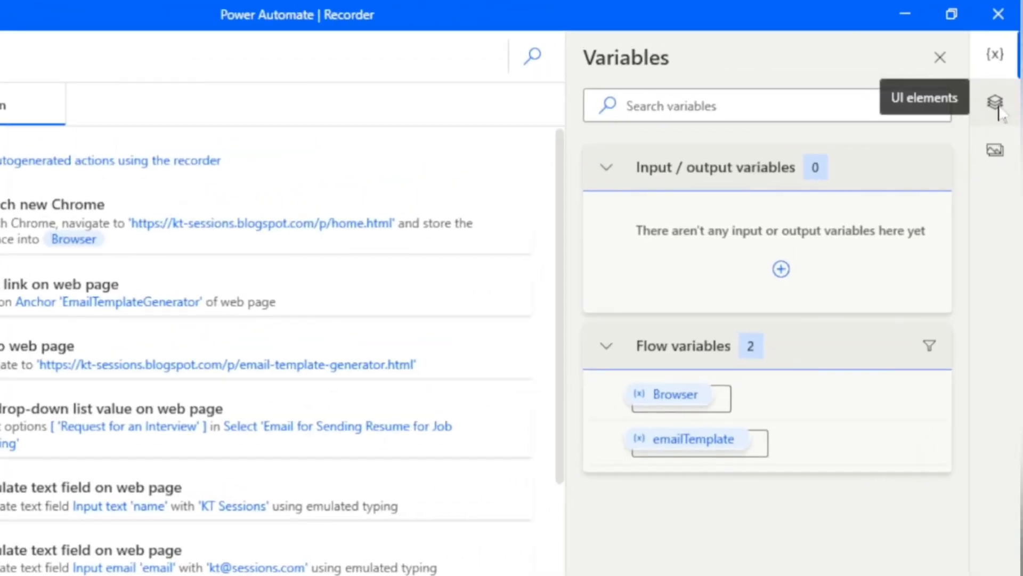
Browse the captured UI elements and preview the screenshots of the question dropdown and the name input.
click(1006, 77)
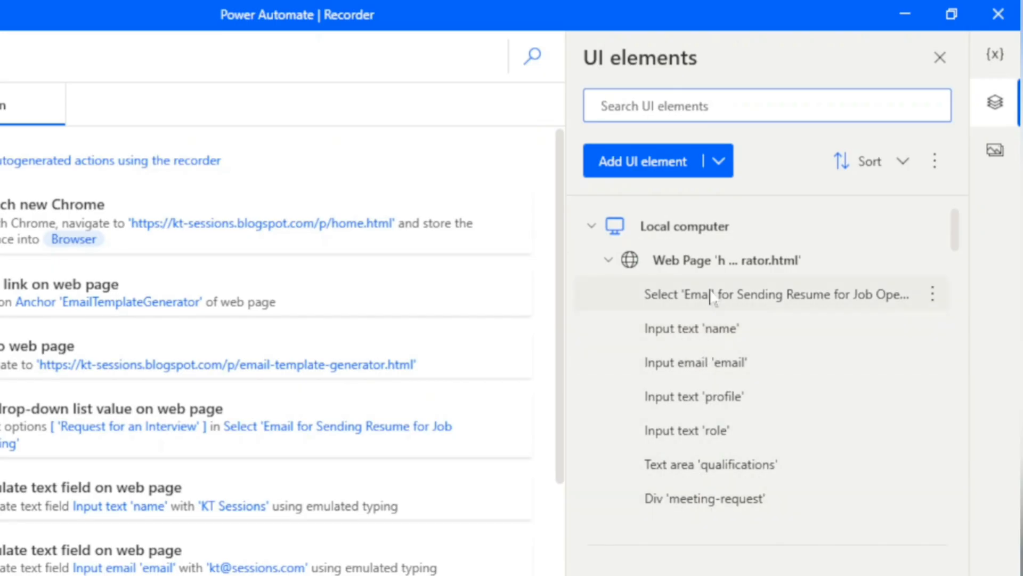
click(609, 261)
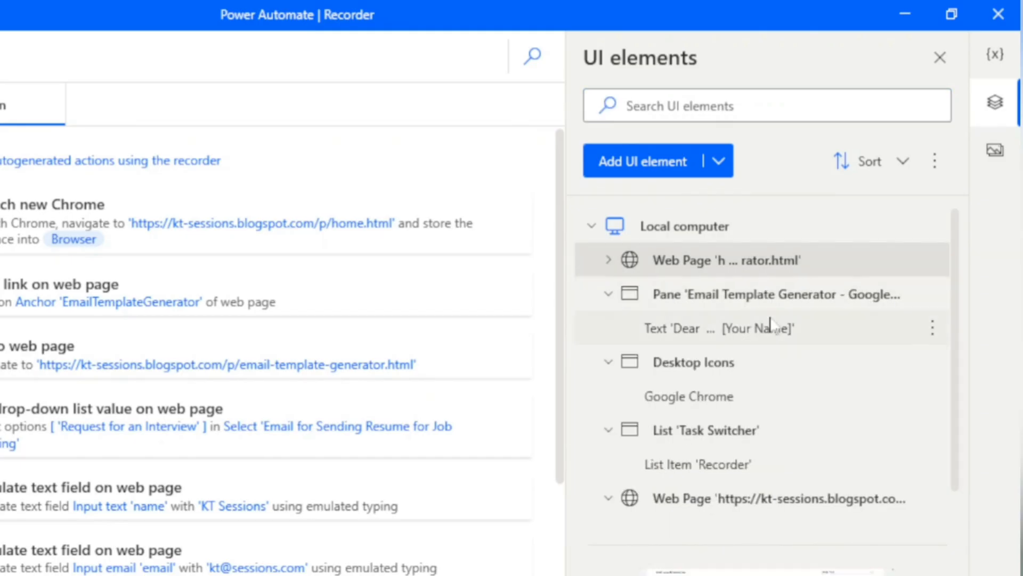
scroll(741, 453, down, 1)
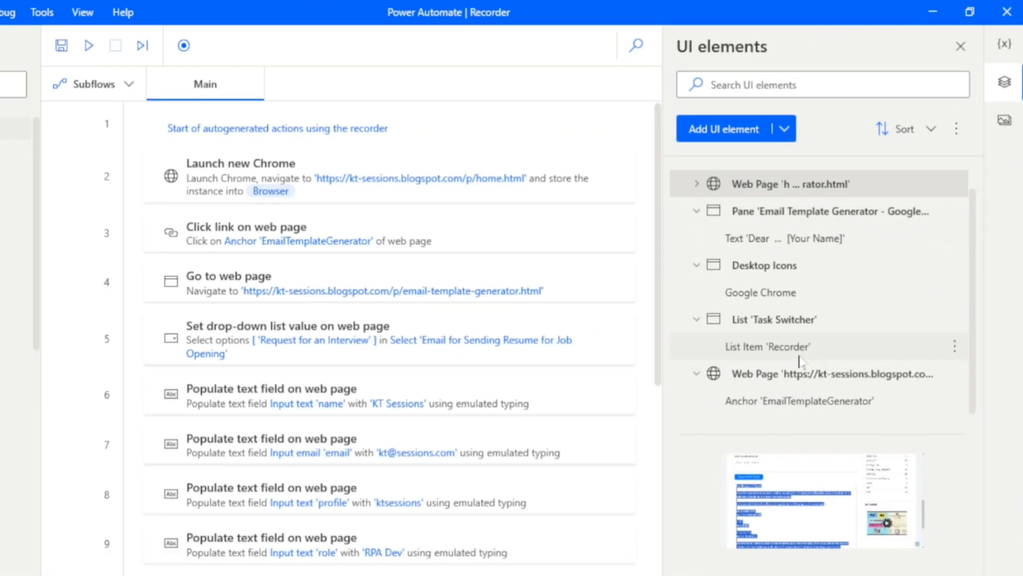
scroll(738, 453, up, 1)
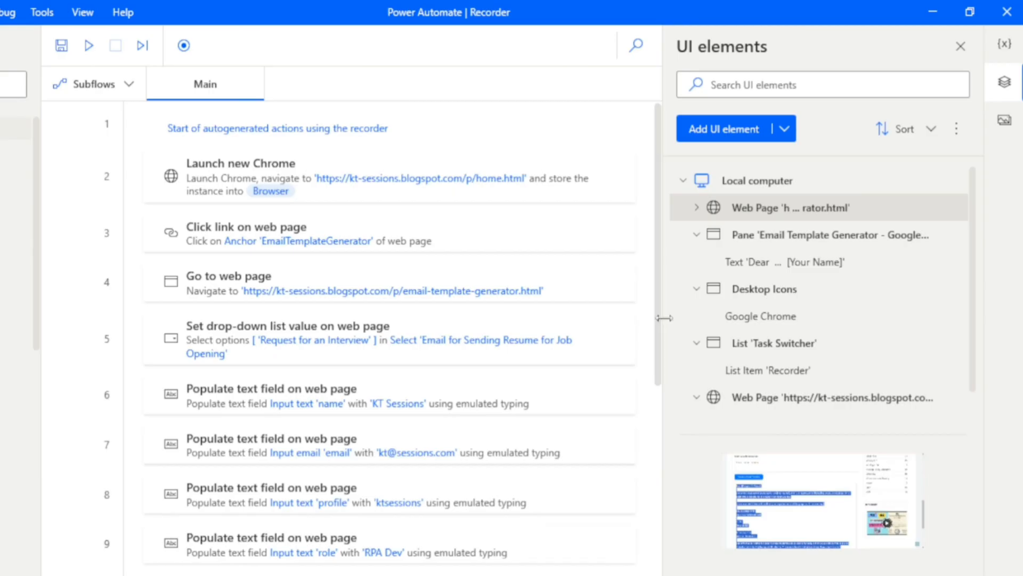
drag(664, 320, 570, 320)
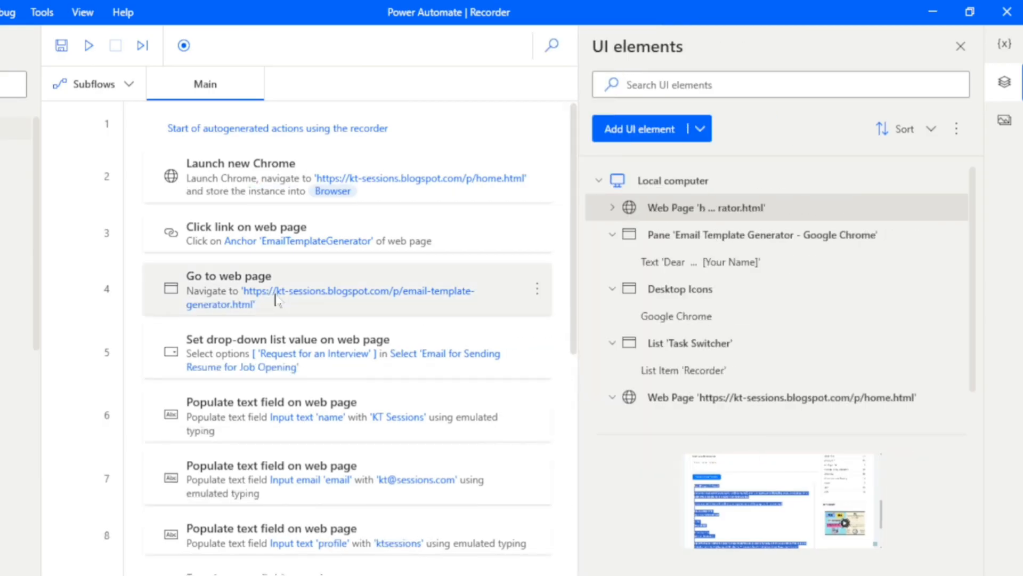
click(613, 210)
click(688, 241)
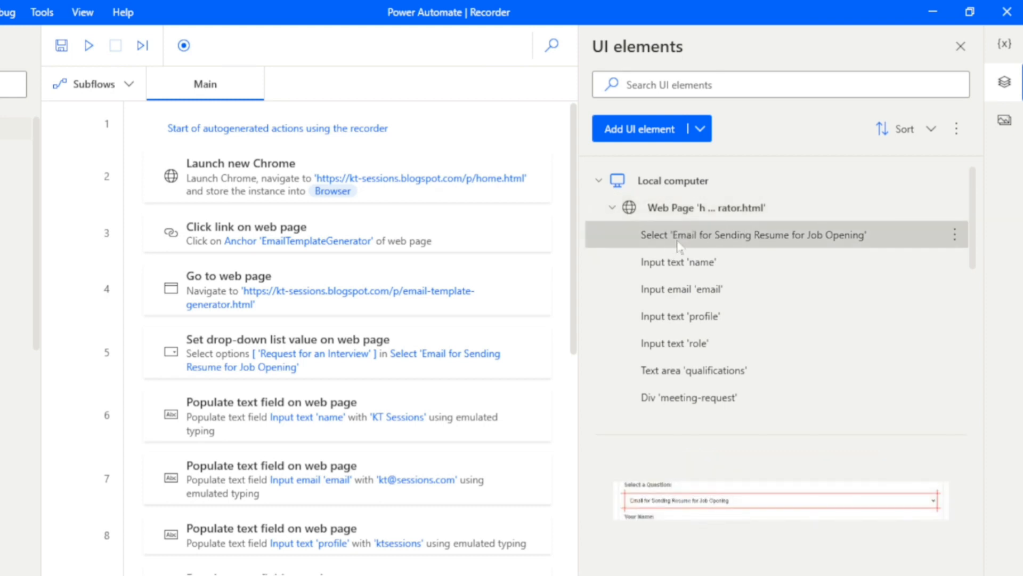
click(714, 501)
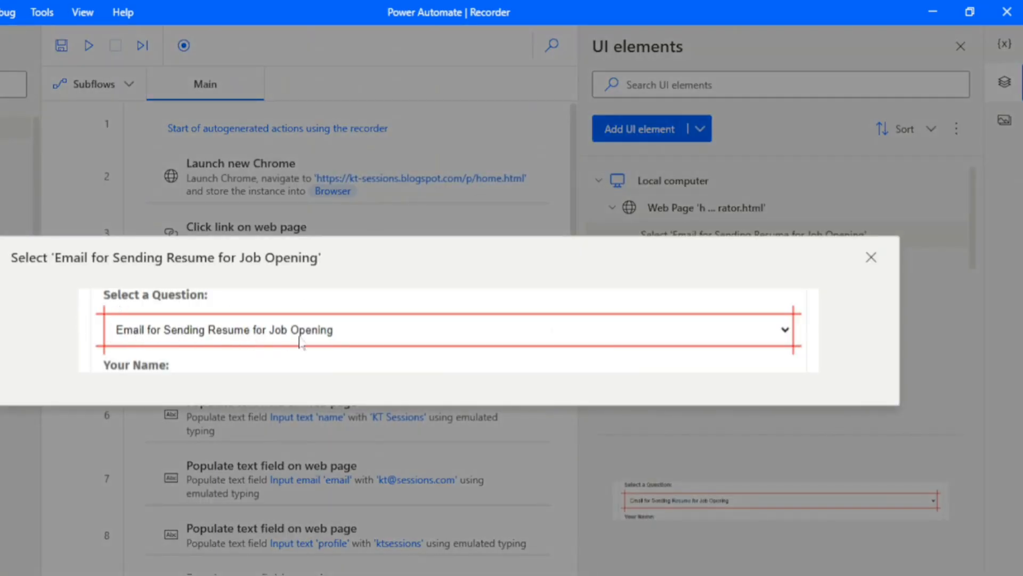
click(877, 258)
click(687, 266)
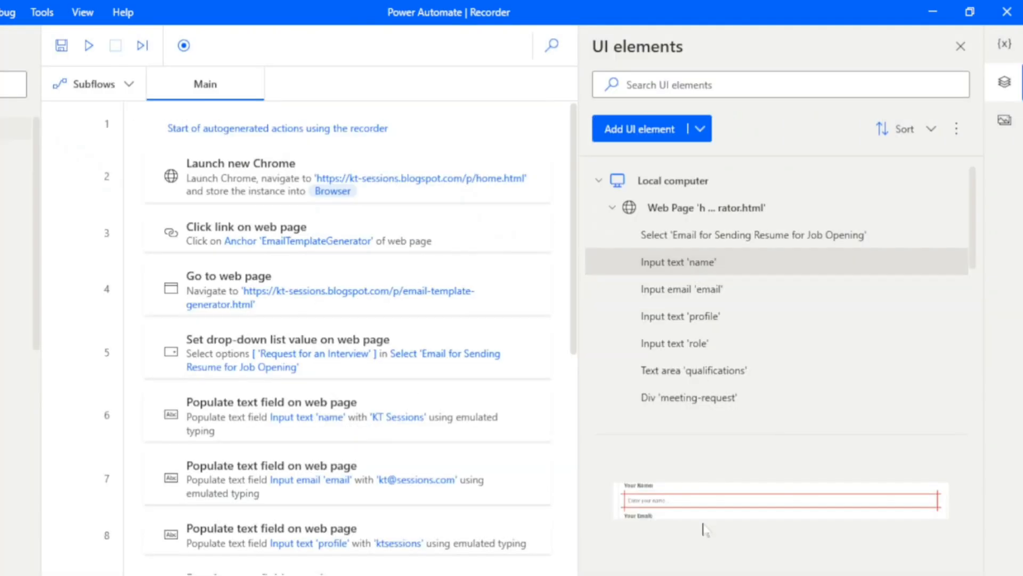
click(705, 503)
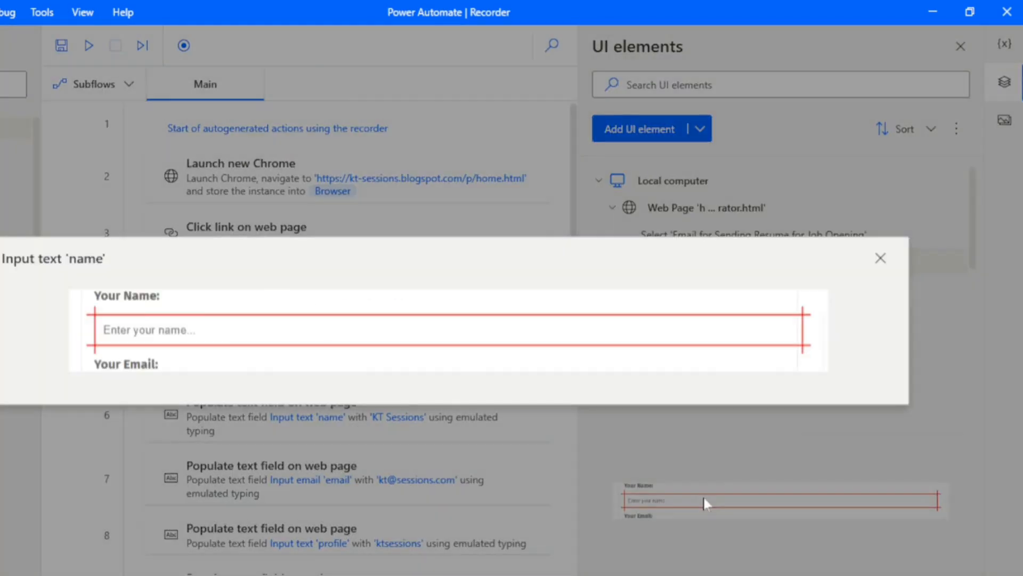
click(881, 259)
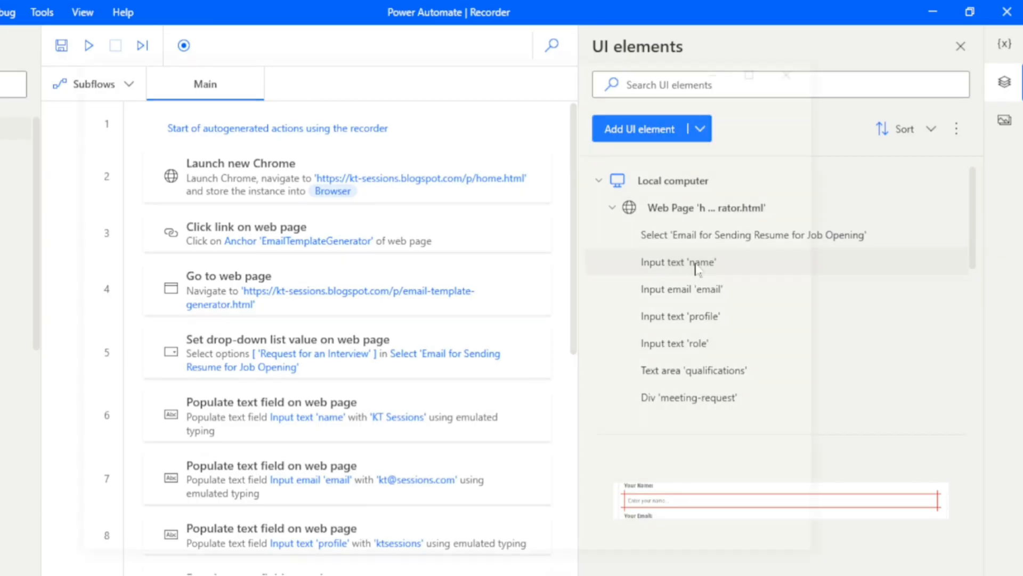
Inspect the selector elements and attributes of the Input text 'name' UI element, then cancel.
double_click(697, 263)
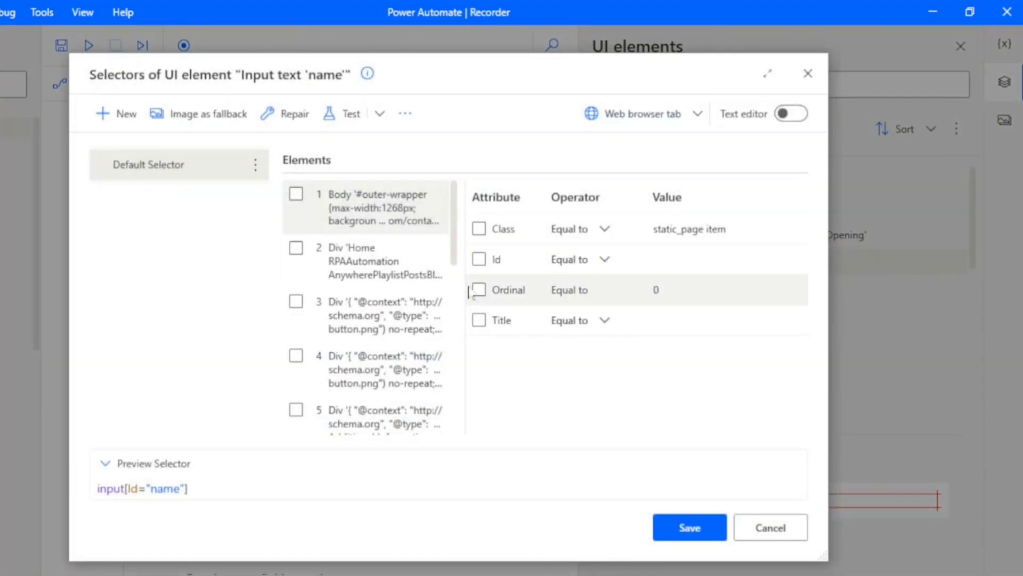
click(499, 265)
click(479, 259)
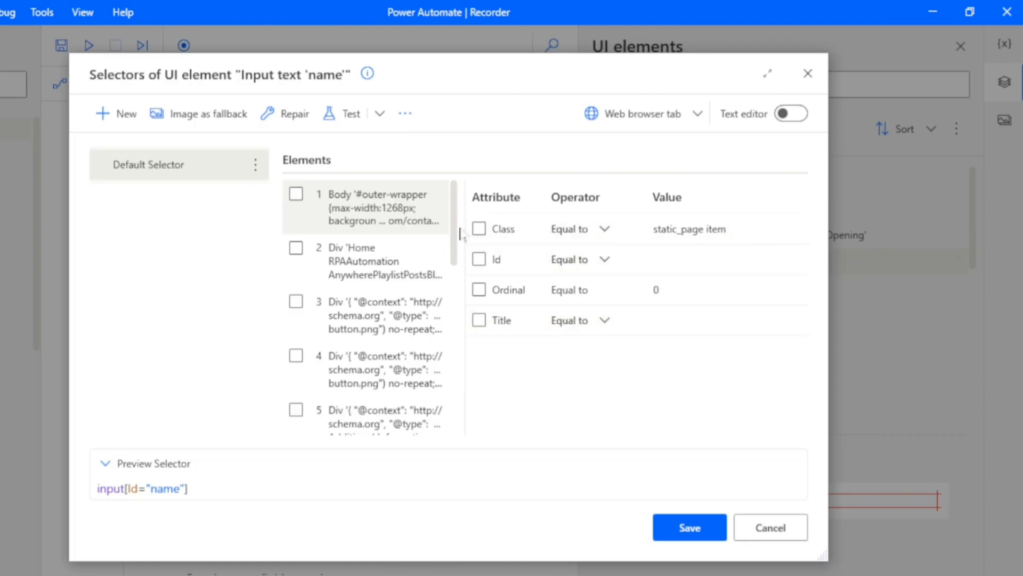
click(363, 246)
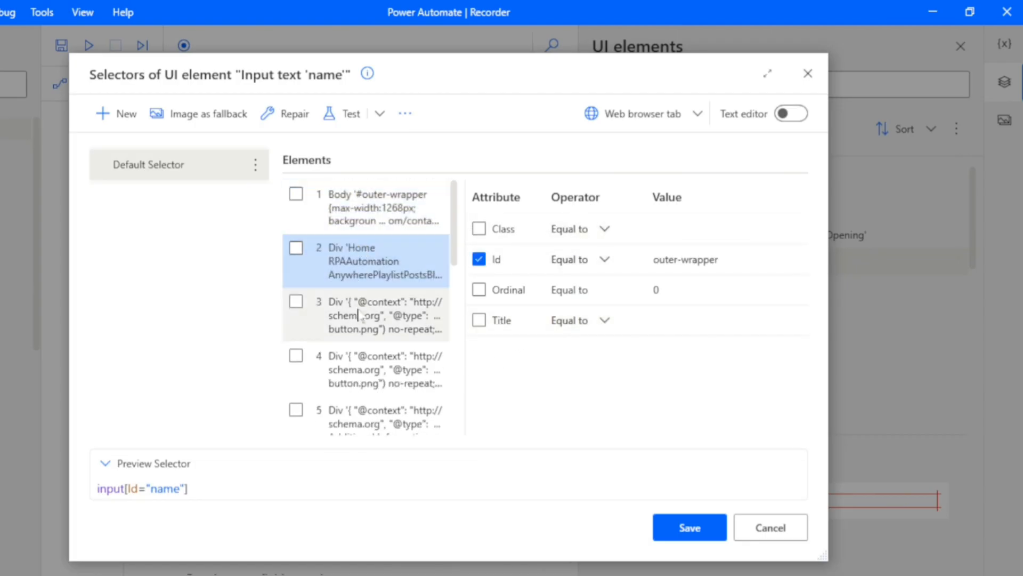
click(362, 293)
click(362, 373)
click(355, 423)
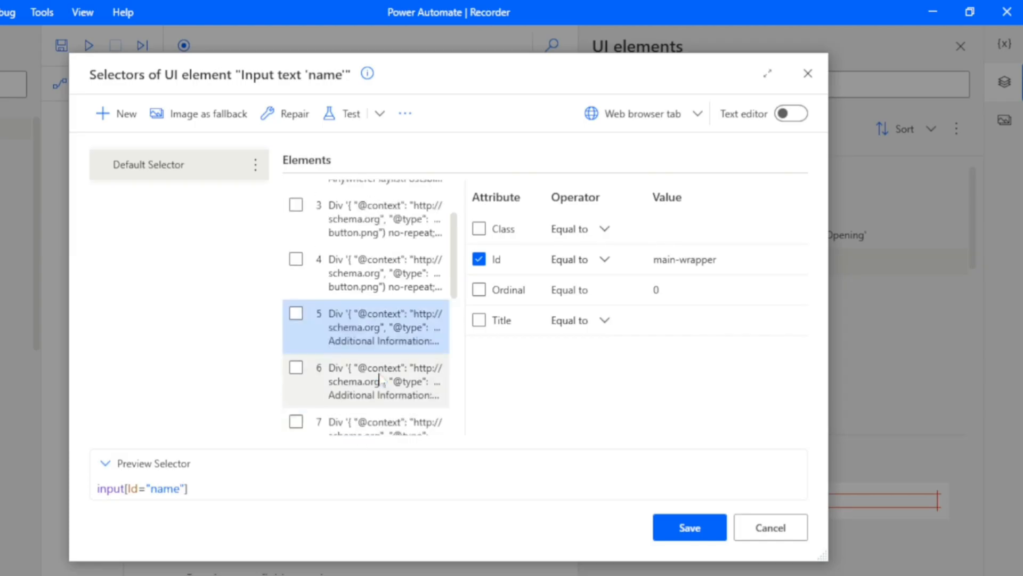
click(362, 380)
click(376, 344)
click(377, 346)
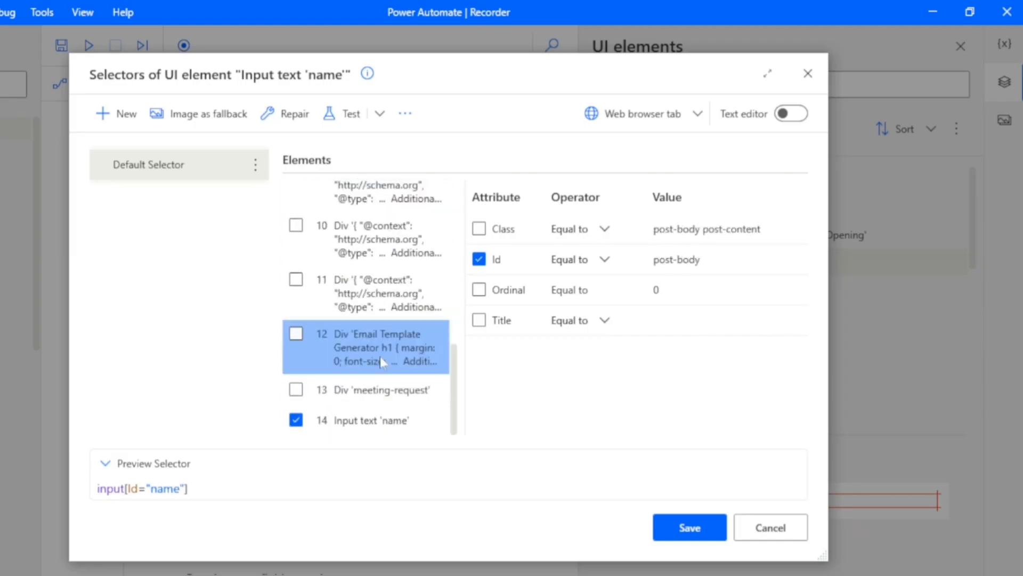
click(775, 534)
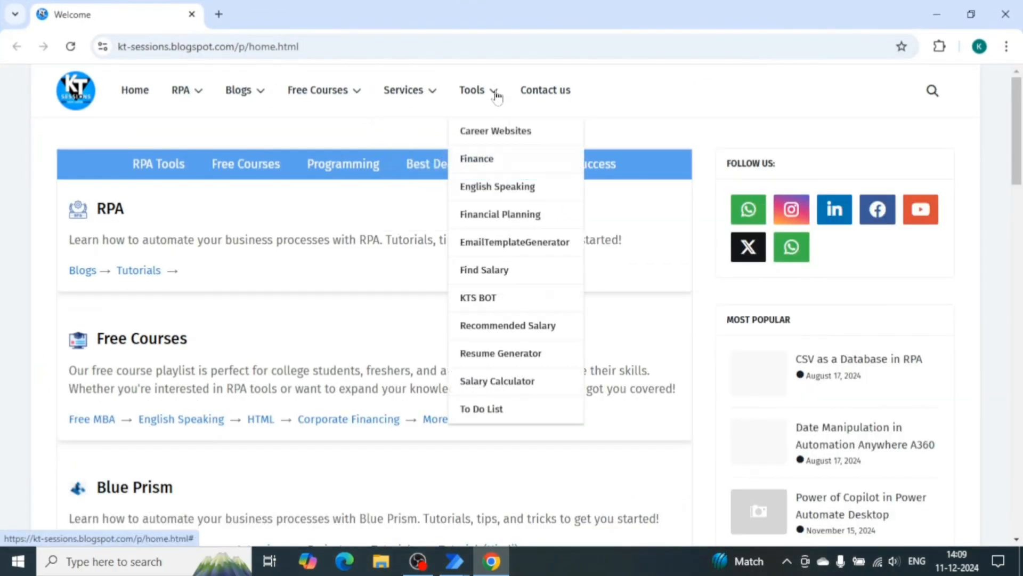
Scroll through the generated email on the Email Template Generator page in Chrome.
click(503, 241)
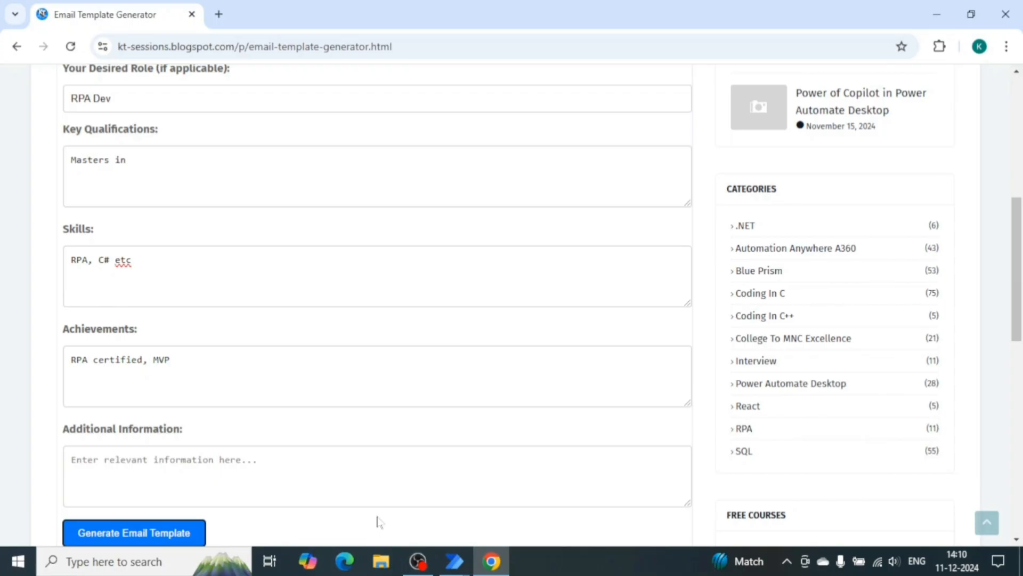
scroll(377, 521, down, 7)
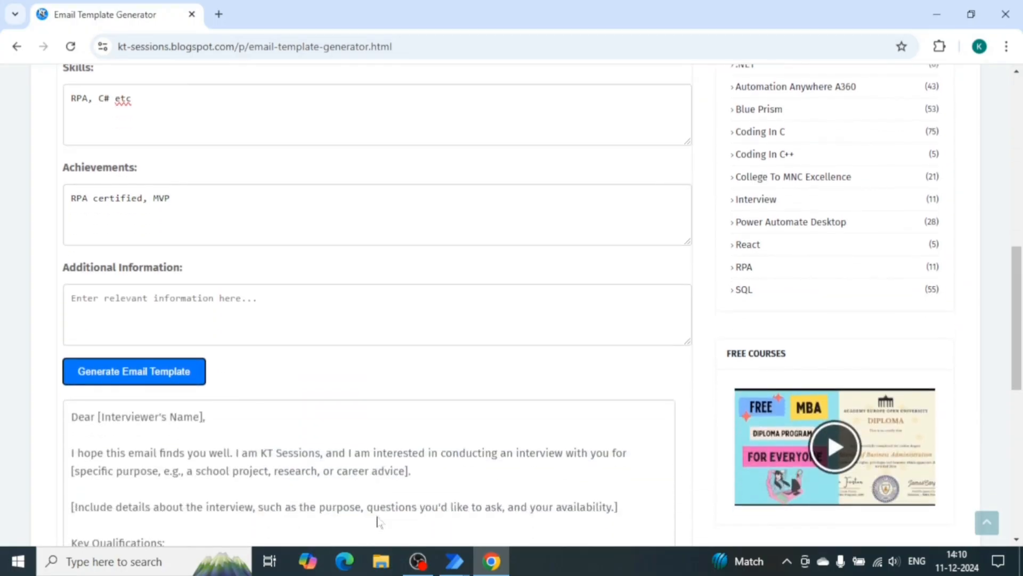
scroll(296, 347, down, 3)
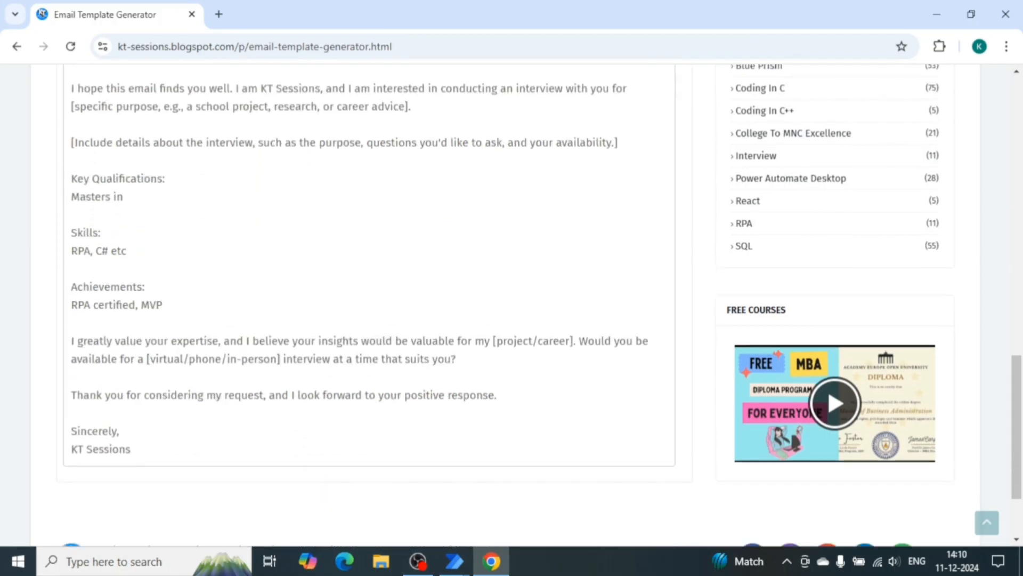
Open the emailTemplate variable's value and enlarge the viewer to read the extracted email text.
mouse_move(455, 561)
click(527, 497)
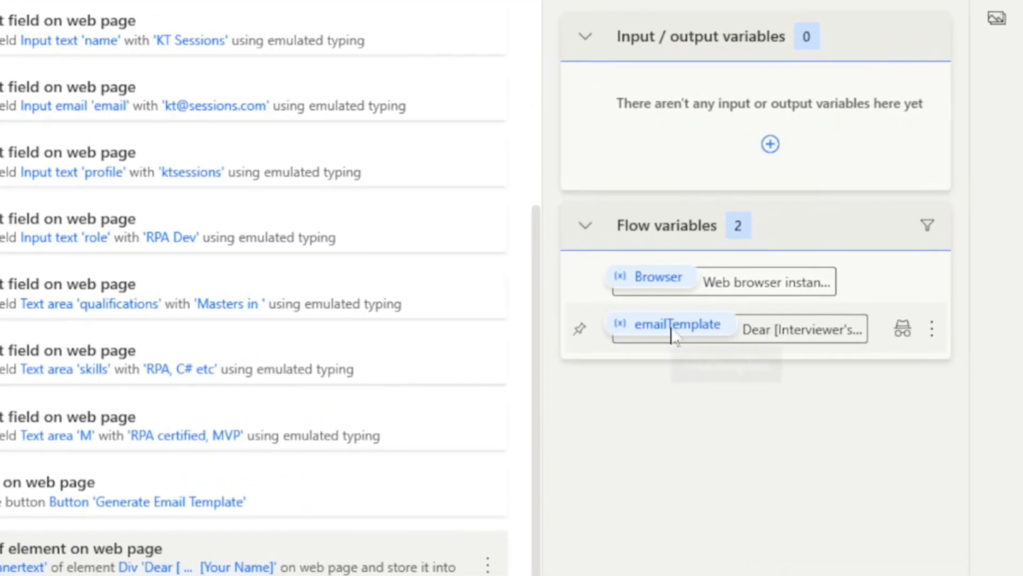
double_click(673, 326)
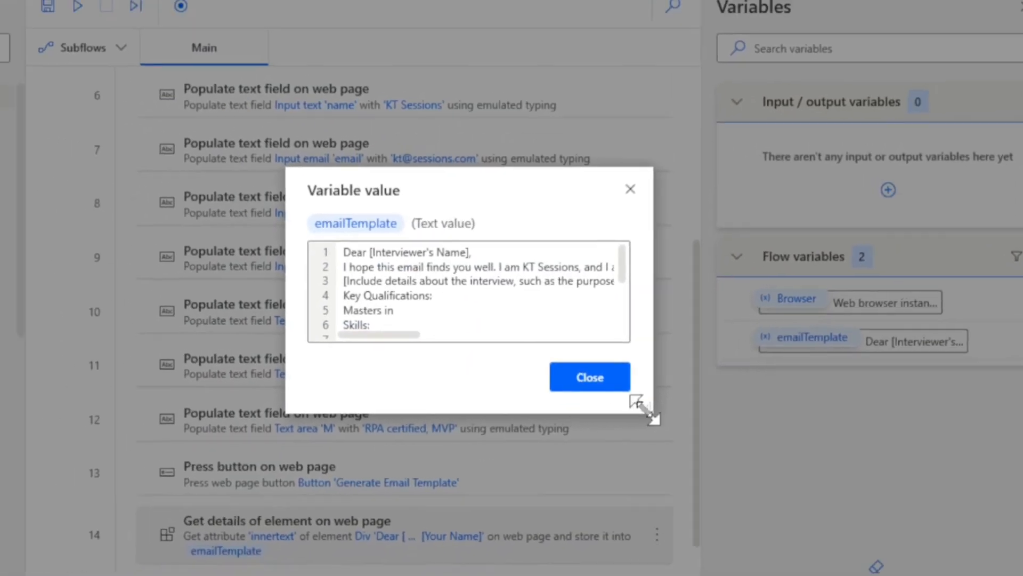
drag(640, 403, 980, 575)
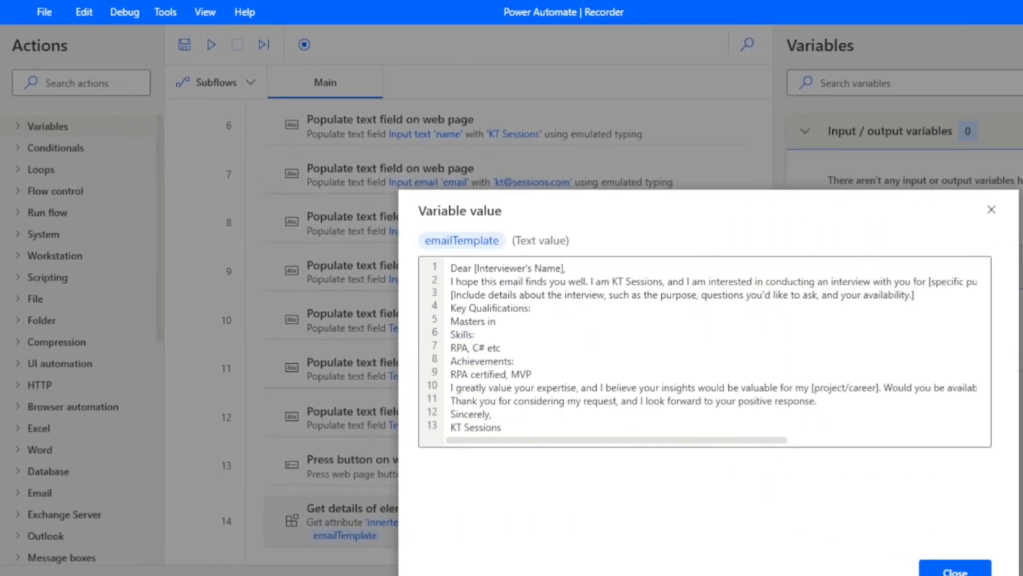
drag(679, 199, 359, 12)
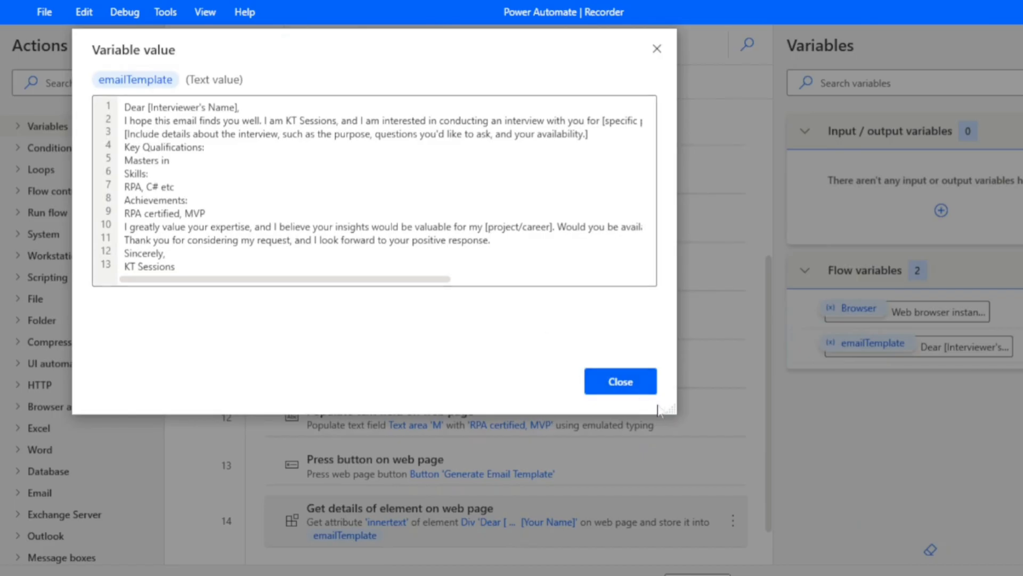
drag(671, 410, 989, 569)
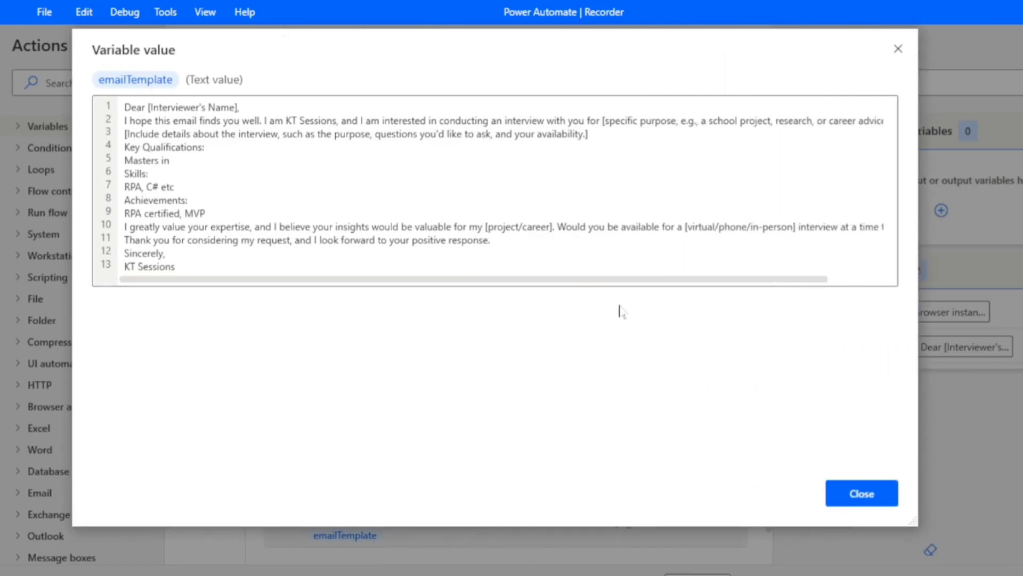
Compare the extracted emailTemplate text with the generated email in Chrome, then close the variable viewer.
drag(617, 283, 586, 283)
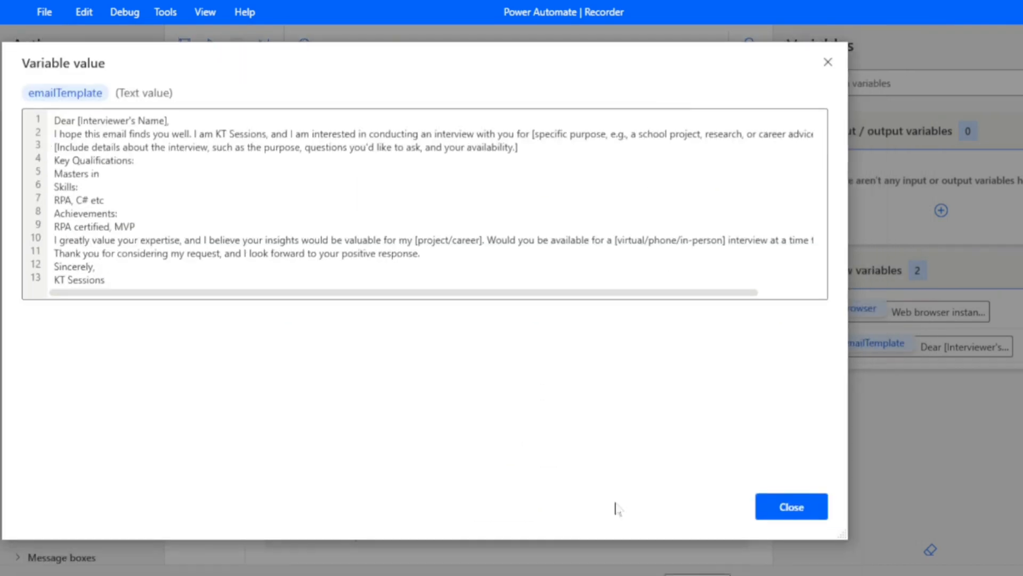
drag(873, 48, 881, 42)
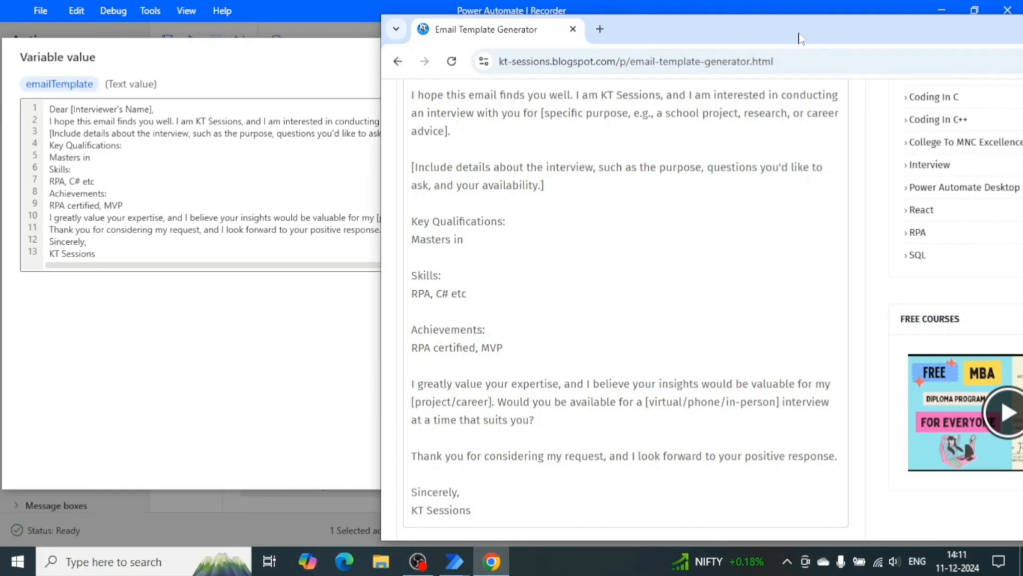
drag(946, 48, 880, 42)
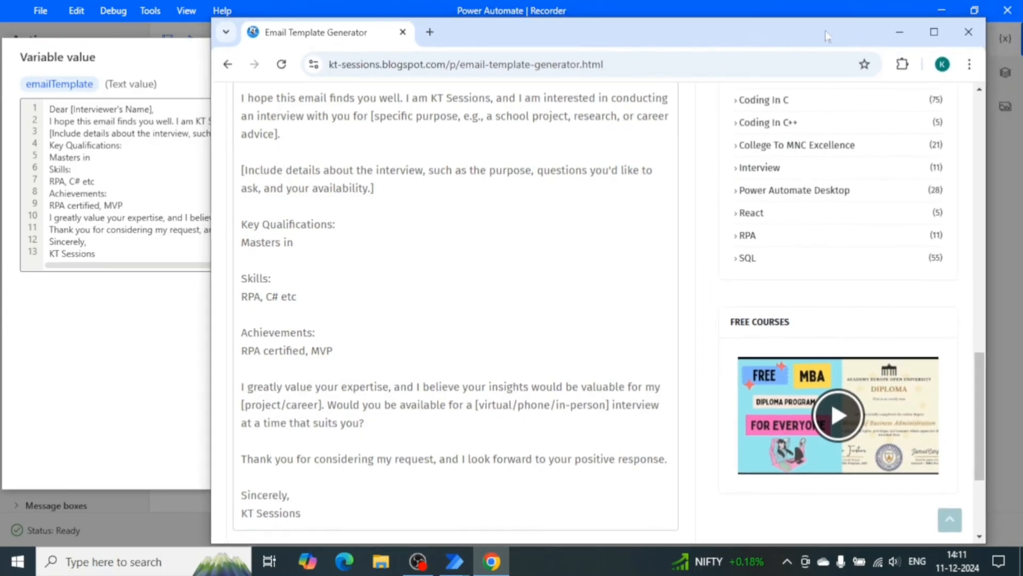
click(888, 36)
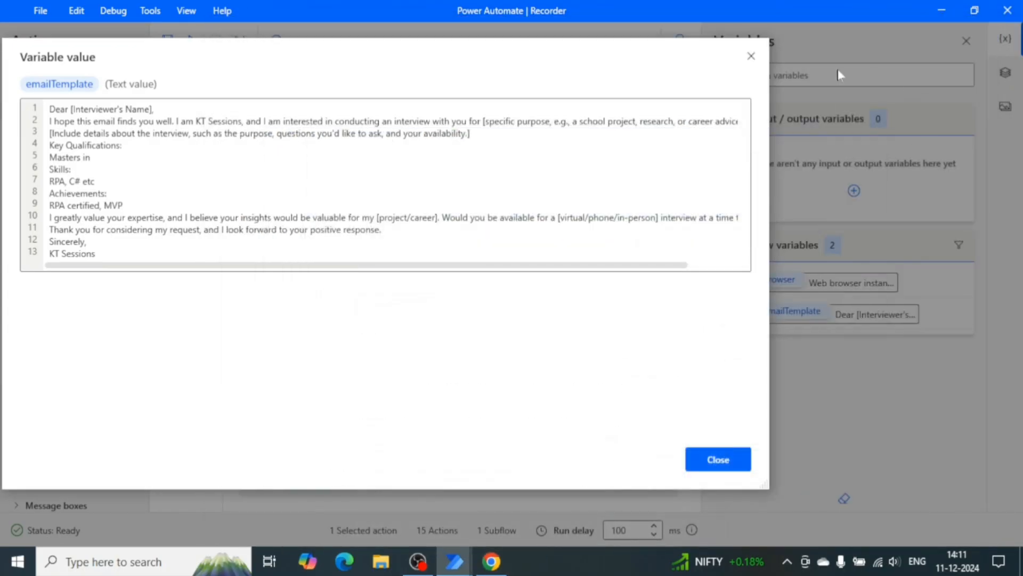
click(746, 55)
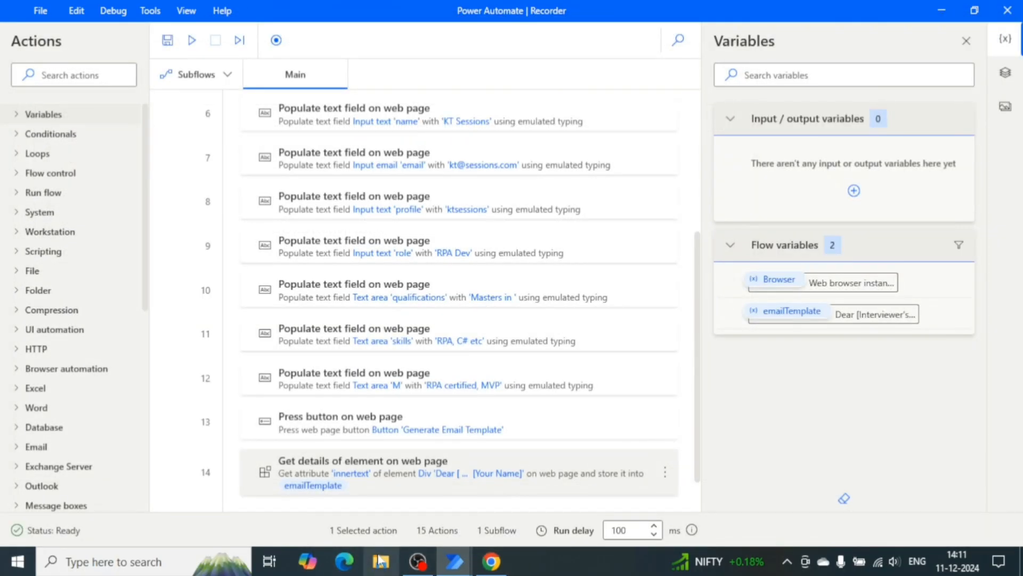
key(super+e)
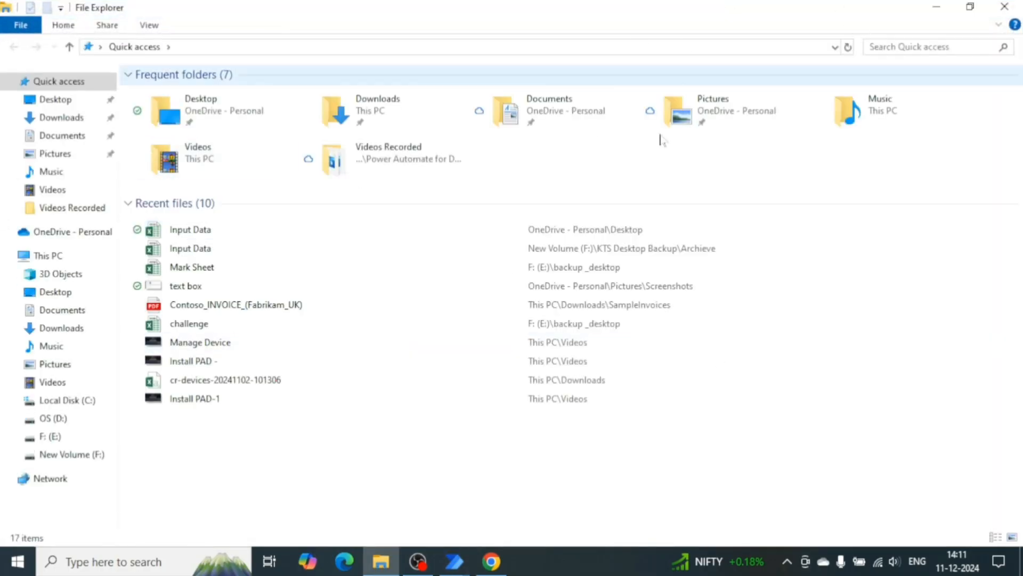
click(946, 7)
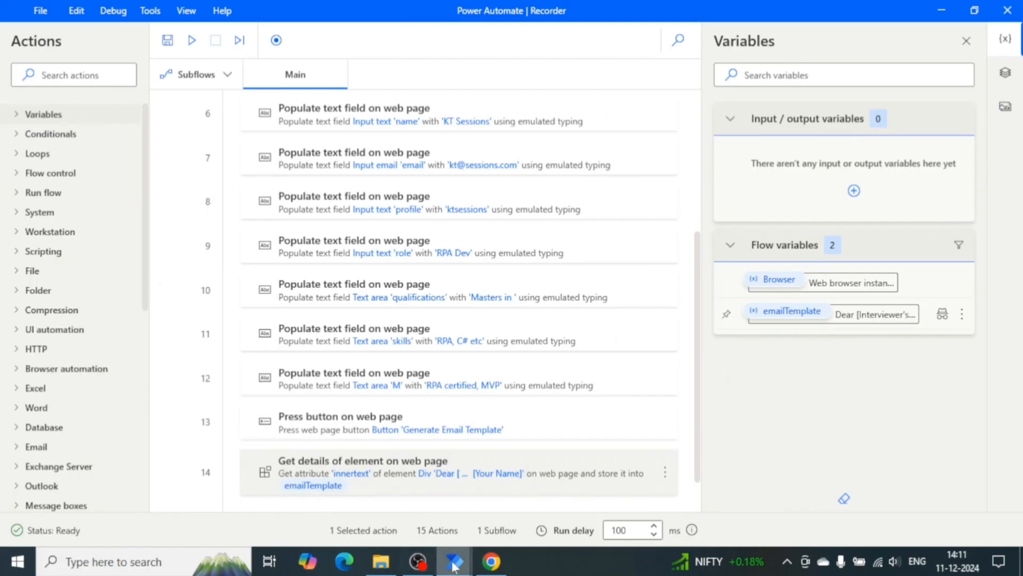
mouse_move(454, 561)
click(530, 510)
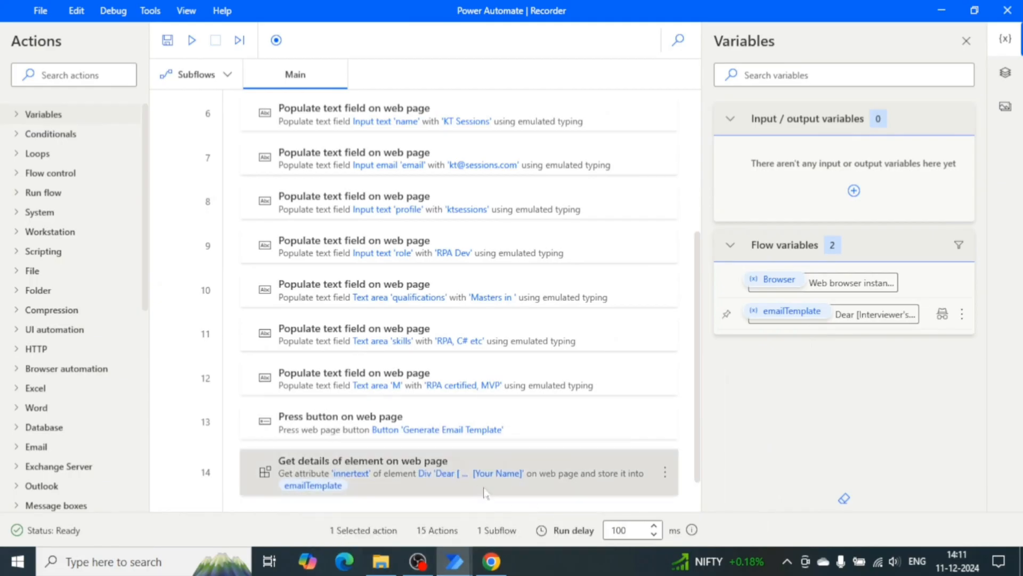
Widen the Actions pane and expand the UI automation action category.
scroll(564, 432, up, 3)
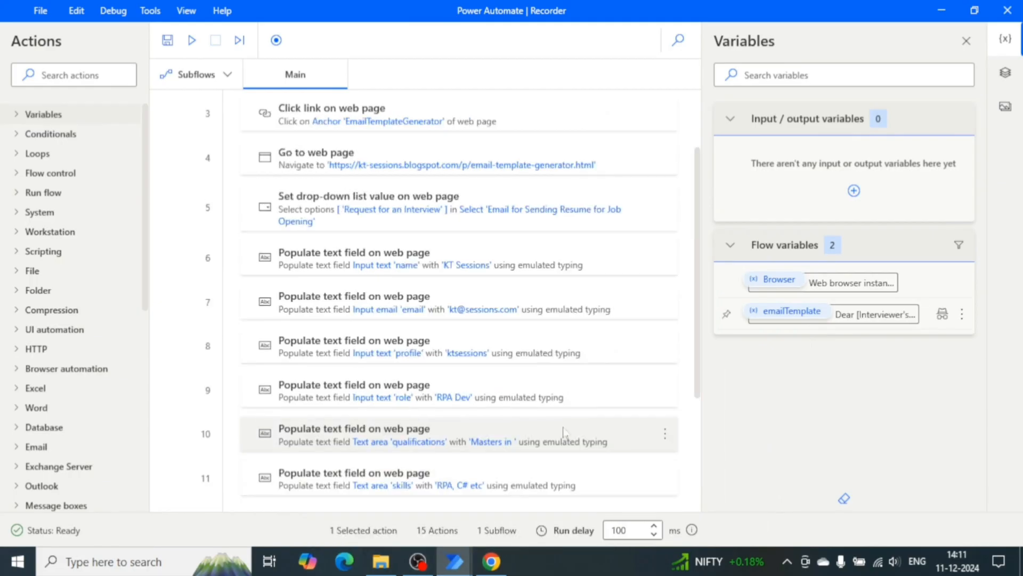
scroll(564, 432, up, 2)
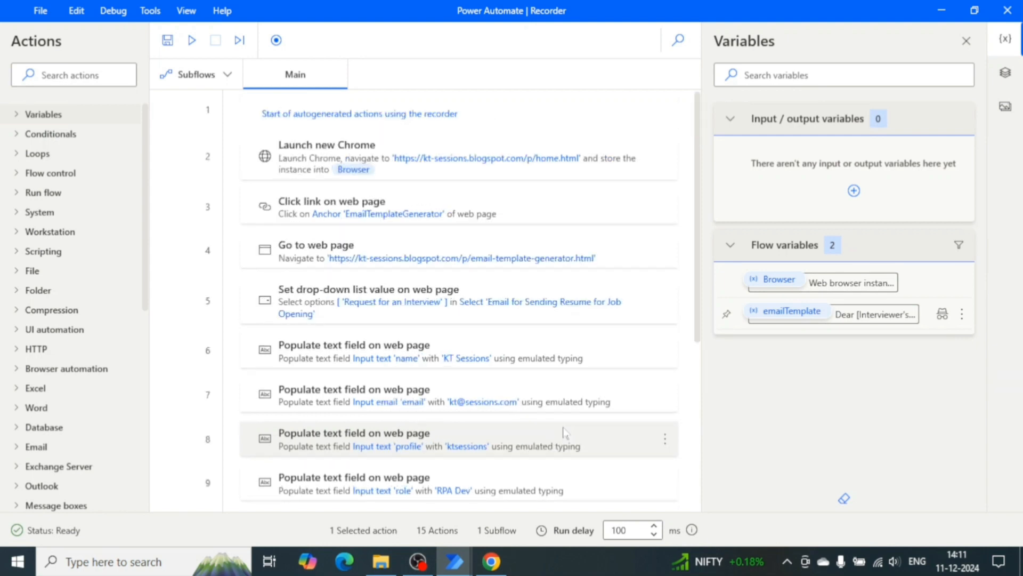
scroll(564, 432, down, 6)
scroll(564, 432, up, 3)
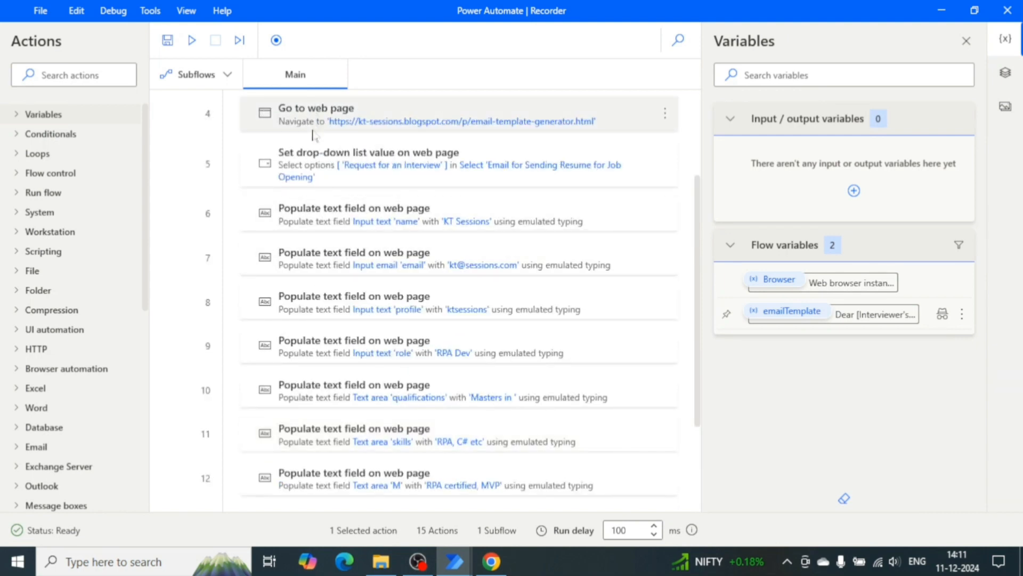
click(16, 330)
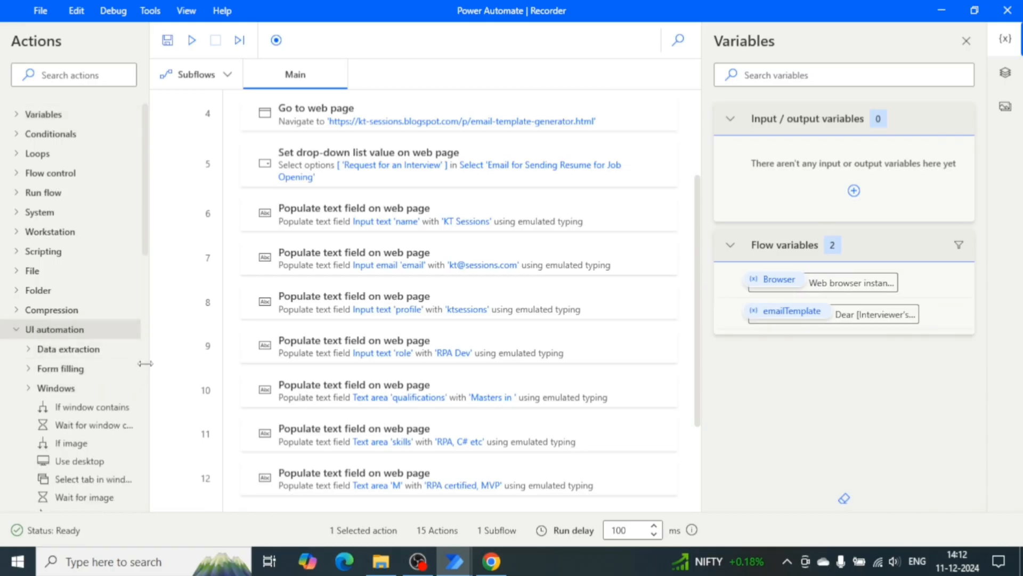
drag(145, 364, 230, 364)
scroll(146, 392, down, 2)
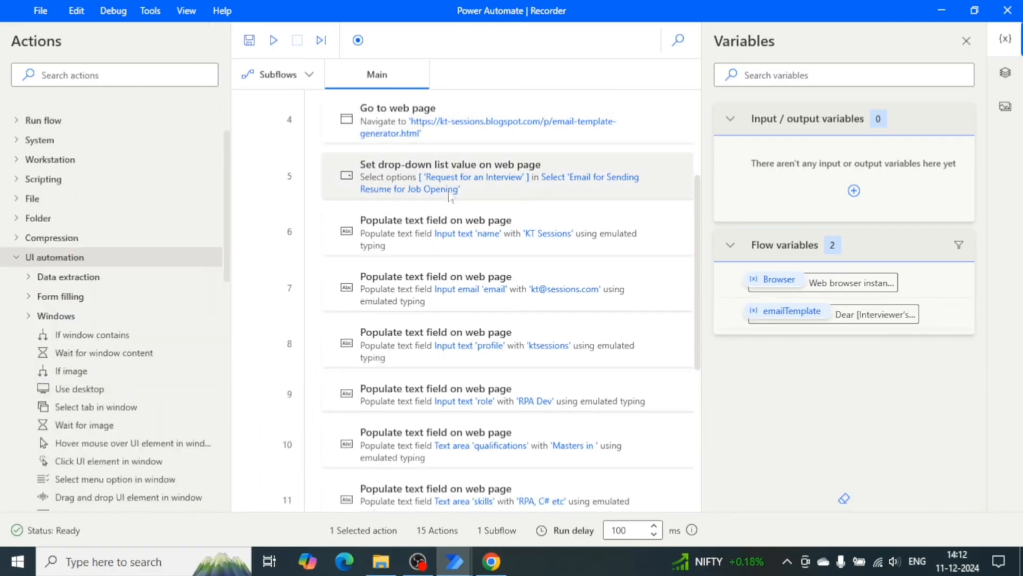
scroll(424, 263, up, 3)
Review the filled Email Template Generator form in Chrome before returning to the flow designer.
click(491, 561)
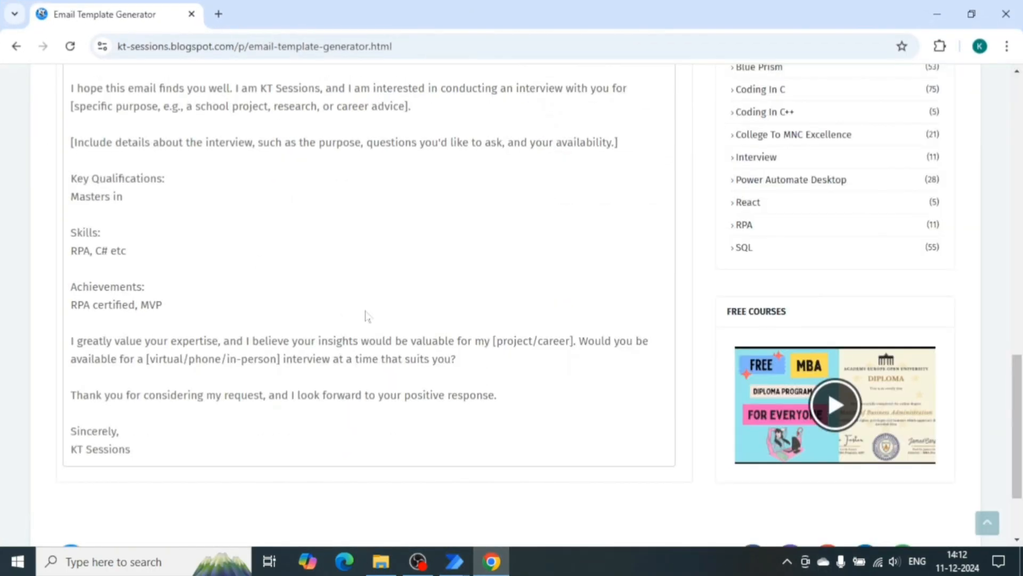
scroll(366, 318, up, 15)
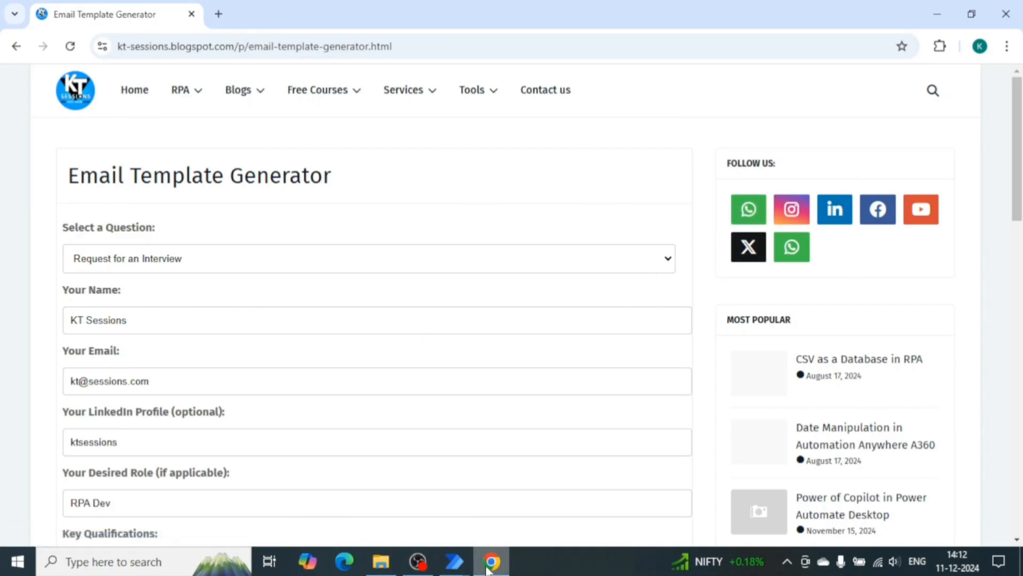
mouse_move(462, 568)
click(365, 485)
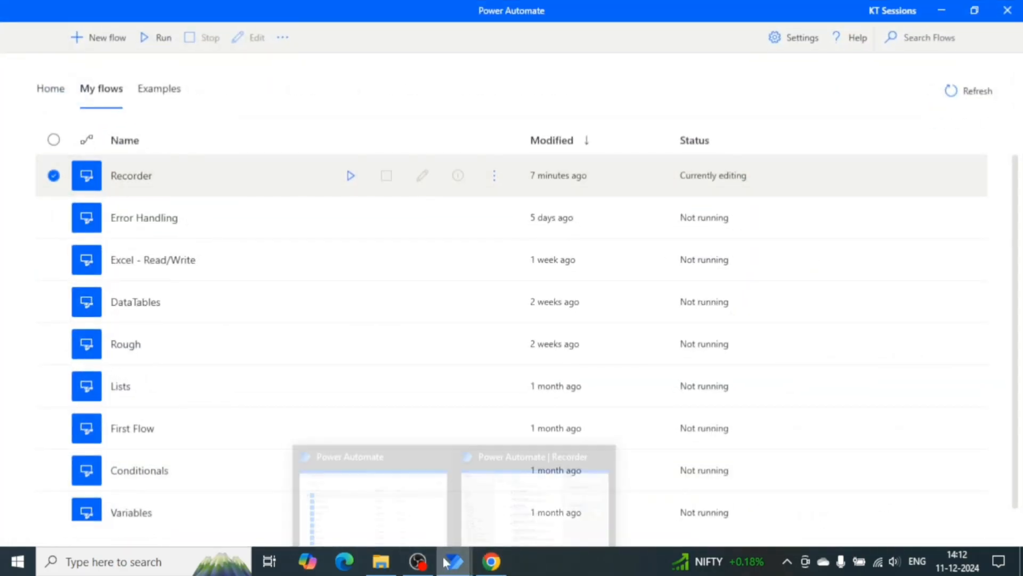
click(533, 501)
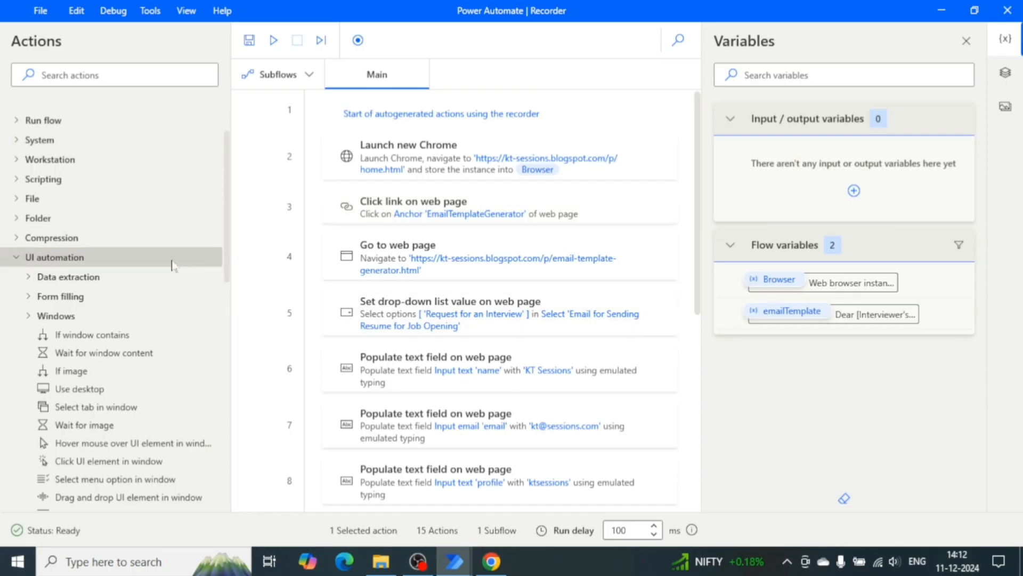
Browse the UI automation actions under Data extraction, Form filling and Windows.
scroll(83, 437, down, 1)
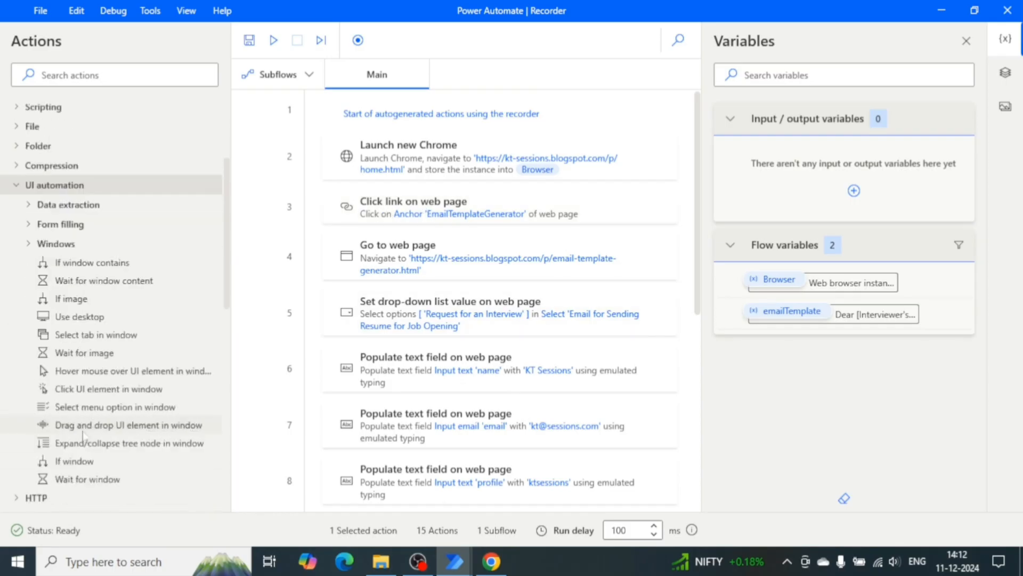
click(30, 205)
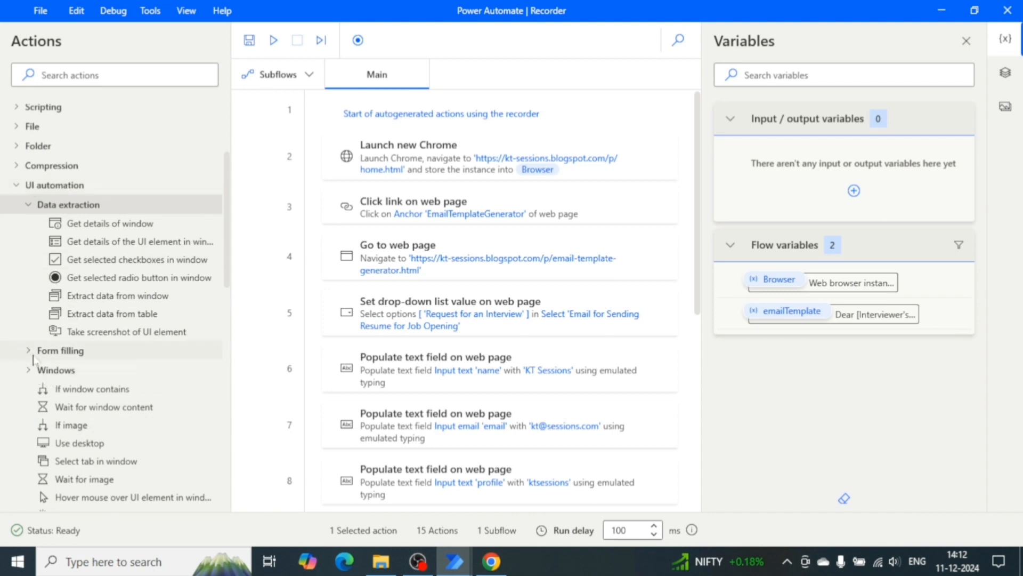
click(33, 353)
scroll(97, 352, down, 1)
click(32, 441)
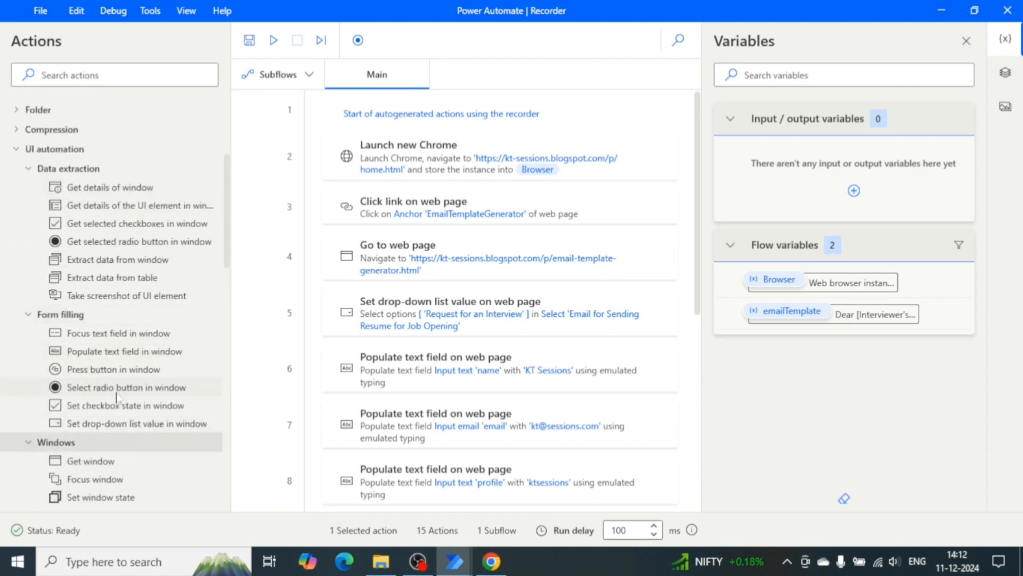
scroll(112, 400, down, 3)
scroll(117, 397, down, 1)
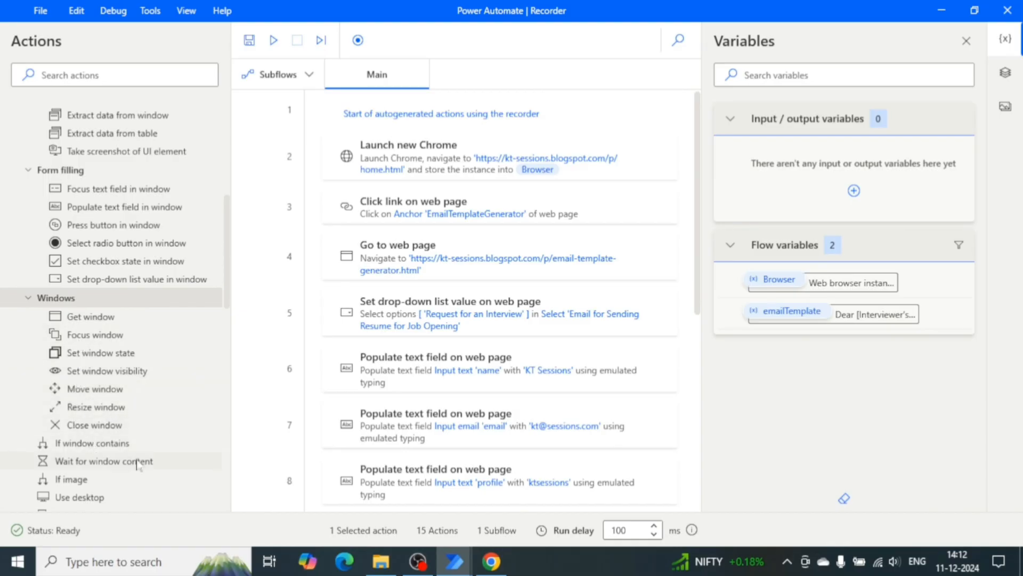
scroll(137, 464, up, 5)
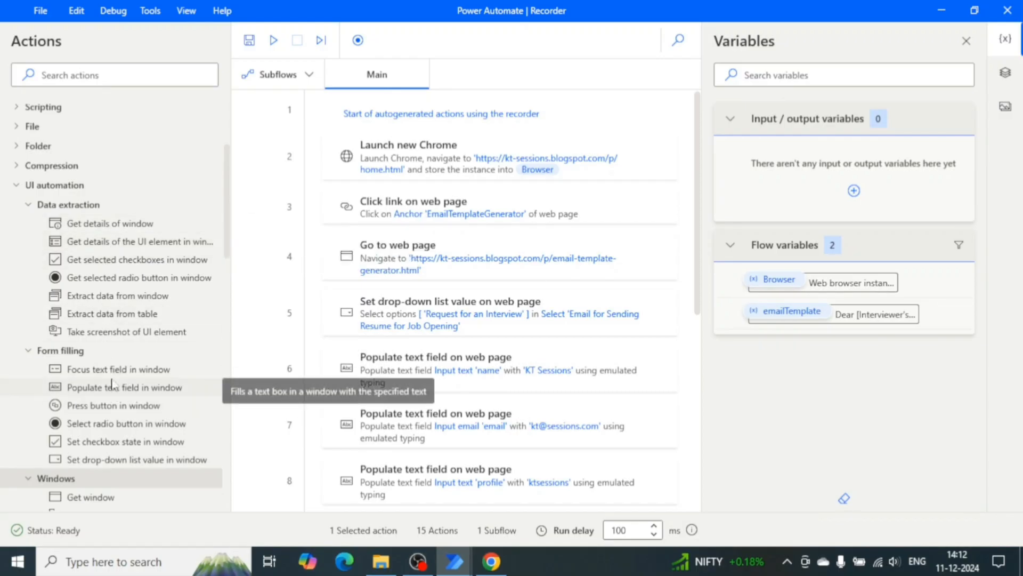
scroll(112, 382, down, 1)
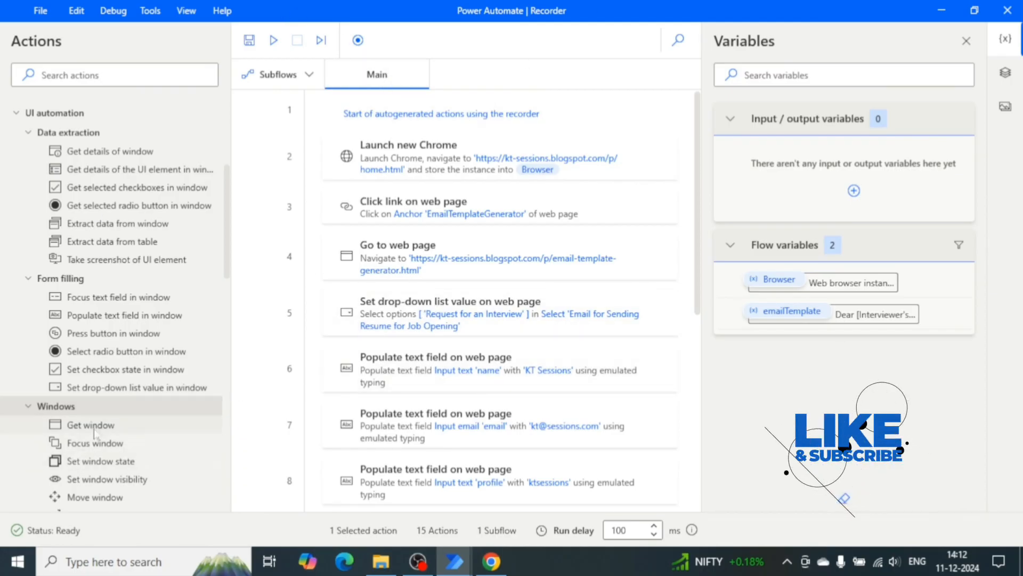
scroll(95, 432, down, 2)
scroll(94, 433, down, 1)
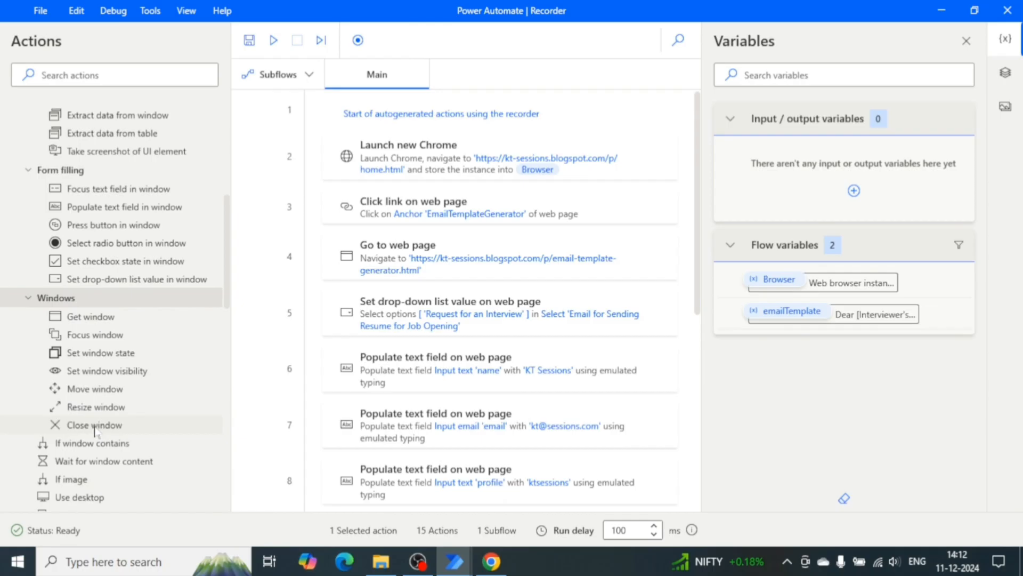
scroll(95, 430, down, 1)
scroll(95, 431, down, 1)
scroll(95, 431, down, 1)
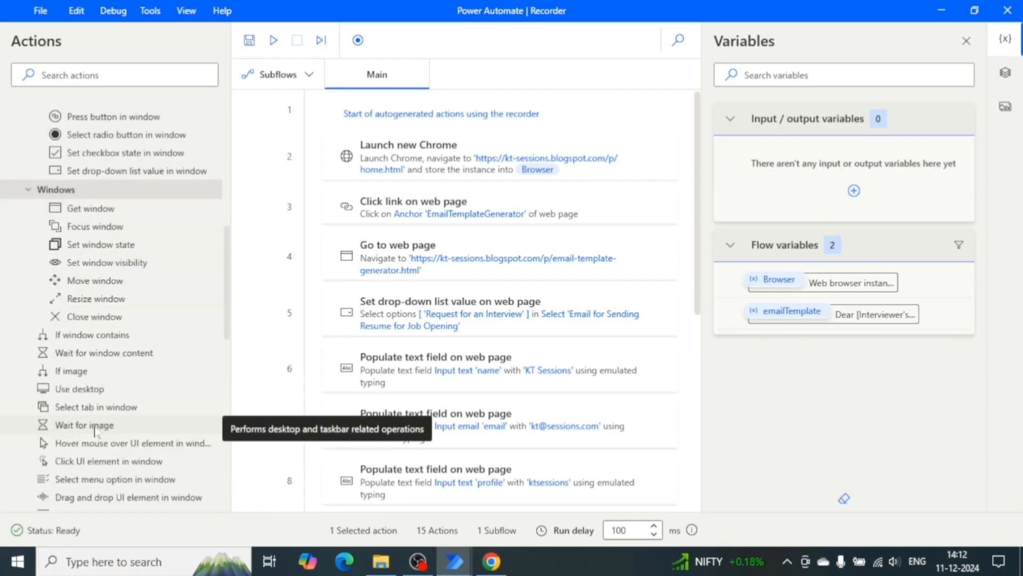
scroll(95, 431, down, 4)
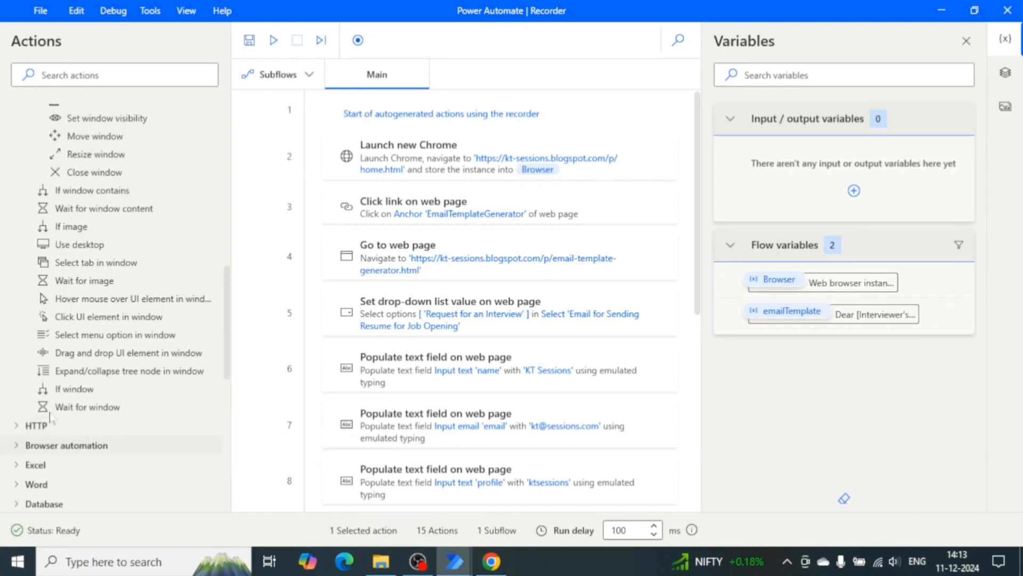
scroll(77, 389, down, 3)
Add a Close web browser action at the end of the flow using the %Browser% instance.
click(16, 337)
scroll(101, 343, down, 4)
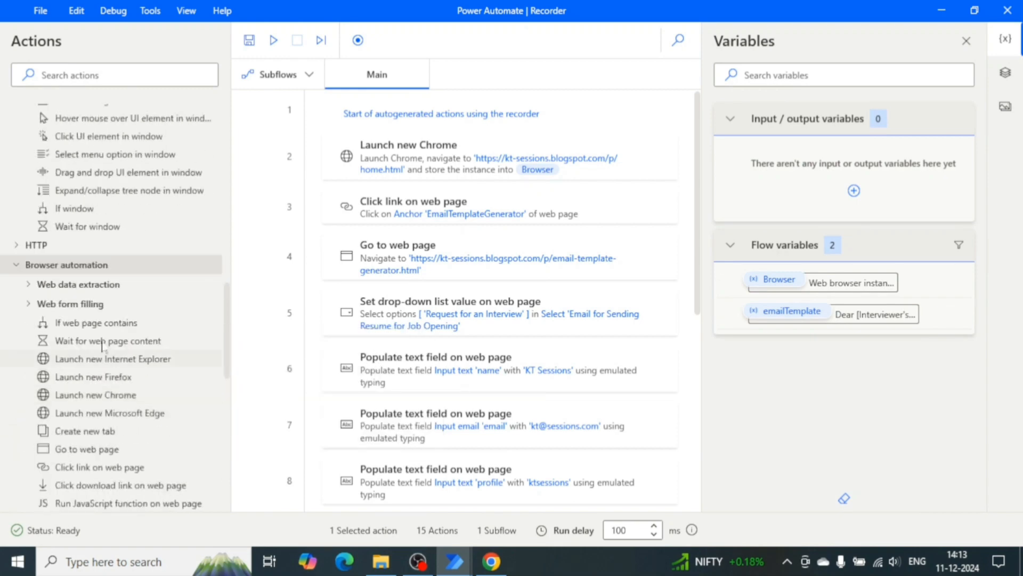
click(28, 212)
click(28, 304)
scroll(91, 349, down, 5)
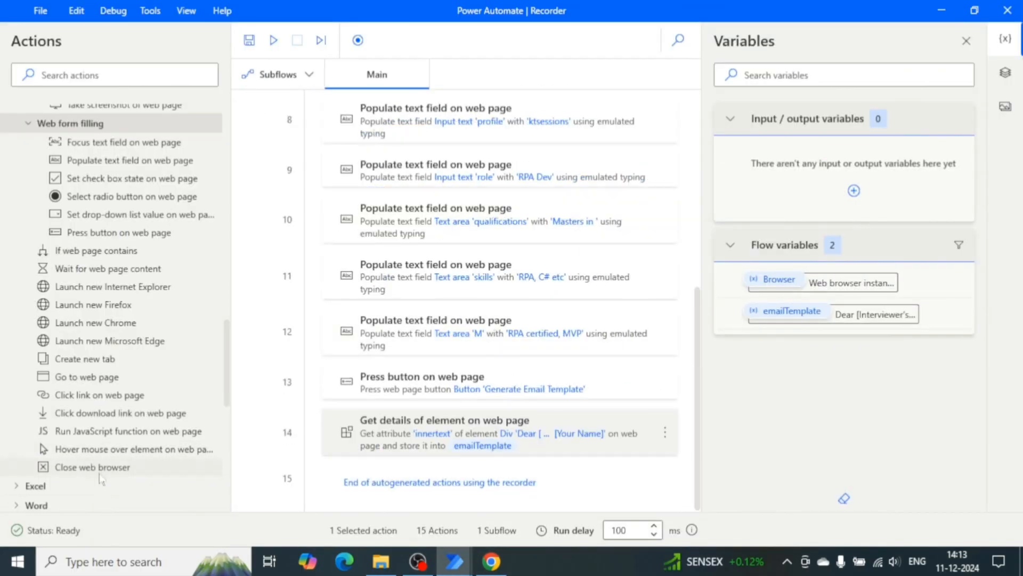
drag(101, 467, 412, 470)
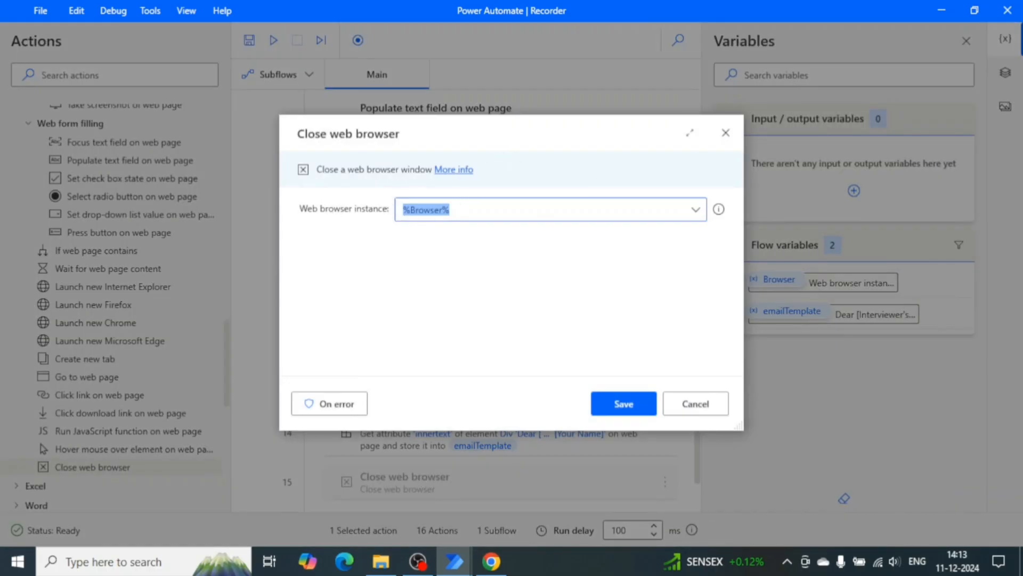
click(449, 210)
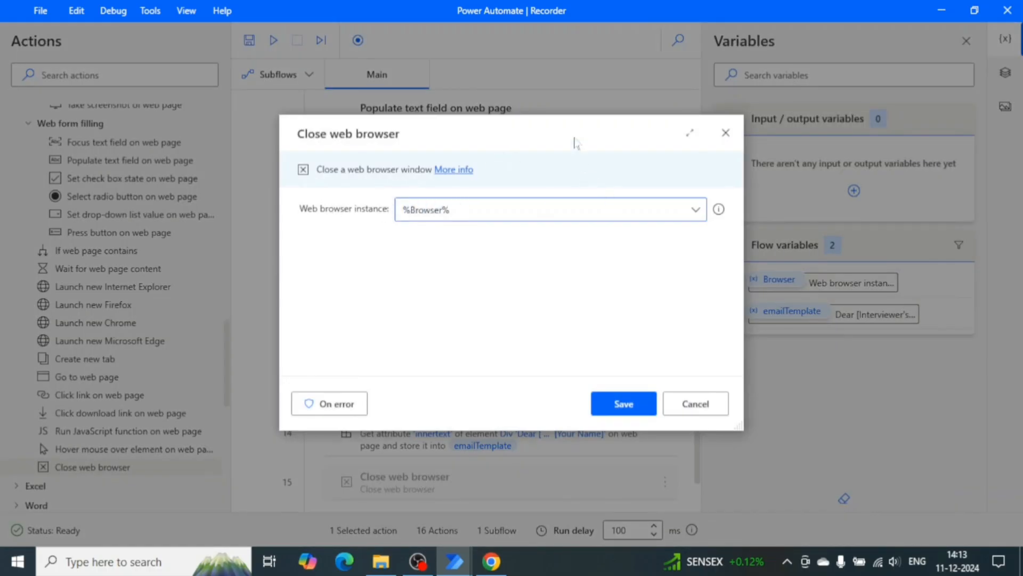
drag(576, 142, 443, 125)
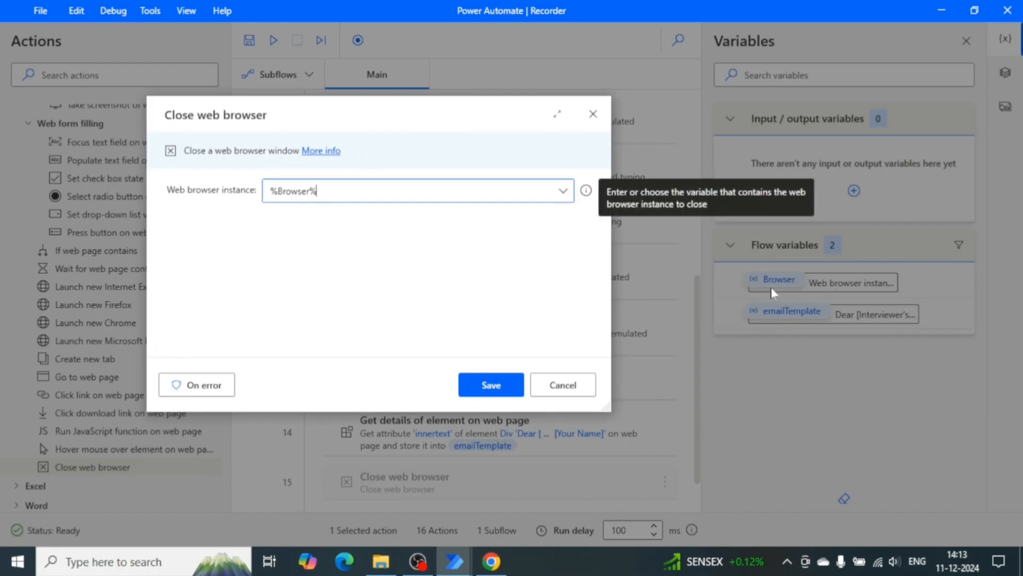
drag(318, 192, 258, 194)
click(317, 190)
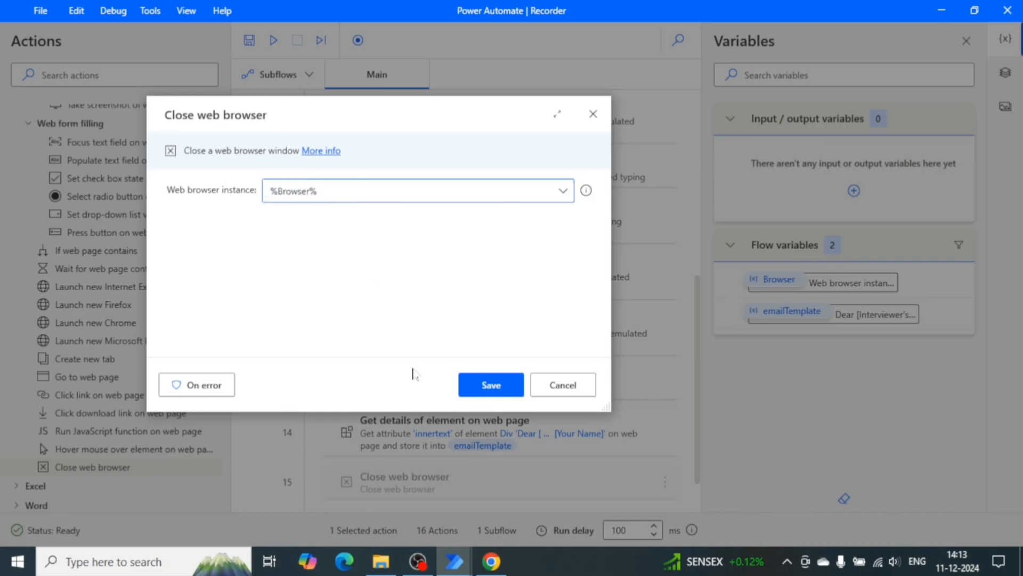
click(491, 385)
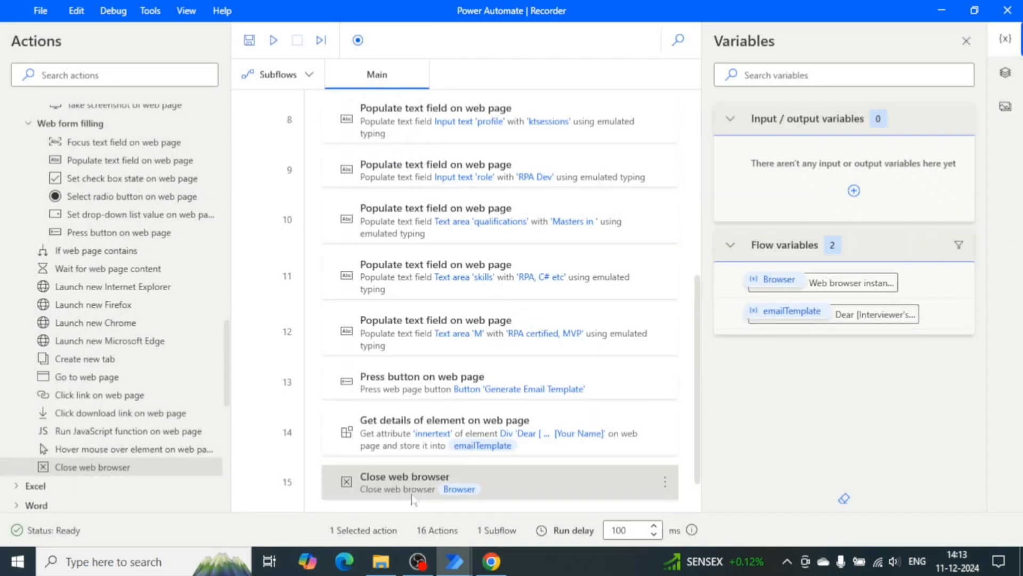
Review the complete flow from its first to last action.
scroll(464, 405, up, 5)
scroll(465, 405, down, 5)
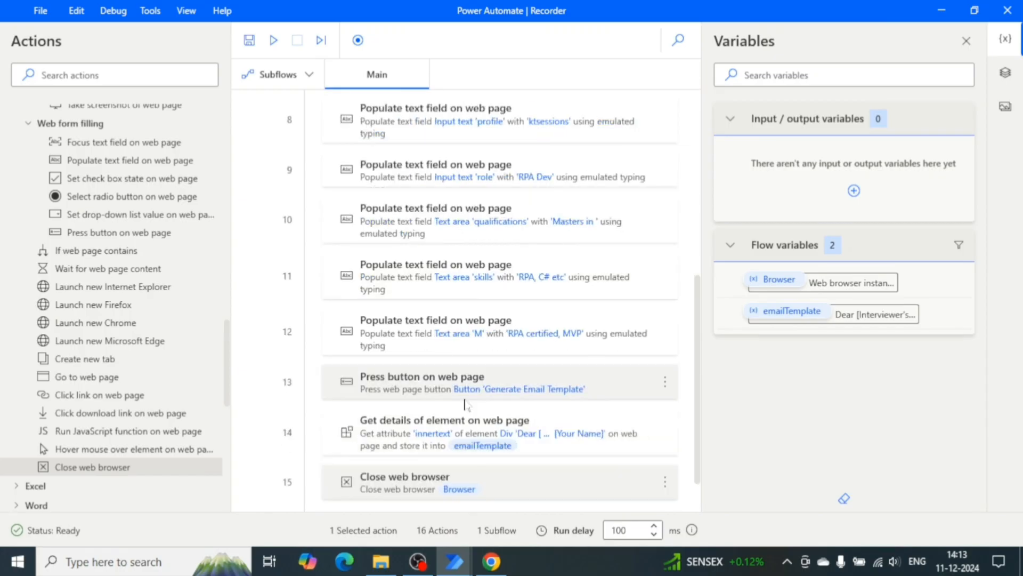
scroll(464, 405, up, 5)
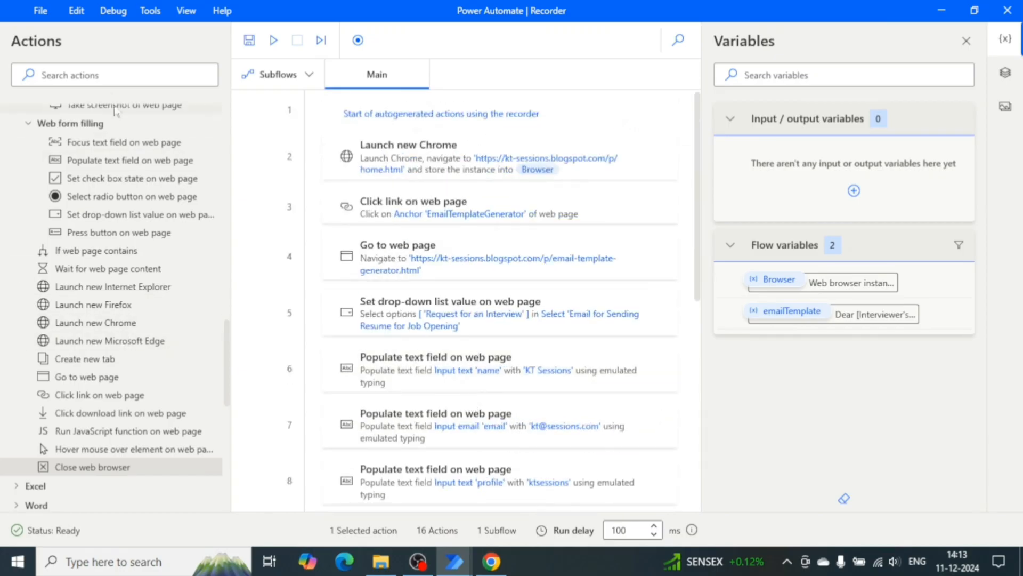
Search the actions for window and add a Resize window action right after Launch new Chrome.
click(115, 75)
text(m)
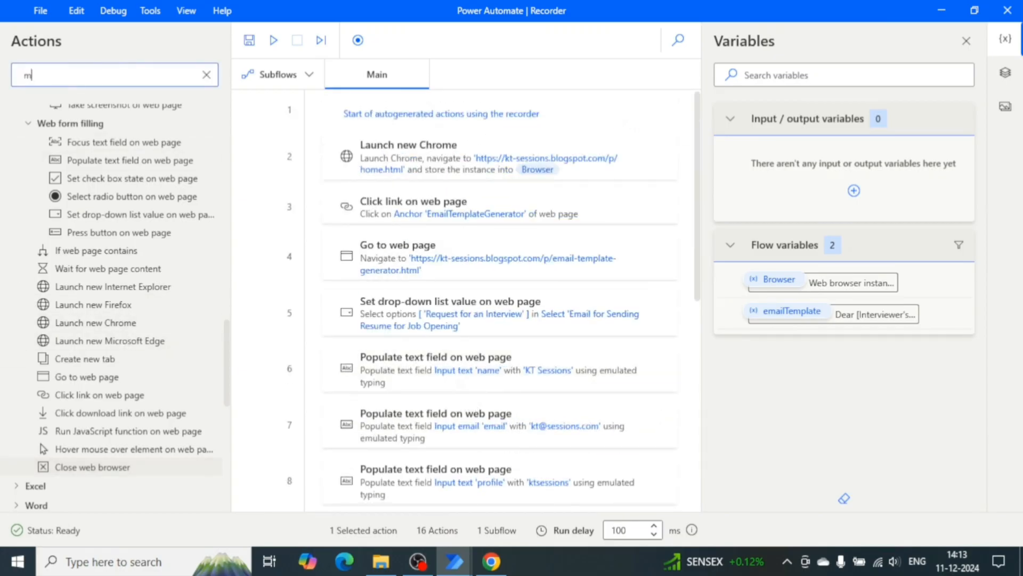
text(ax)
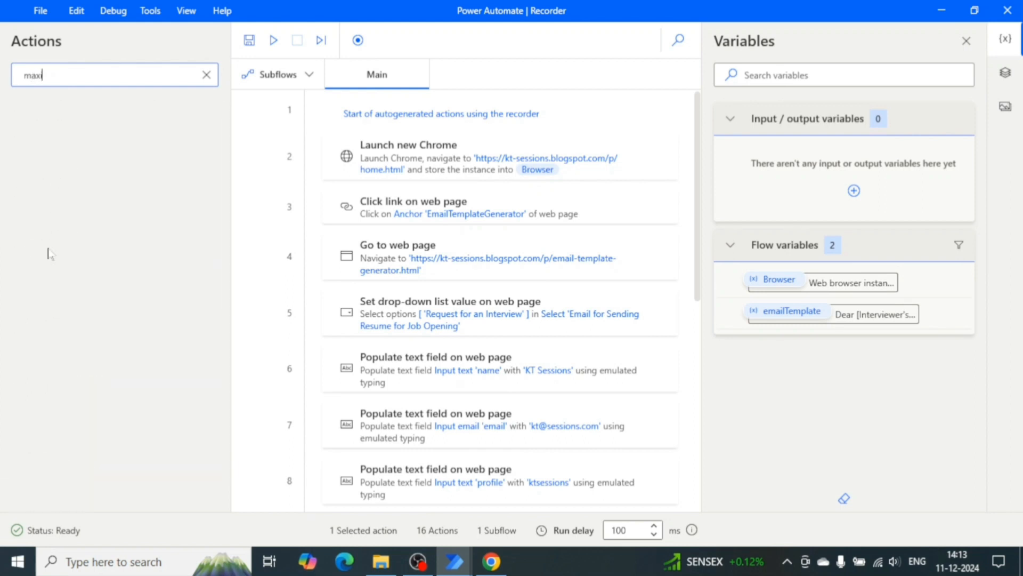
key(BackSpace)
text(wind)
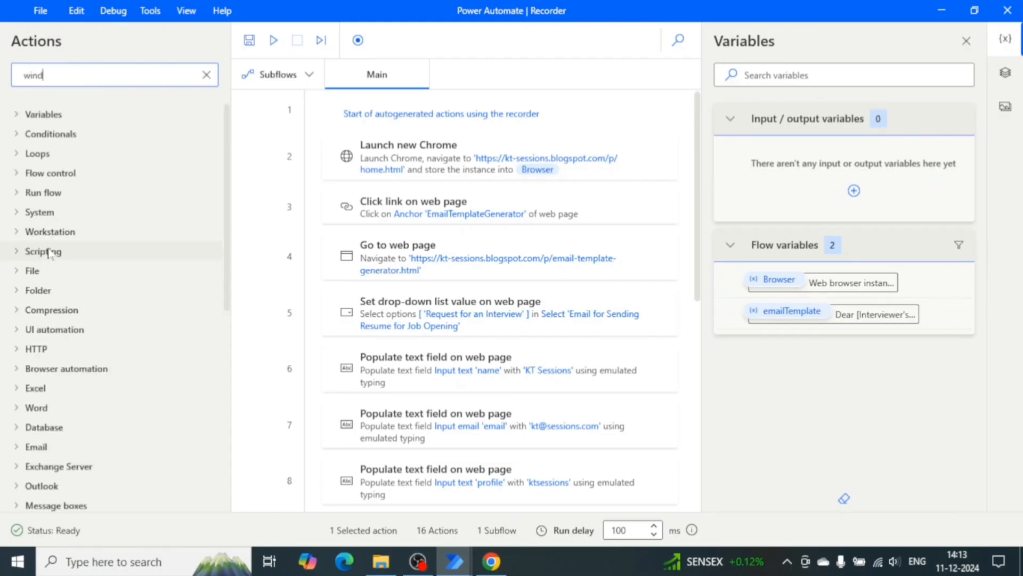
text(ow)
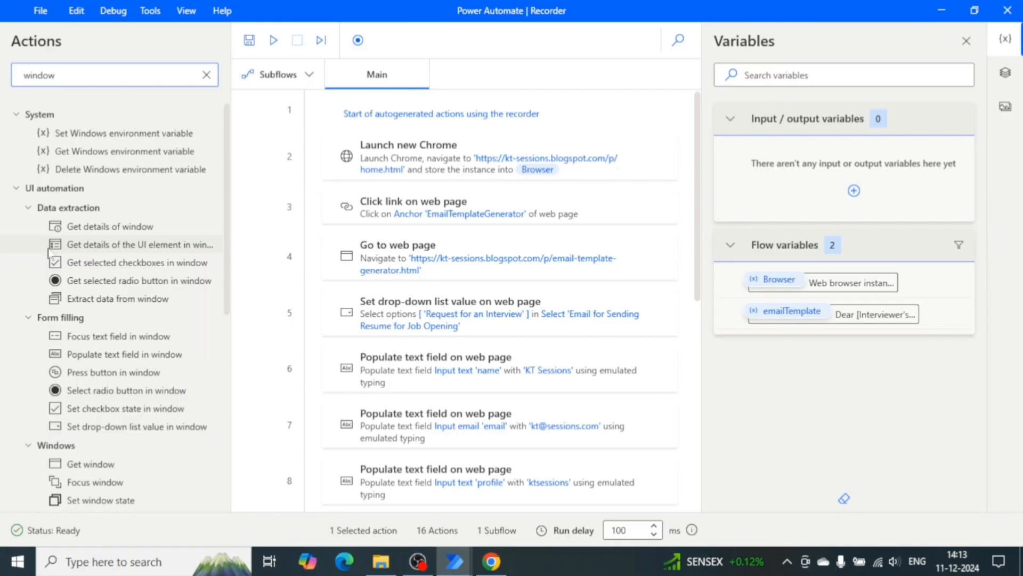
scroll(140, 463, down, 2)
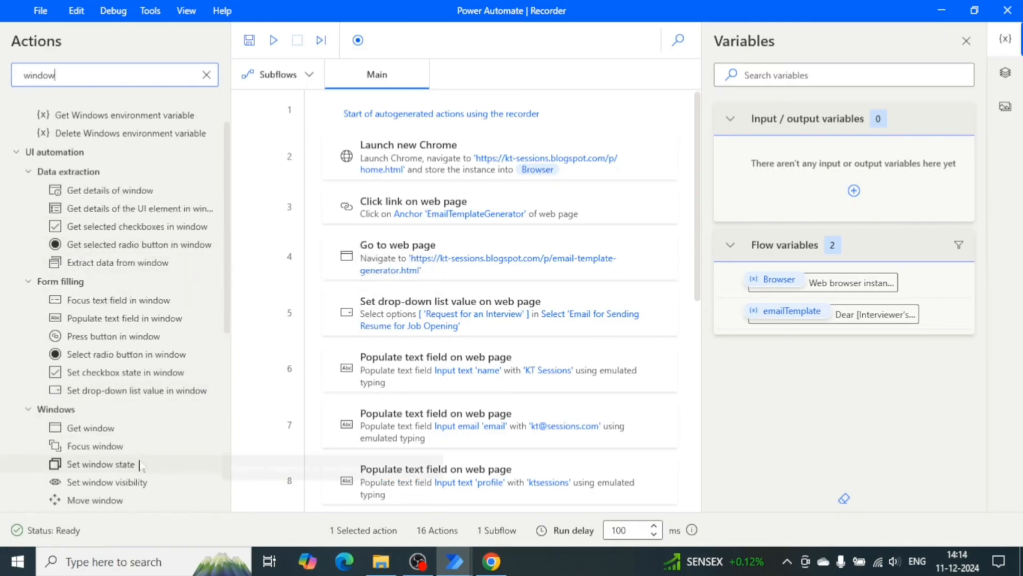
scroll(140, 466, down, 1)
drag(127, 445, 406, 190)
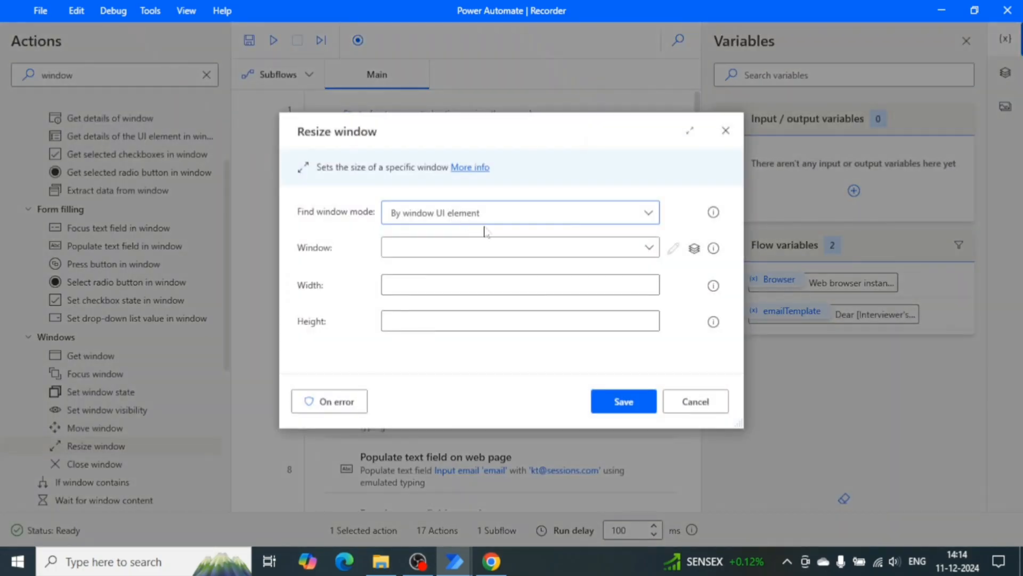
Configure Resize window to find the window by instance %Browser% with width 1366 and height 766, and save.
click(657, 214)
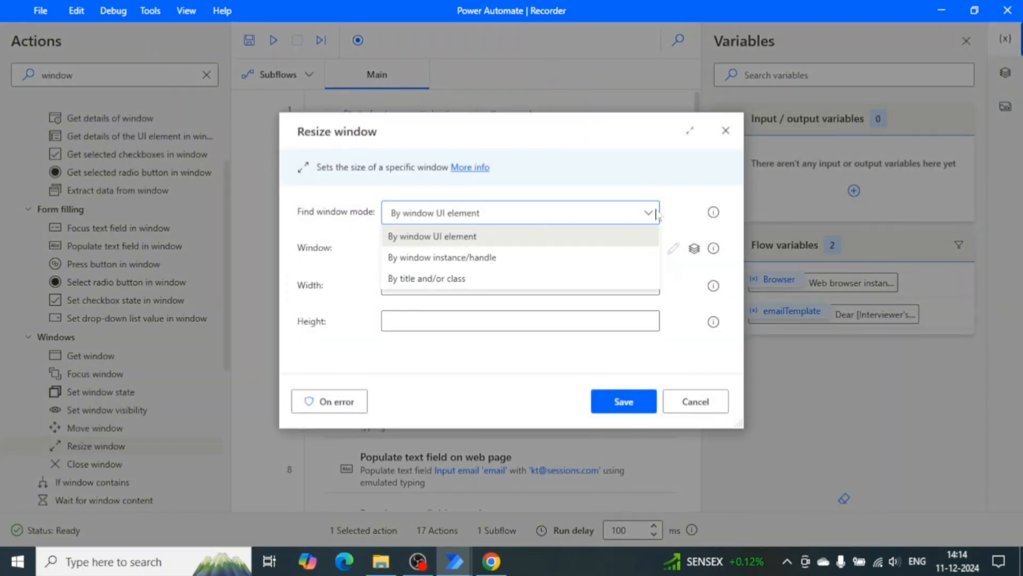
click(478, 256)
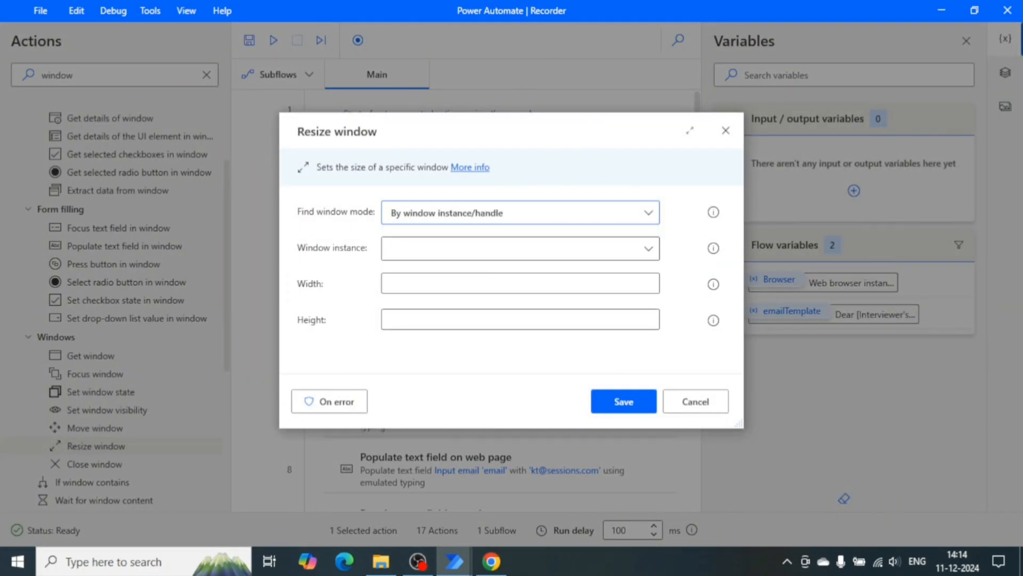
click(650, 249)
click(455, 278)
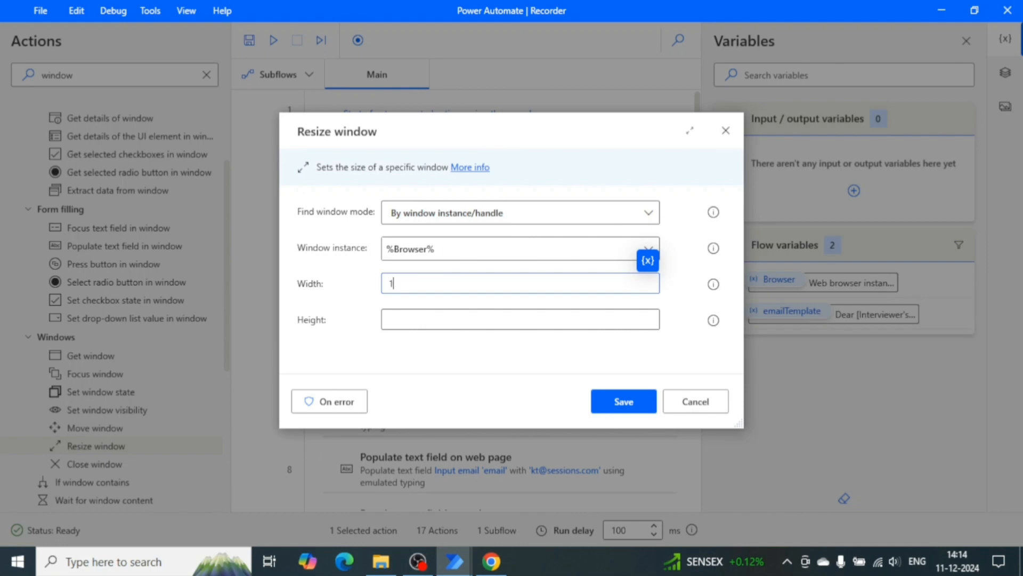
text(366)
click(407, 318)
text(766)
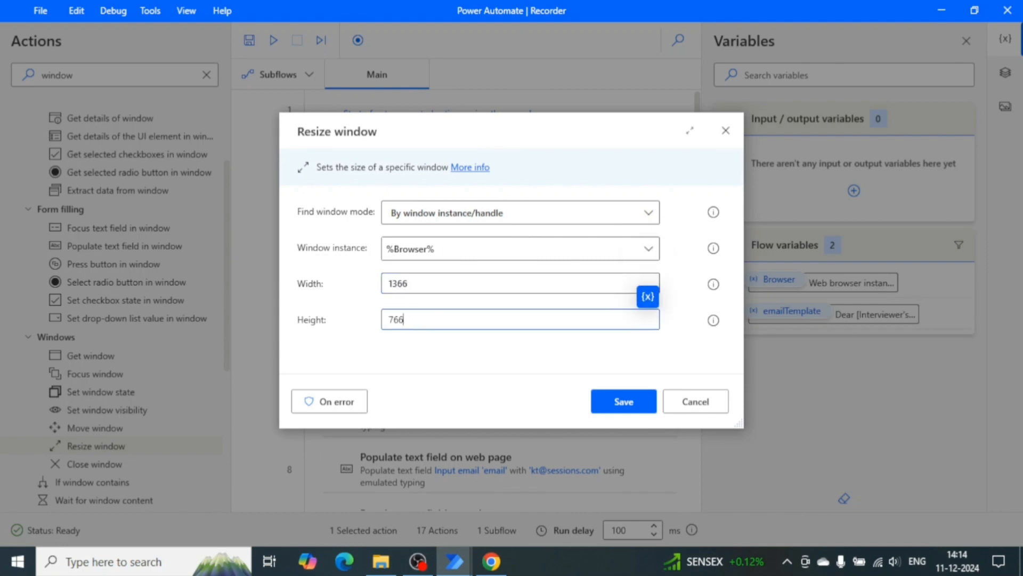
click(623, 402)
Close the Chrome window on the Email Template Generator page and minimize the browser left on the home page.
click(490, 561)
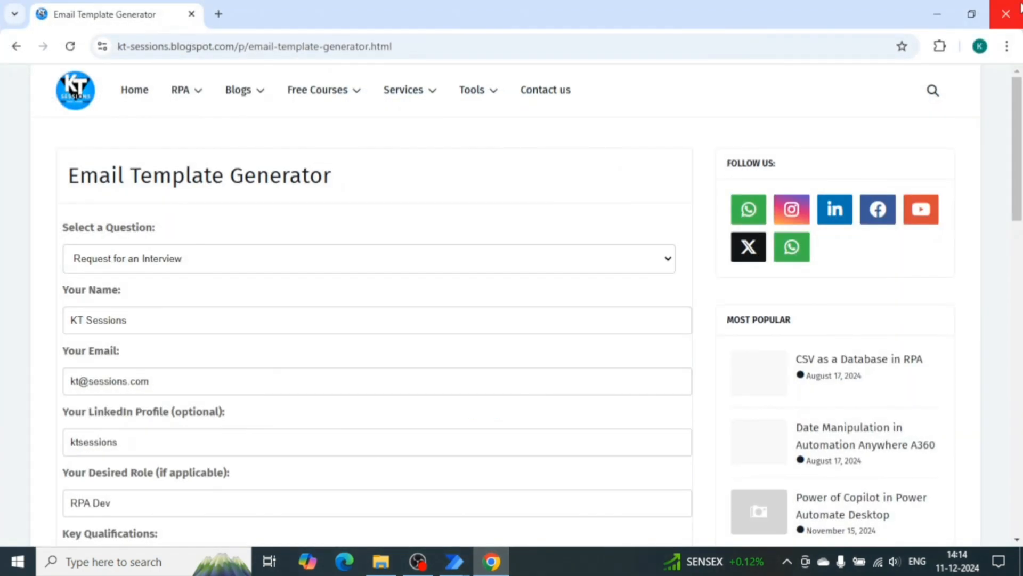
click(1005, 14)
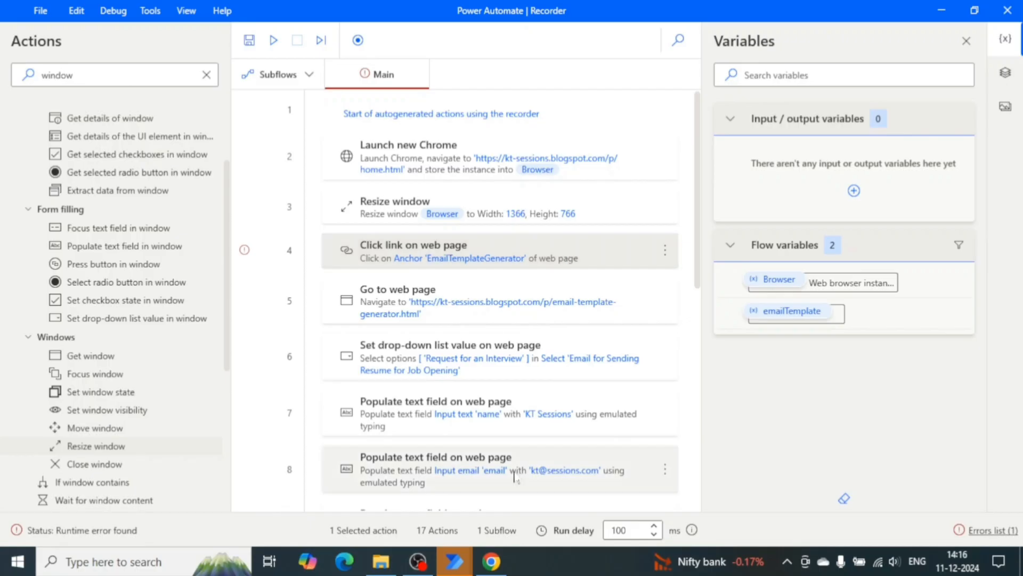
click(491, 561)
mouse_move(482, 90)
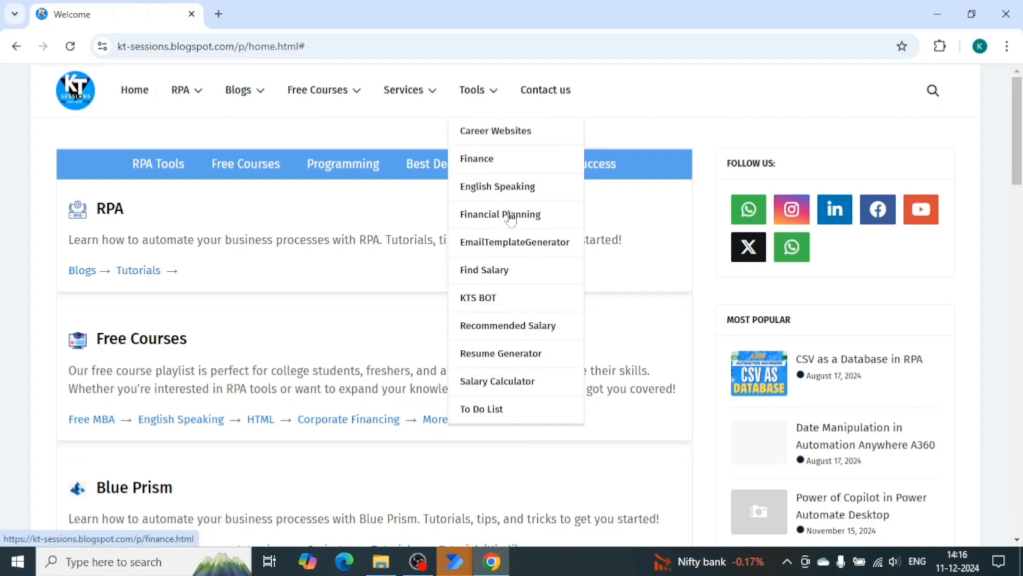
click(937, 14)
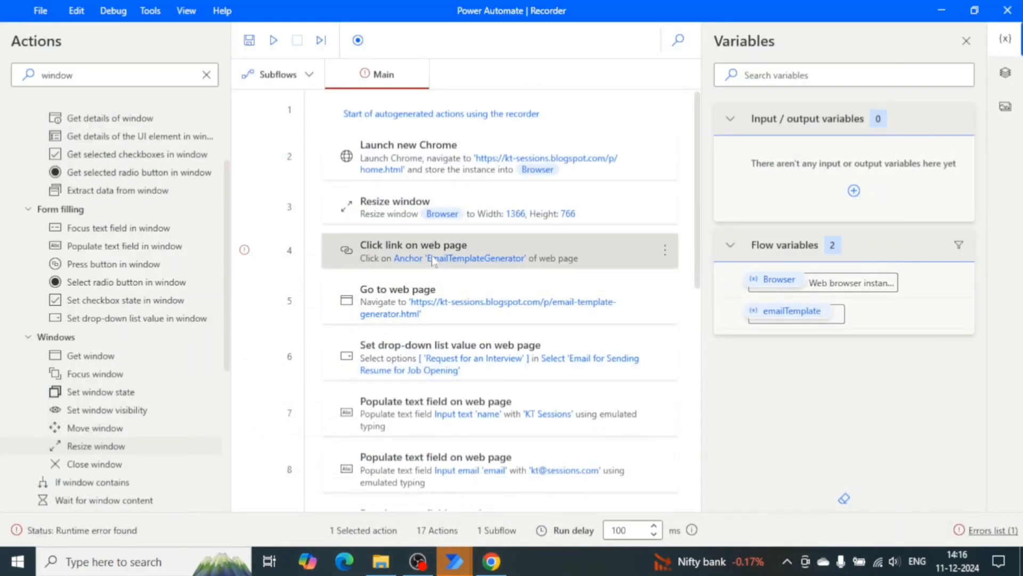
Open the recorder after the Resize window action, start recording, and record a click on the Tools menu link.
key(Up)
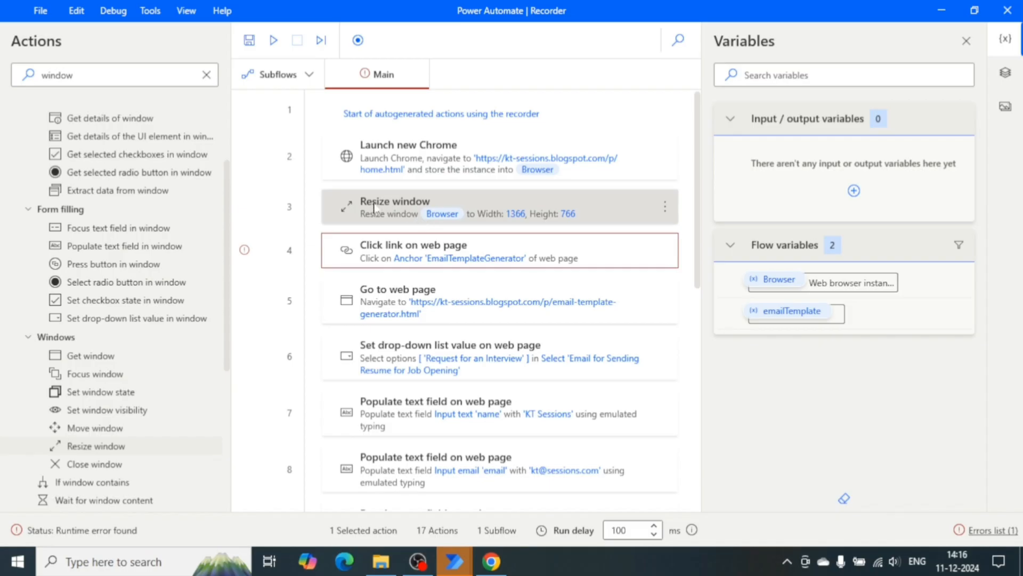
click(358, 41)
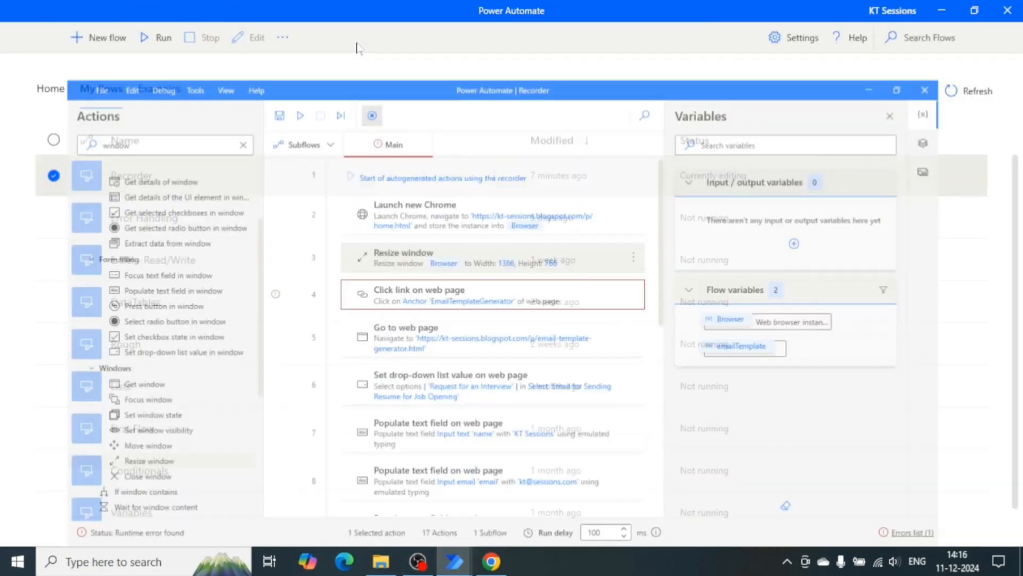
click(489, 562)
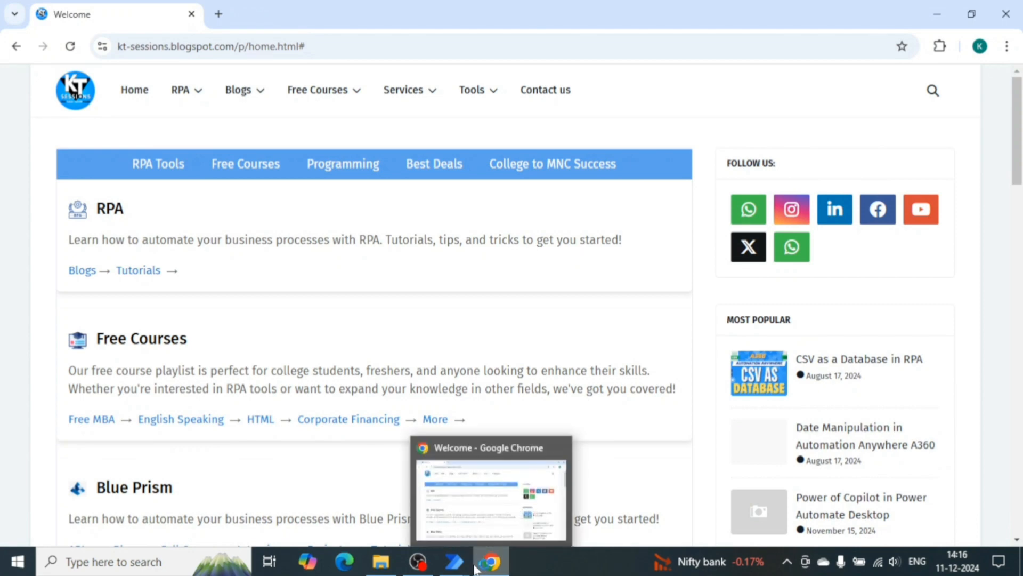
mouse_move(462, 542)
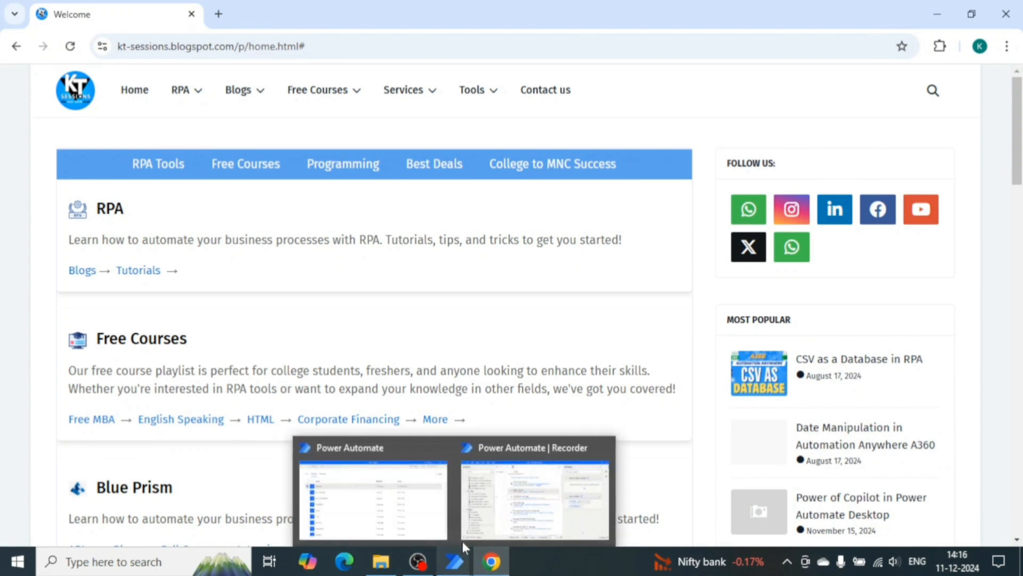
click(462, 541)
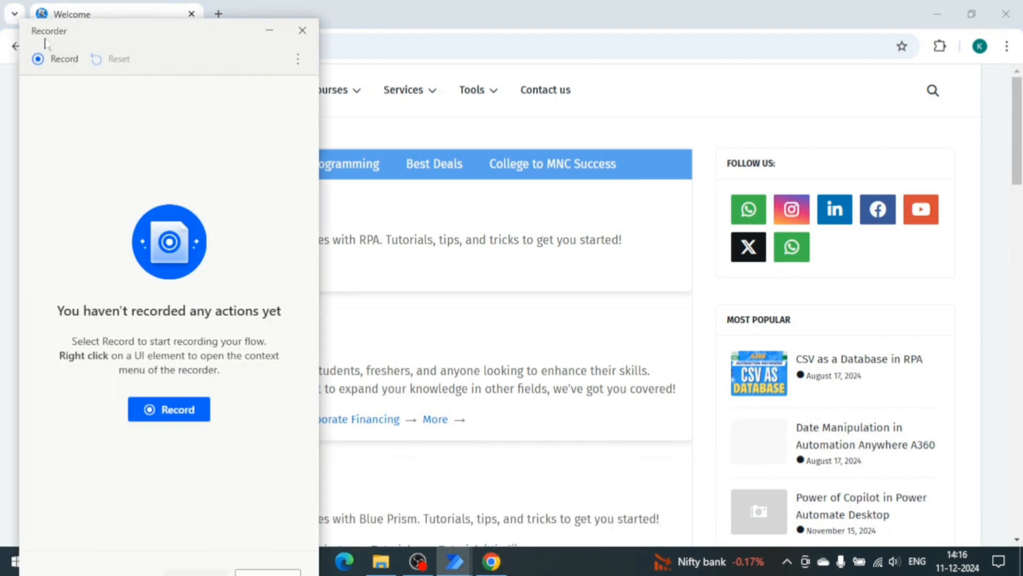
click(55, 58)
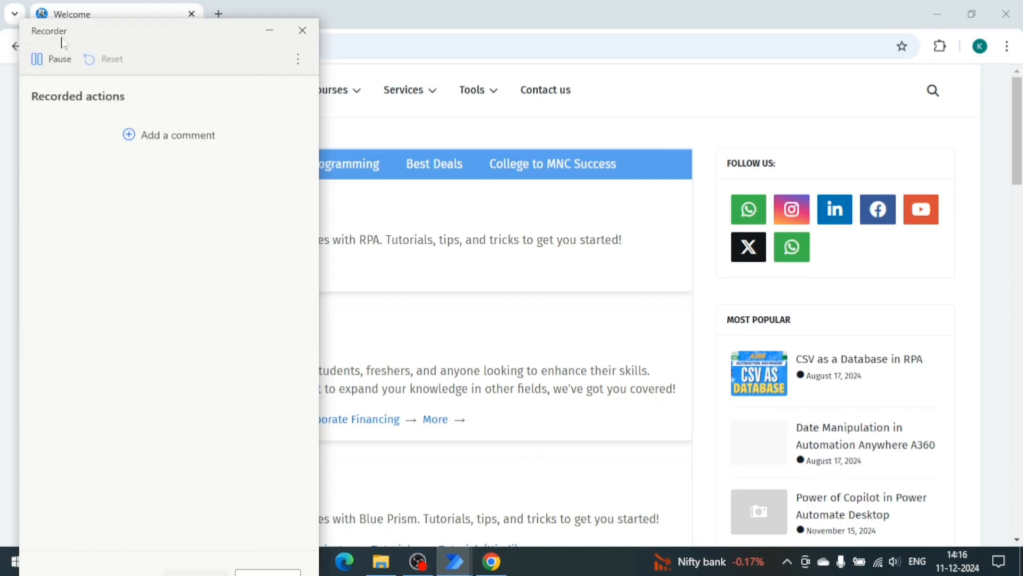
mouse_move(495, 92)
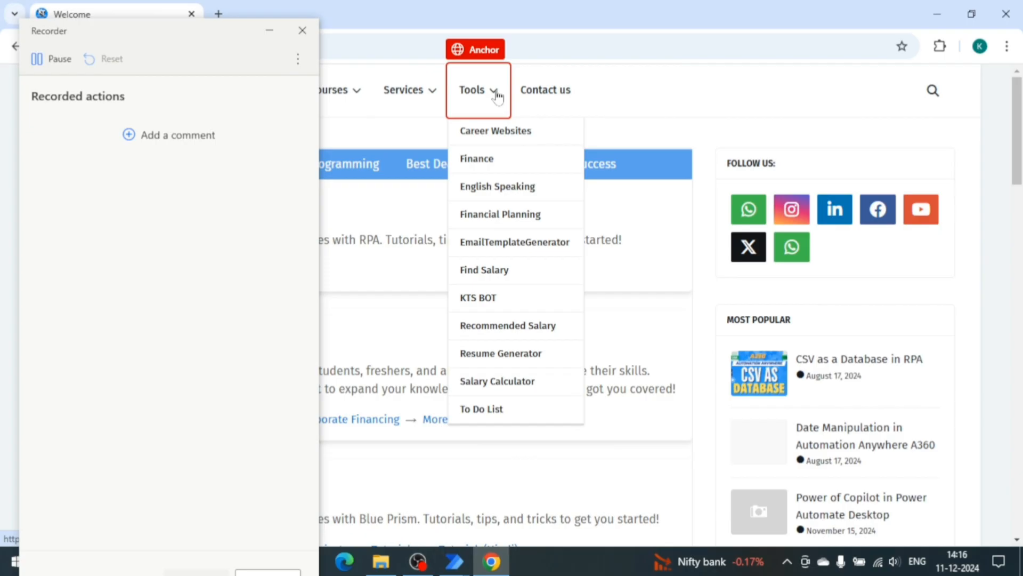
click(496, 96)
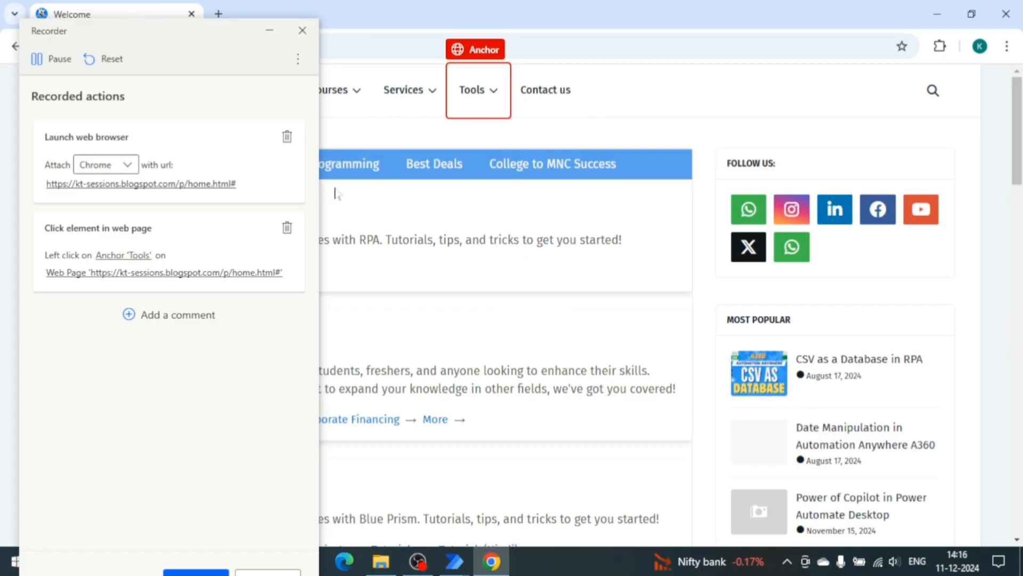
Pause recording, delete the recorded browser-attach action, and finish the recording.
click(49, 59)
click(286, 137)
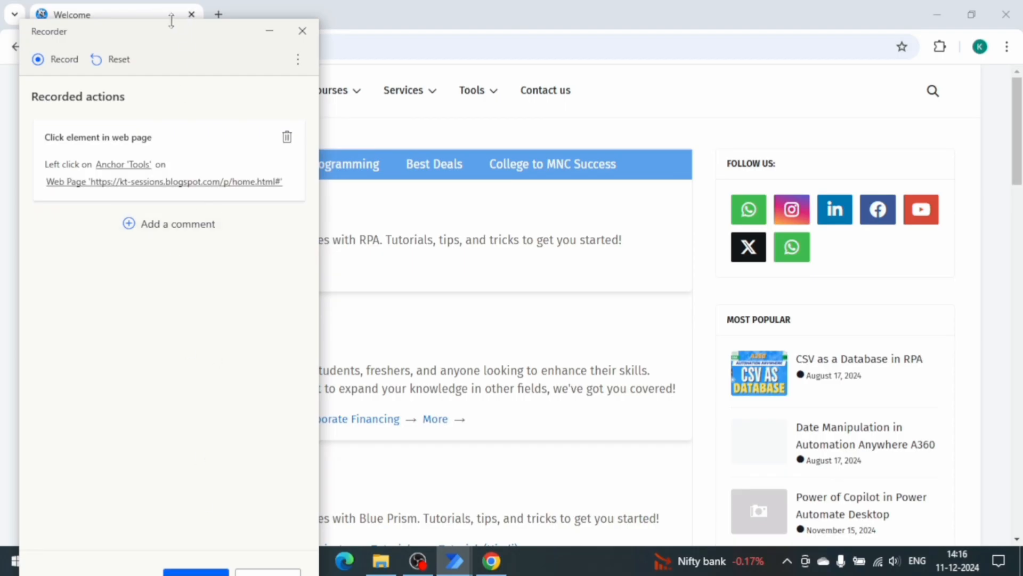
drag(171, 24, 179, 165)
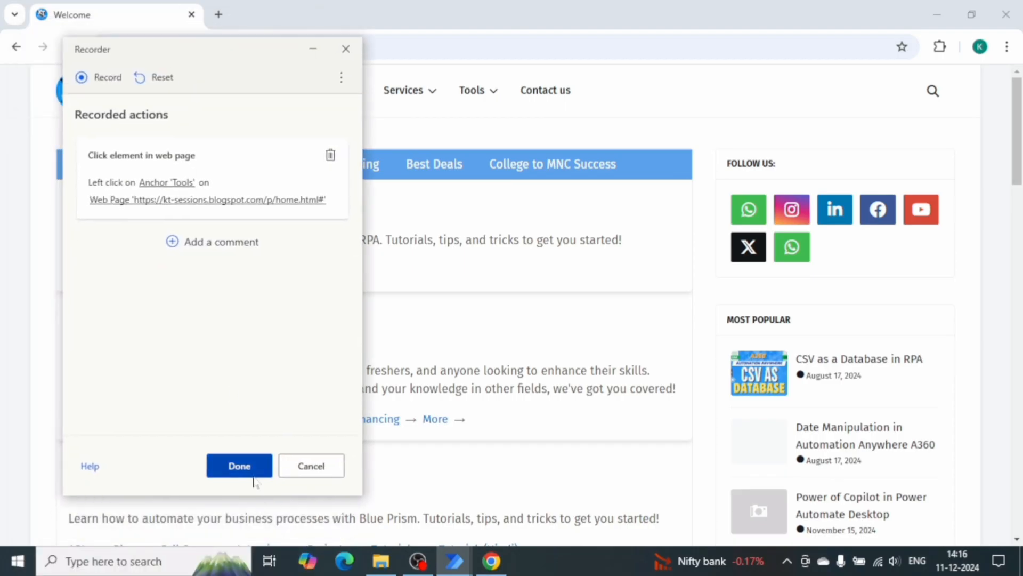
click(260, 462)
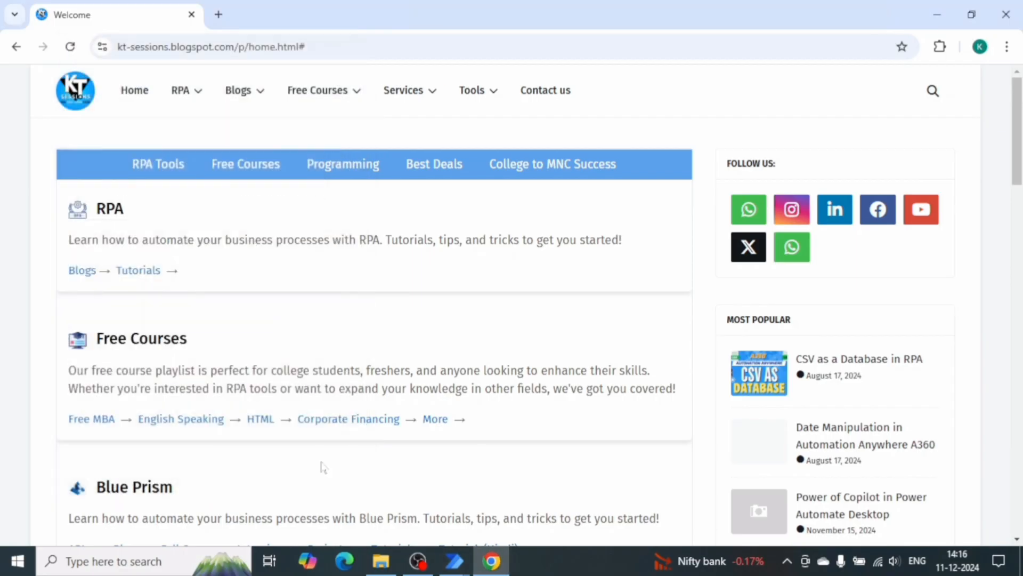
Delete the extra Start and End of autogenerated actions comments around the recorded Tools click.
click(462, 561)
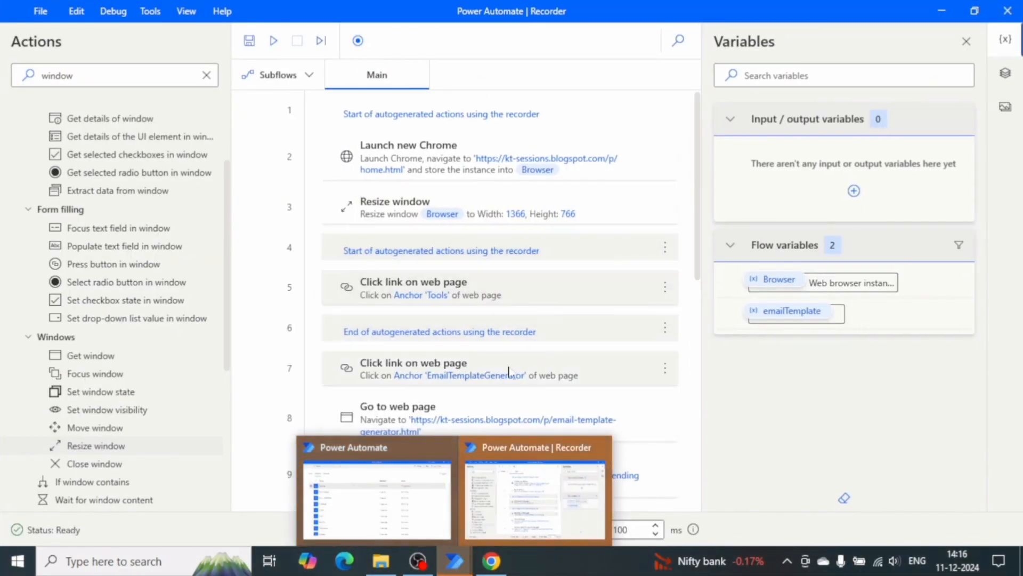
click(419, 286)
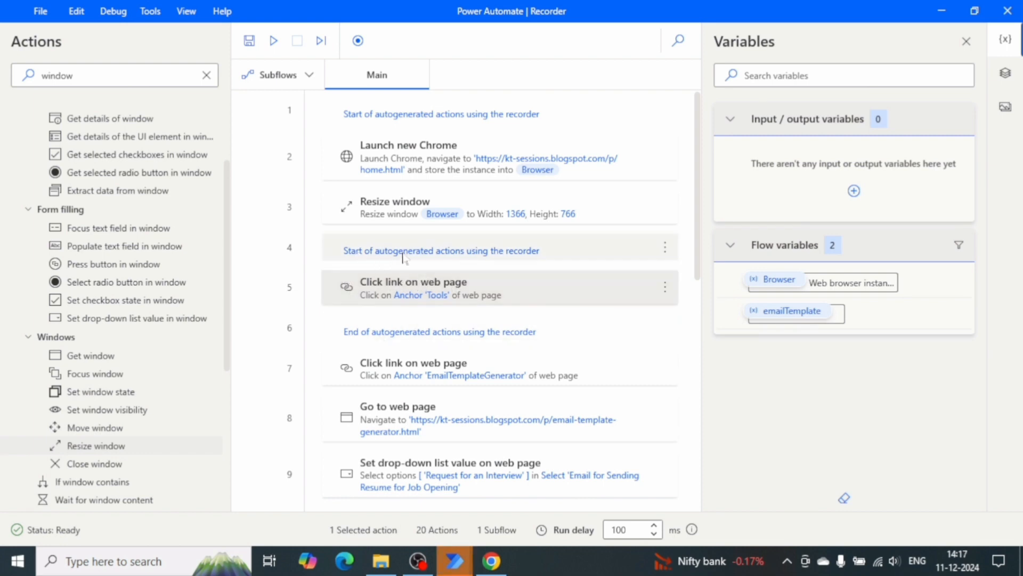
click(401, 220)
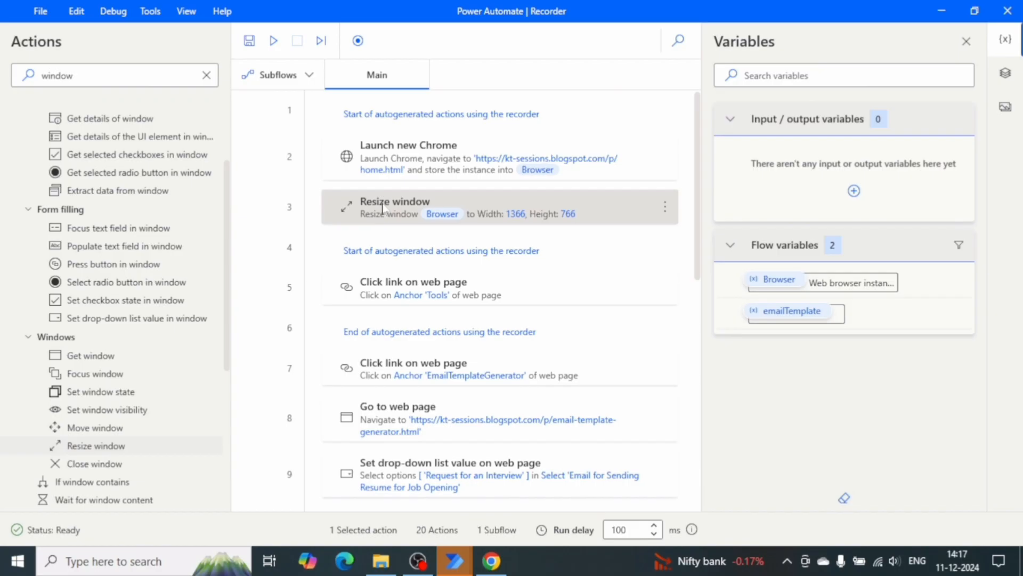
click(395, 248)
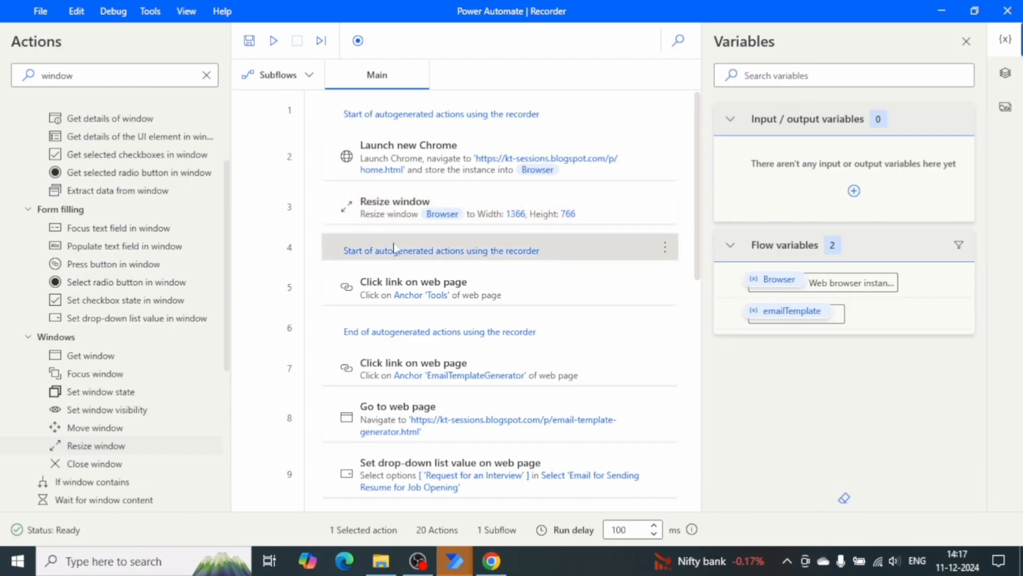
key(Delete)
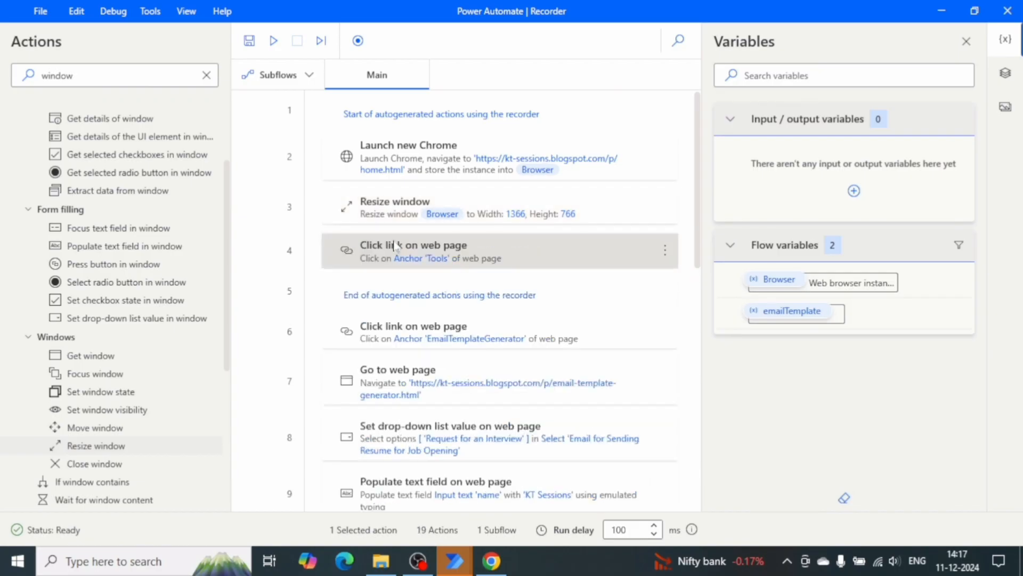
key(Delete)
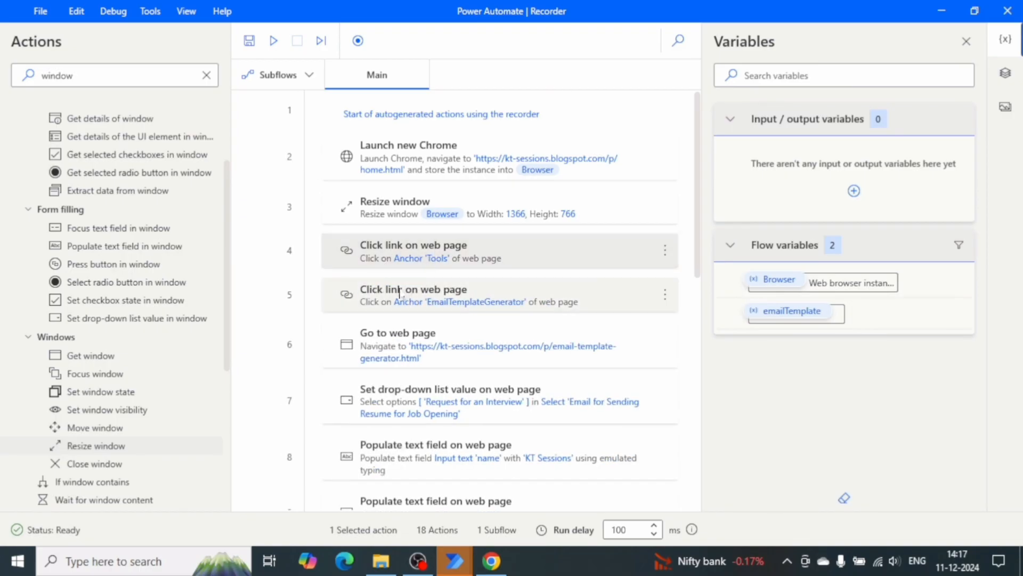
Set the Resize window height to 768 and run the flow to test it in Chrome.
click(391, 210)
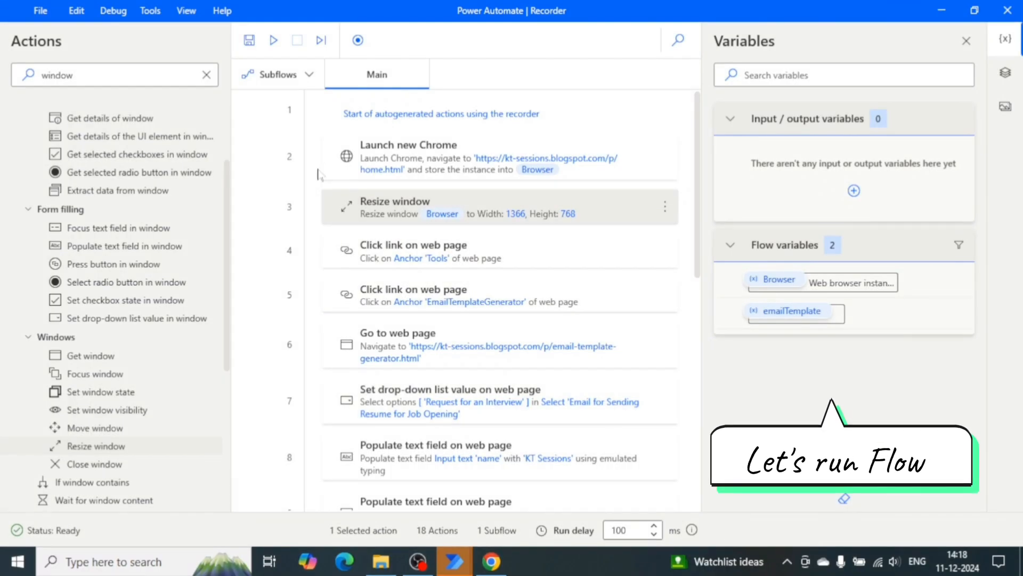
click(274, 40)
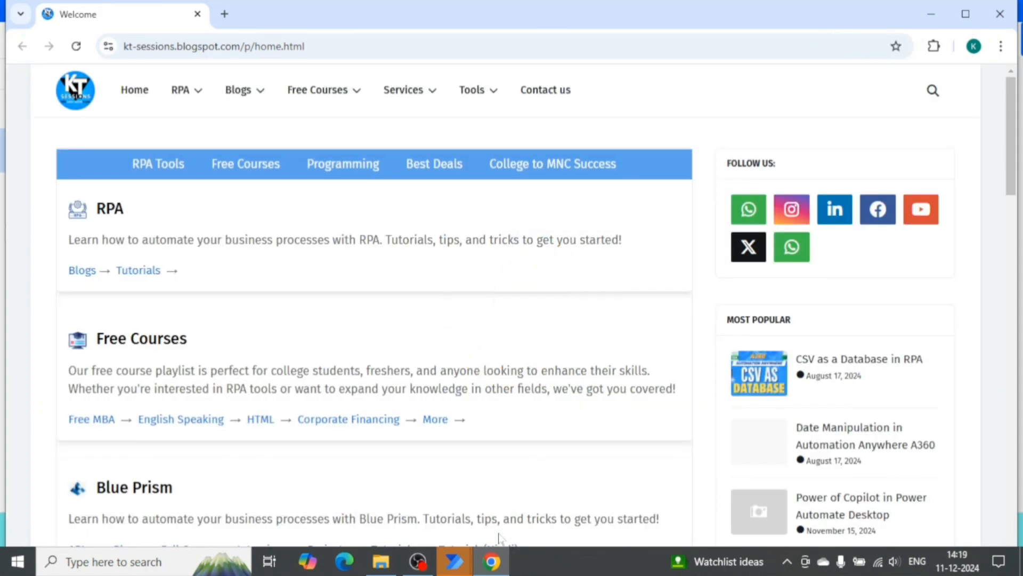
mouse_move(474, 91)
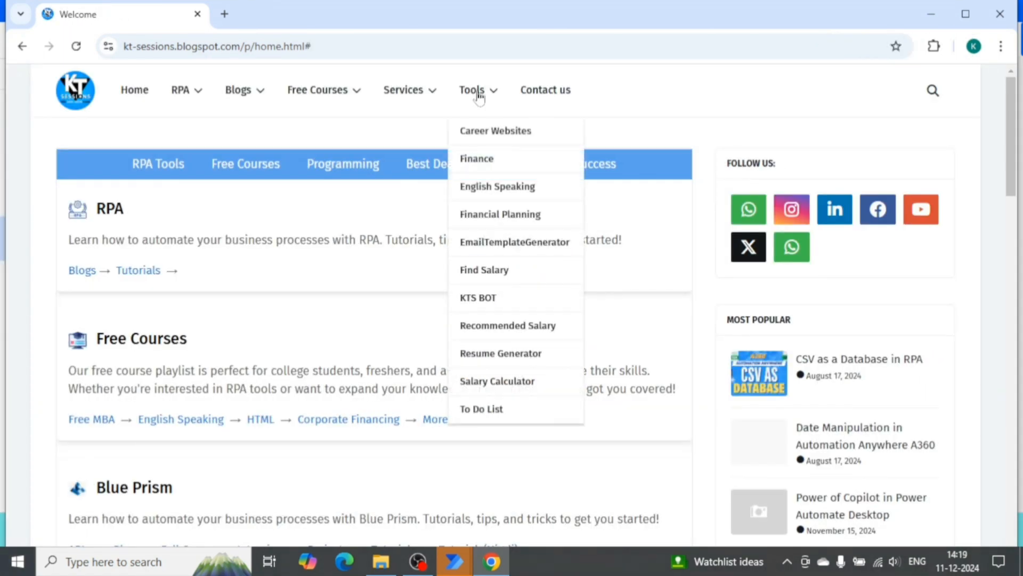
click(515, 243)
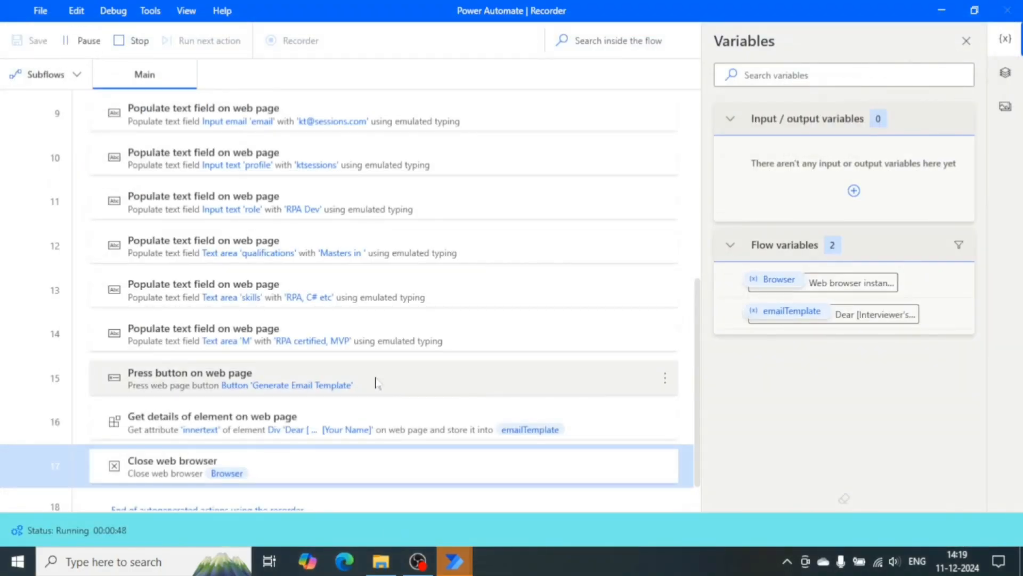
Pause the running flow after it reaches the end of the recorded actions.
scroll(375, 383, down, 1)
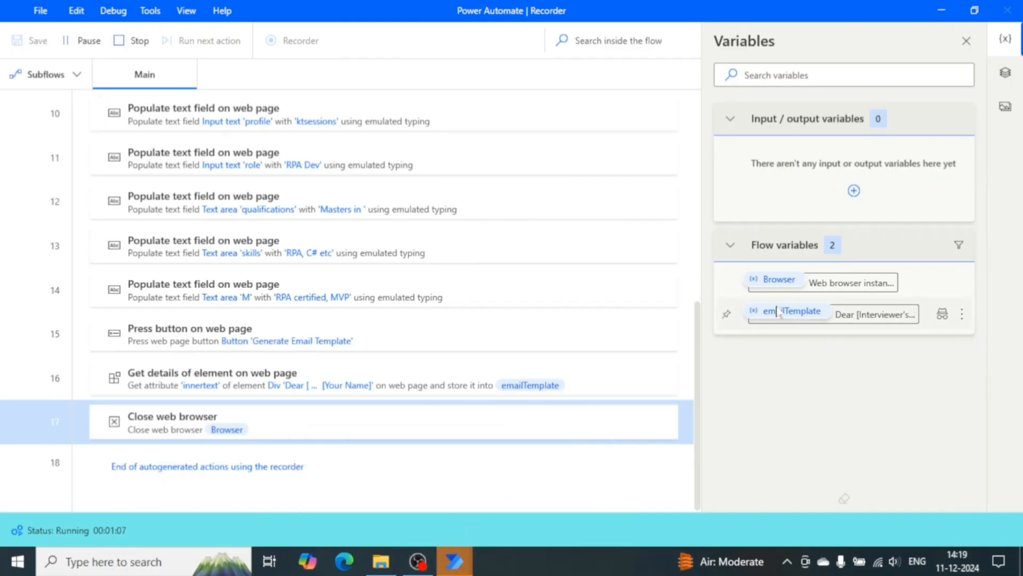
click(373, 482)
click(536, 485)
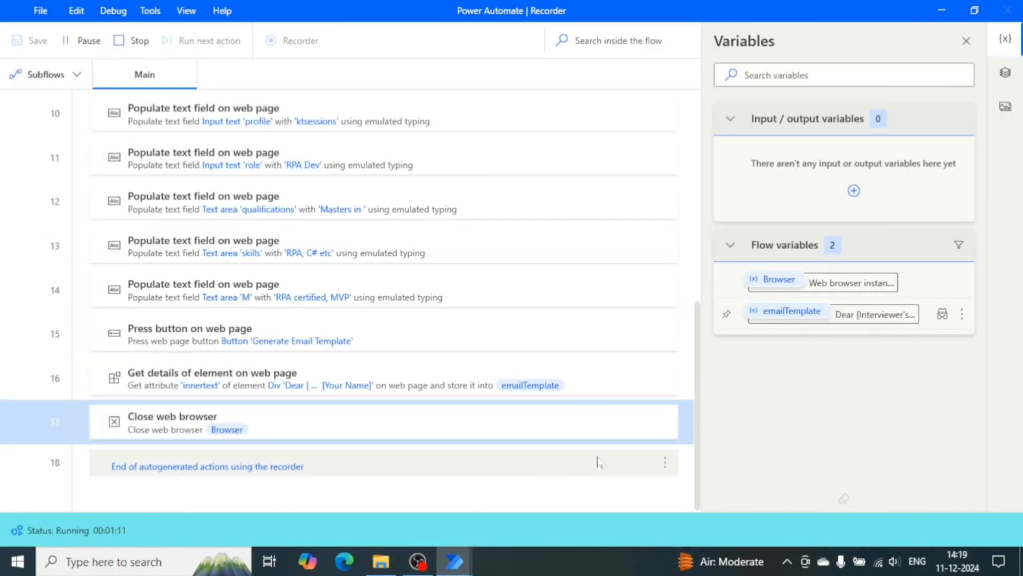
click(82, 41)
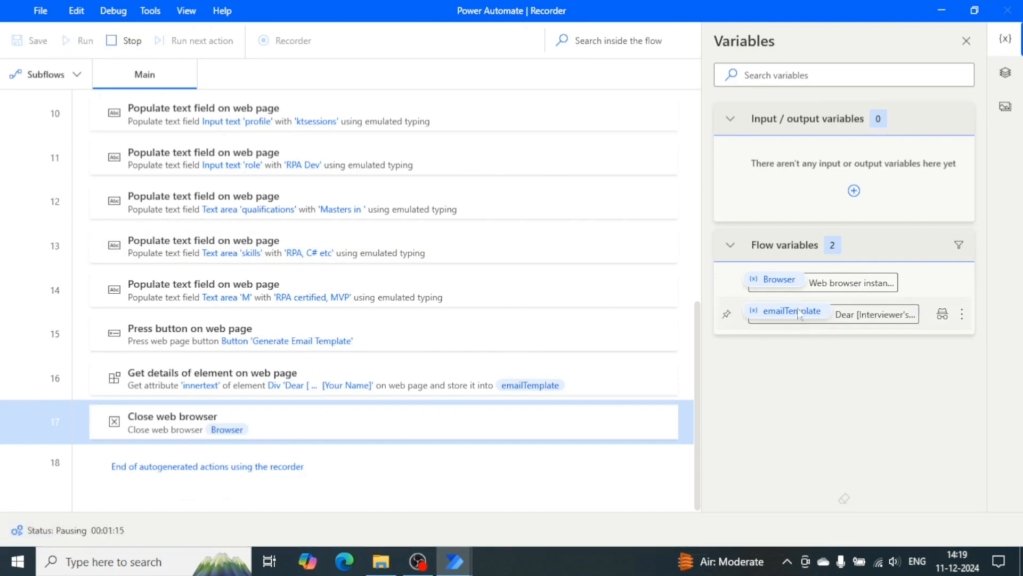
Open the emailTemplate variable's value, enlarge the viewer and enable text wrapping to read the extracted email text.
double_click(762, 311)
drag(659, 363, 895, 506)
drag(719, 201, 354, 46)
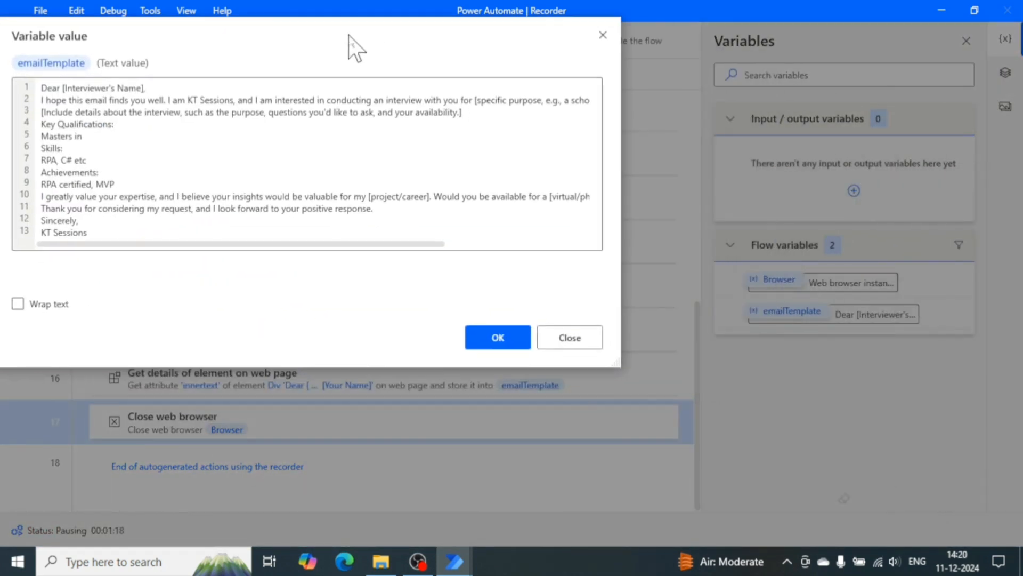
drag(618, 366, 761, 469)
drag(597, 65, 652, 81)
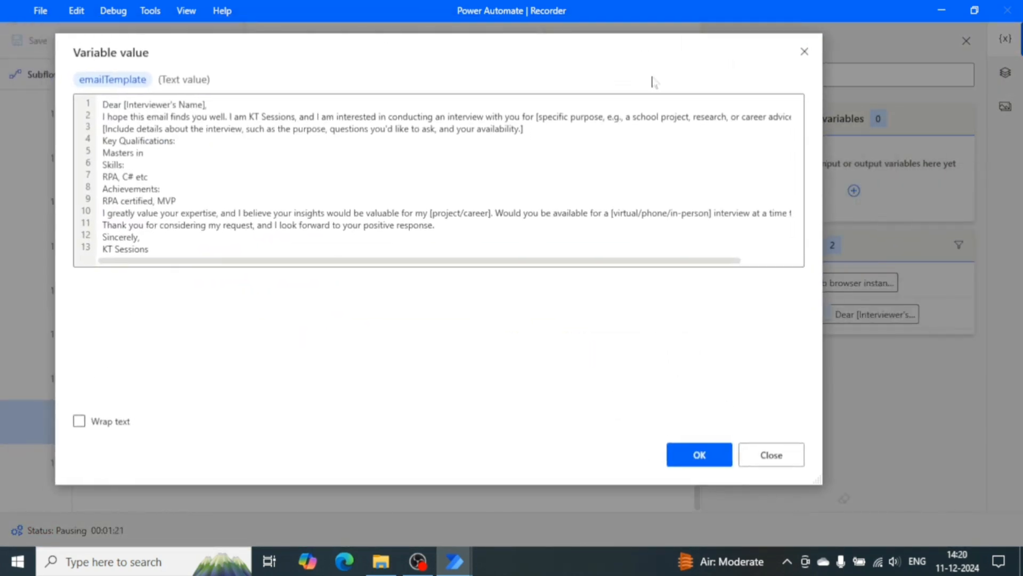
click(81, 421)
click(81, 421)
click(81, 421)
click(81, 421)
click(81, 421)
click(81, 421)
click(81, 421)
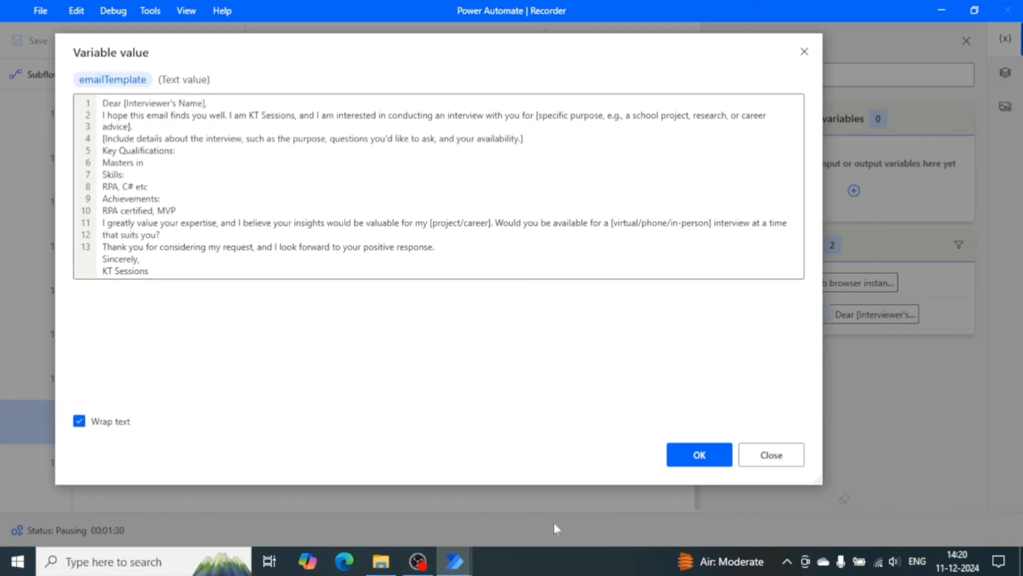
click(697, 451)
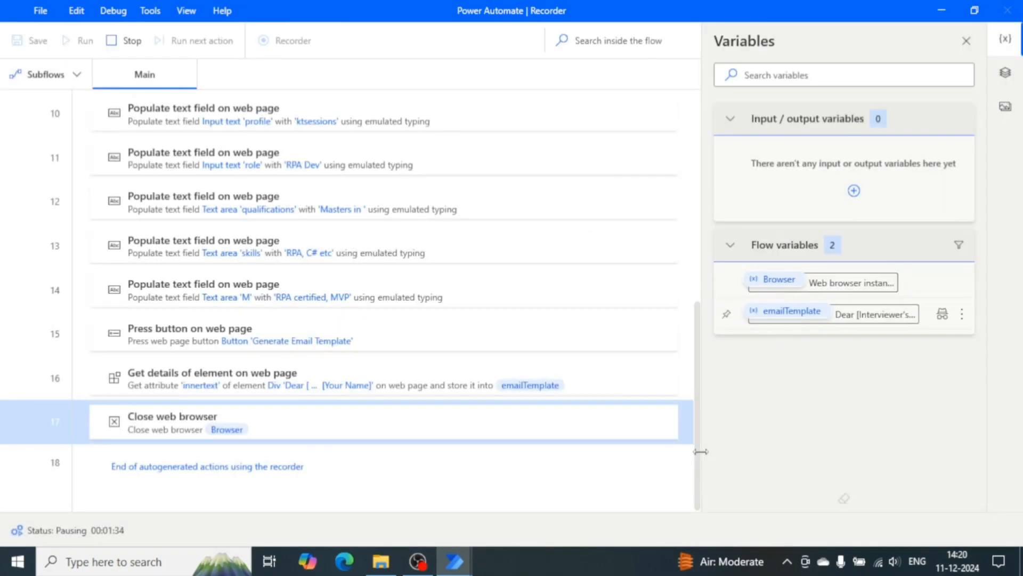